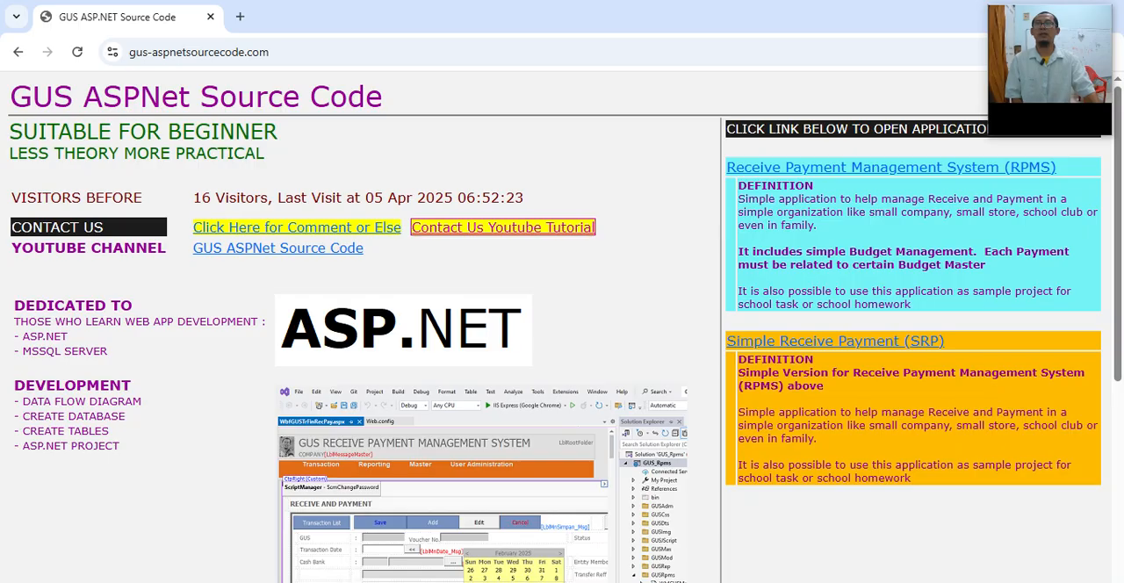
# Step: Highlight the site's beginner tagline and the RPMS and SRP application links on the GUS ASPNet Source Code page
pyautogui.moveTo(10, 132); pyautogui.dragTo(278, 132)
pyautogui.click(289, 134)
pyautogui.moveTo(1056, 167); pyautogui.dragTo(727, 167)
pyautogui.moveTo(943, 341); pyautogui.dragTo(726, 340)
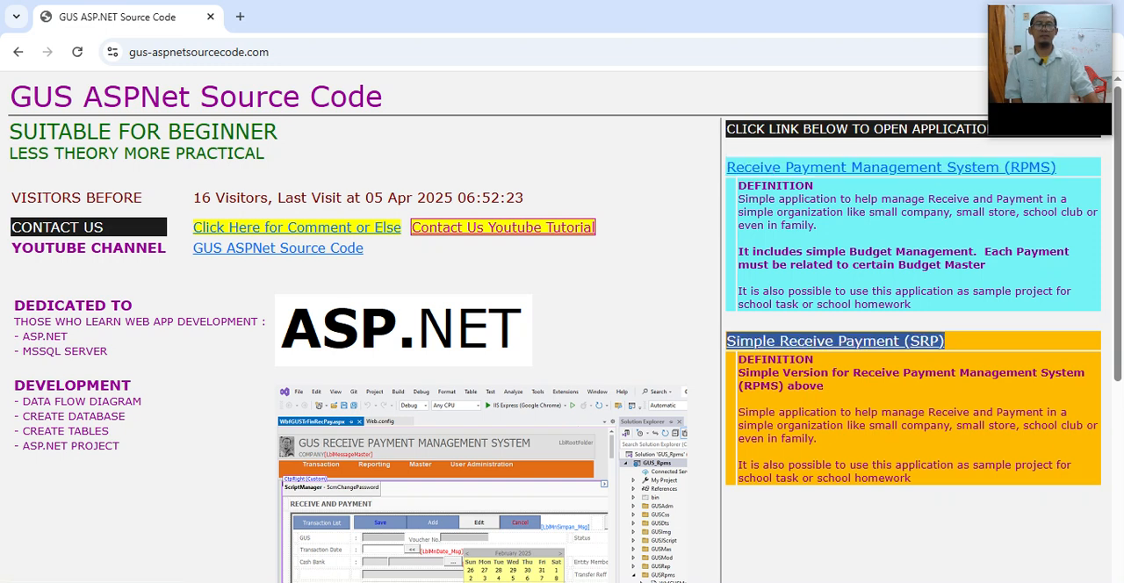
pyautogui.click(702, 344)
# Step: Switch to the OpenOffice Impress manual, remove the space before the closing quote in slide 2's “MASTER – CASH BANK” title, and save
pyautogui.hotkey('alt', 'Tab')
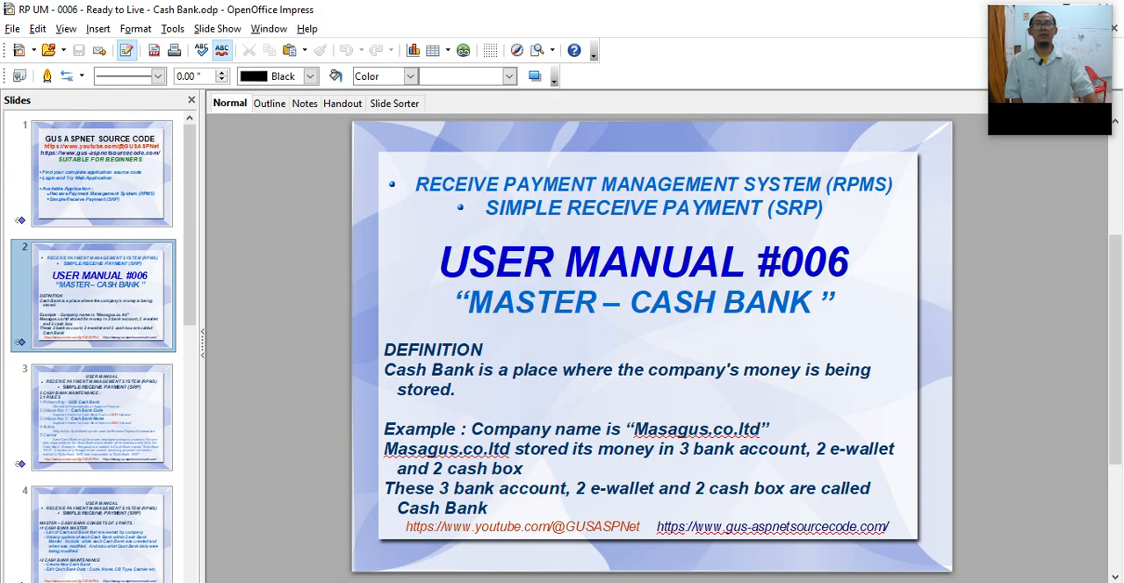
pyautogui.click(645, 303)
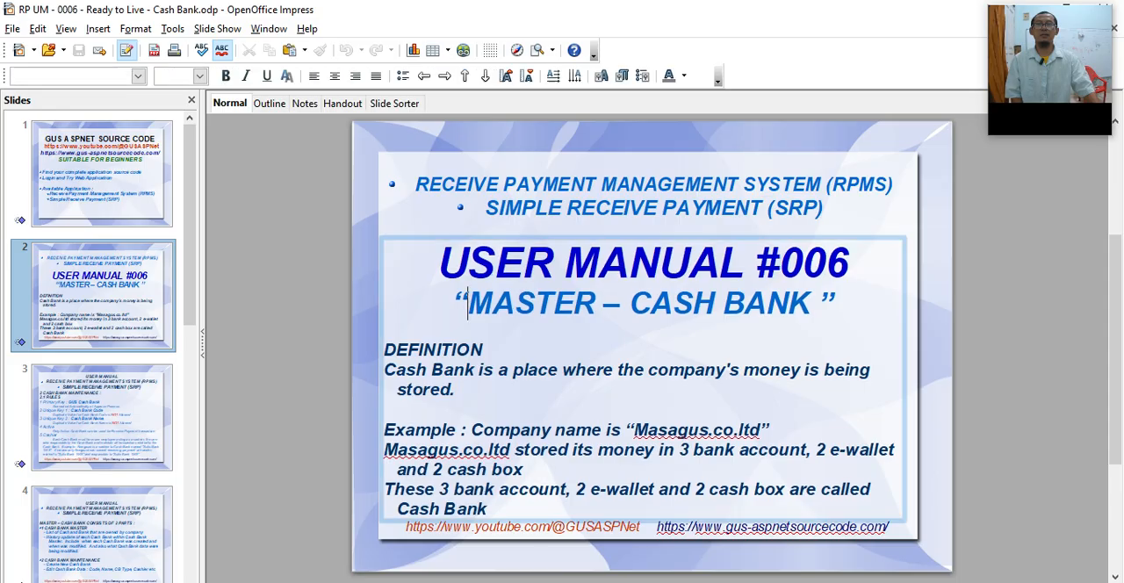
pyautogui.moveTo(468, 303); pyautogui.dragTo(809, 304)
pyautogui.click(809, 304)
pyautogui.press('Delete')
pyautogui.press('Down')
pyautogui.hotkey('ctrl', 's')
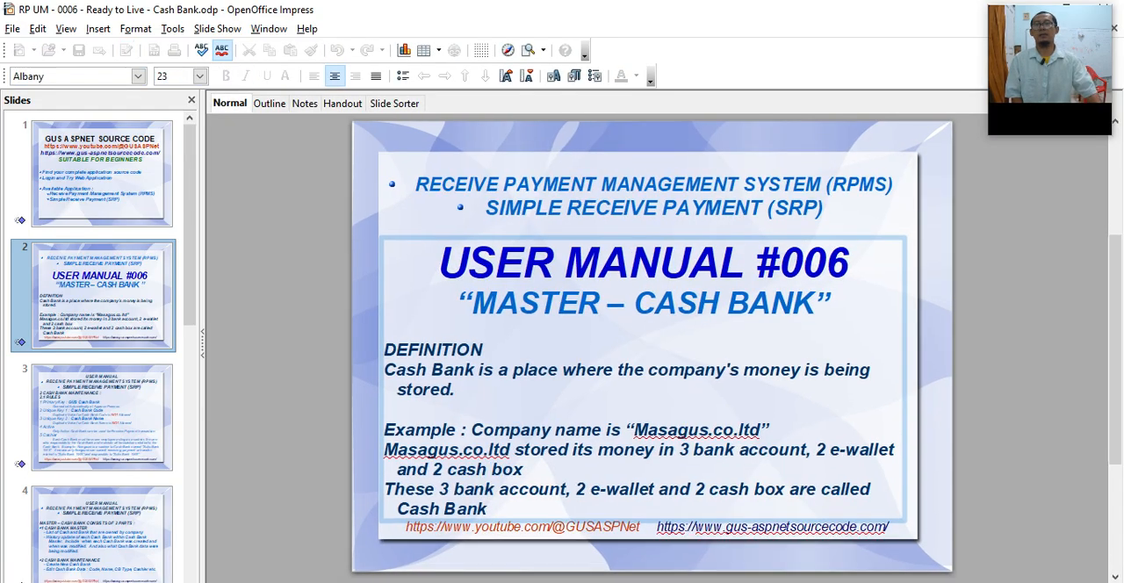
# Step: Switch to Chrome, log in to the Receive Payment Management System (RPMS) with the admin account and open the Cash and Bank master
pyautogui.hotkey('alt', 'Tab')
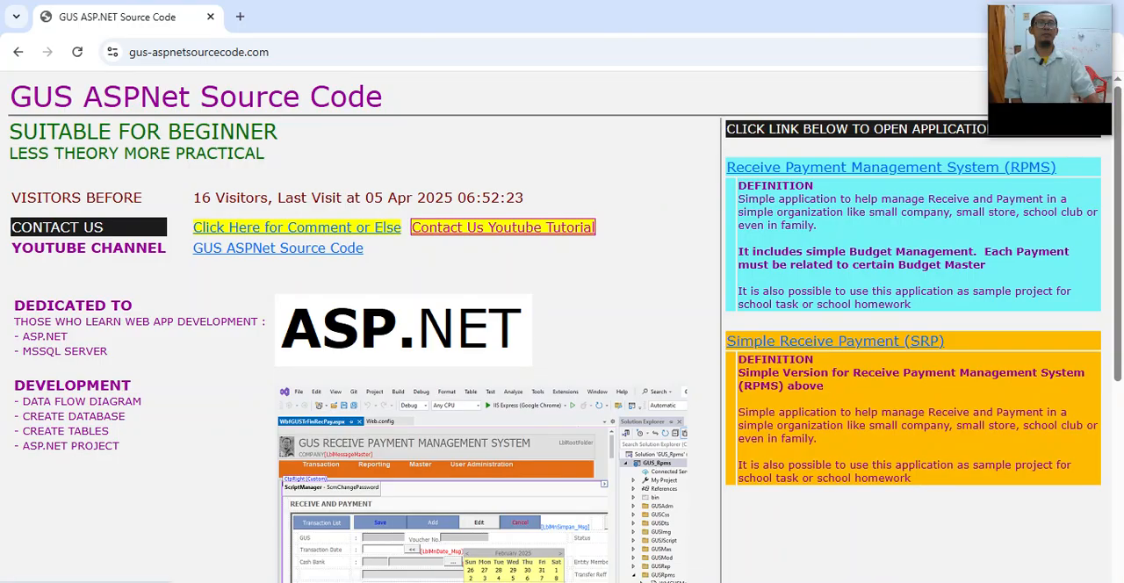
pyautogui.moveTo(1058, 167); pyautogui.dragTo(726, 167)
pyautogui.click(728, 167)
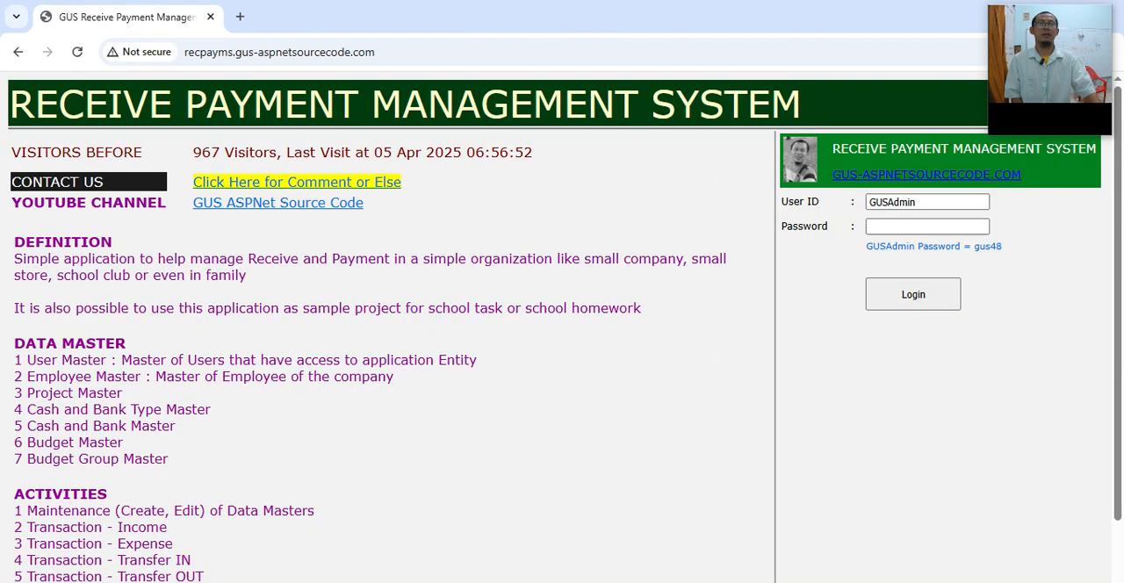
pyautogui.click(912, 294)
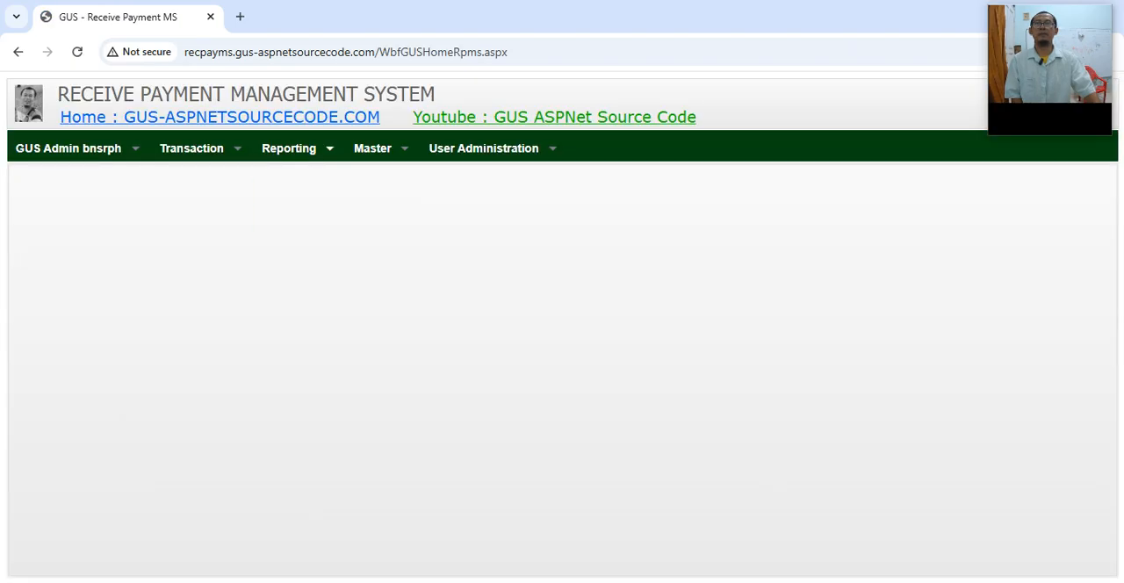
pyautogui.moveTo(373, 149)
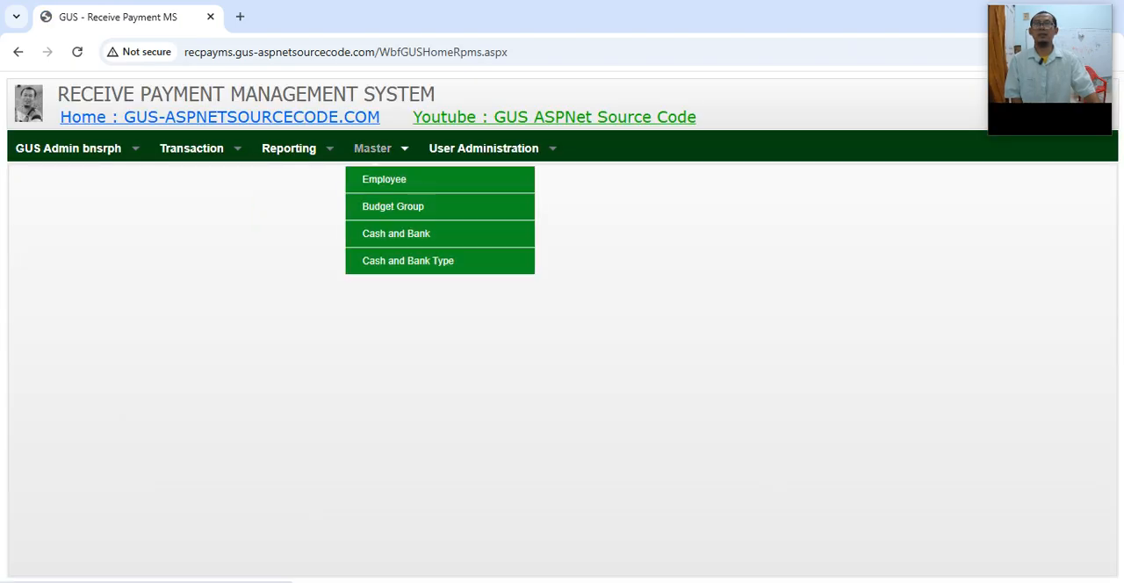
pyautogui.click(396, 233)
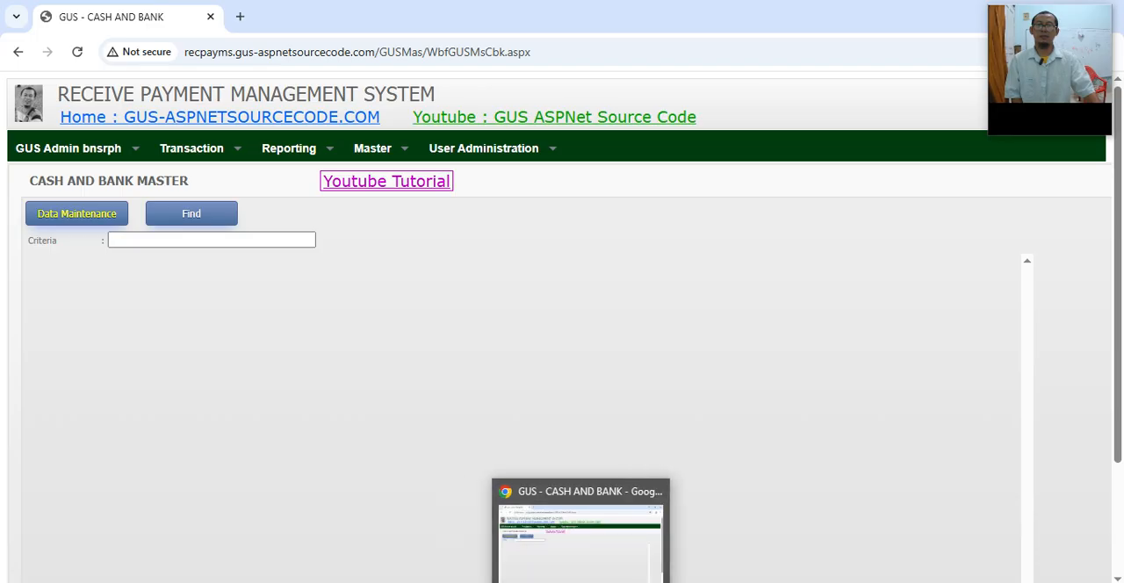
# Step: Switch back to the Impress manual and highlight the Cash Bank definition on slide 2
pyautogui.click(500, 580)
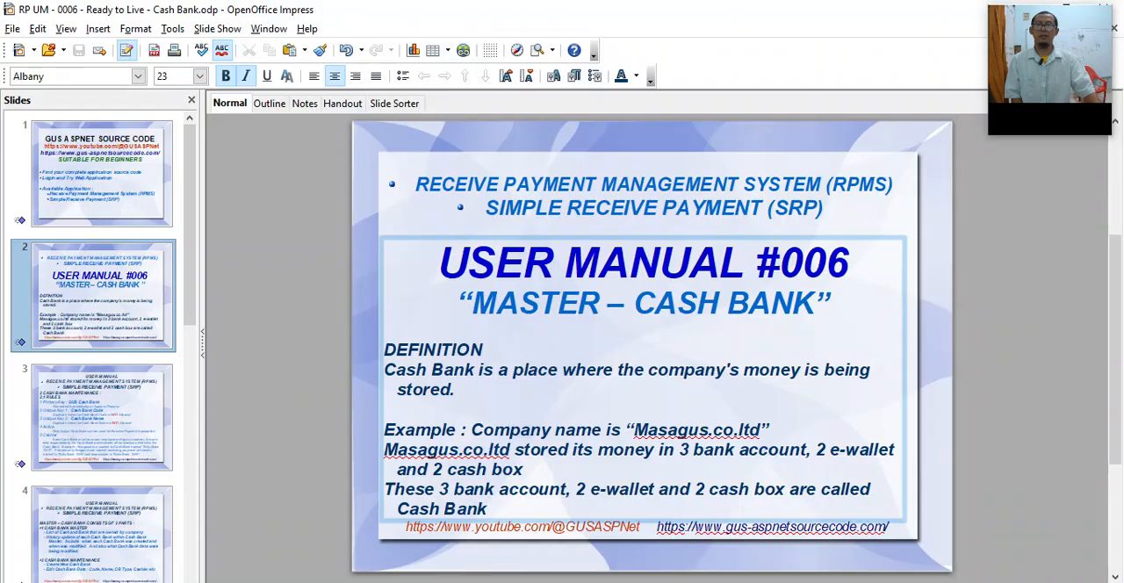
pyautogui.doubleClick(451, 350)
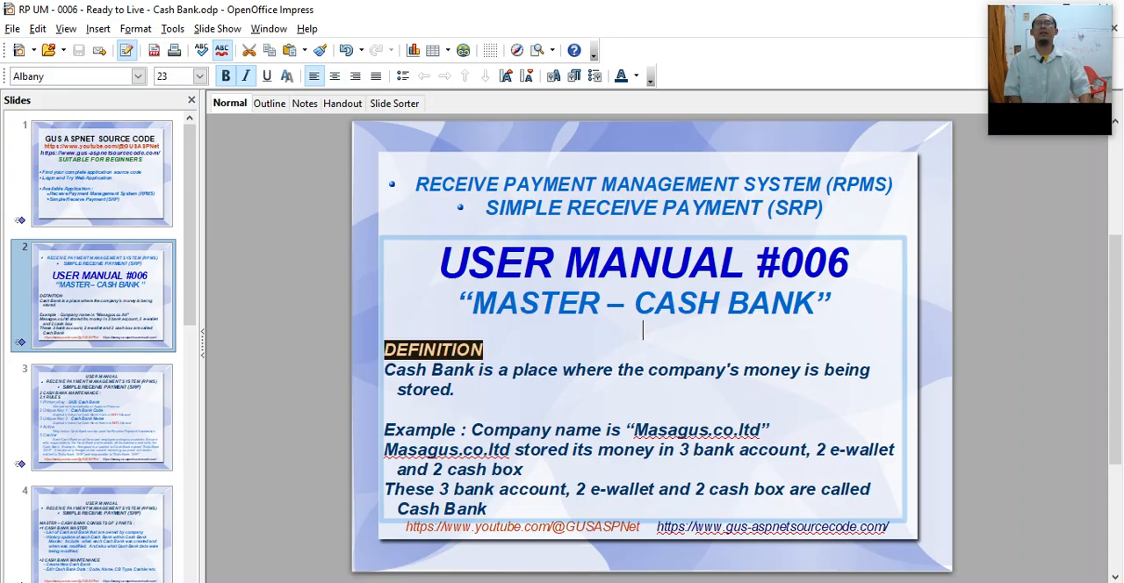
pyautogui.click(483, 369)
pyautogui.press('Home')
pyautogui.hotkey('shift', 'End')
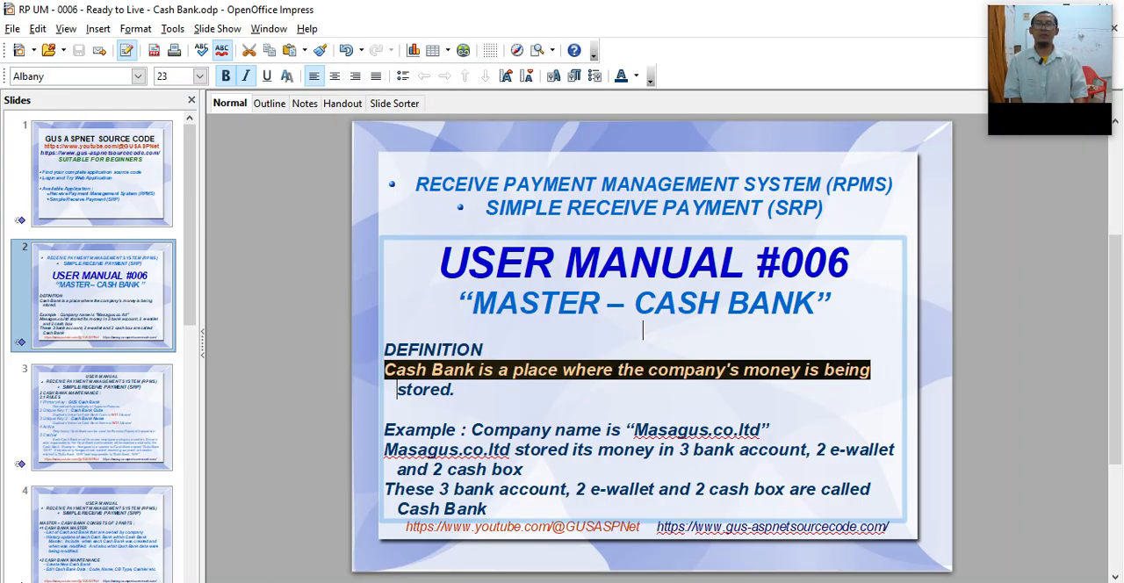
pyautogui.hotkey('shift', 'Down')
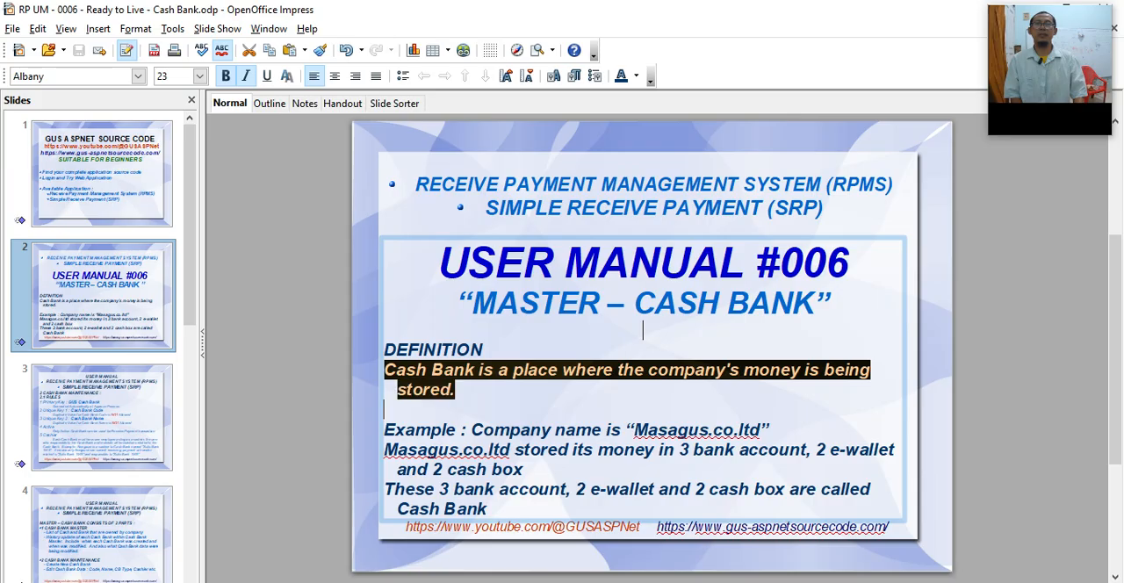
# Step: Highlight the example's company name and the sentence about where the company stores its money
pyautogui.press('Down')
pyautogui.hotkey('ctrl', 'Right')
pyautogui.hotkey('ctrl', 'Right')
pyautogui.hotkey('shift', 'End')
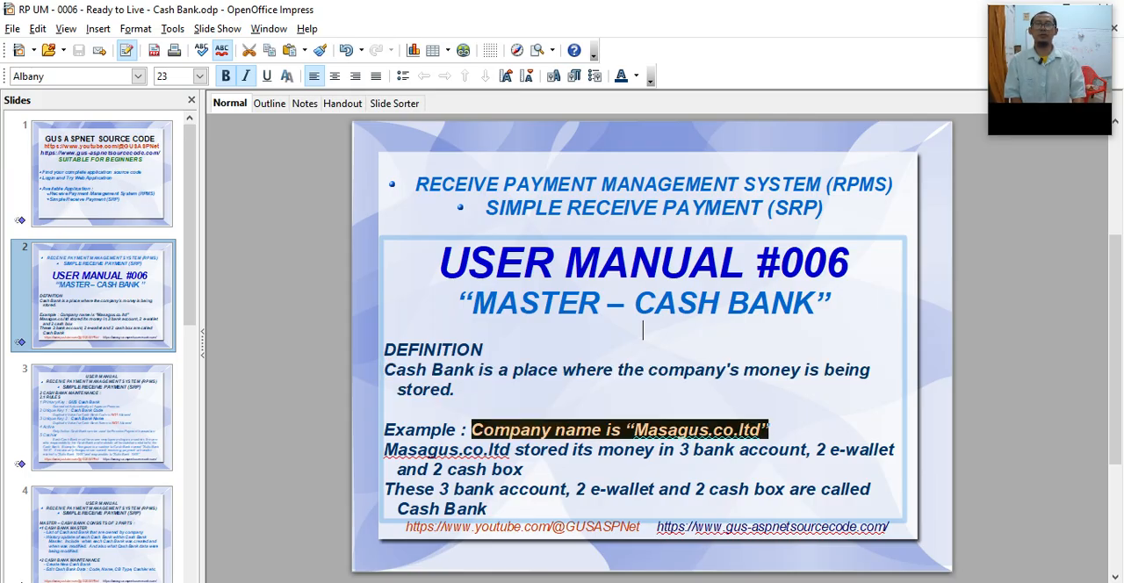
pyautogui.press('Down')
pyautogui.press('Home')
pyautogui.hotkey('shift', 'End')
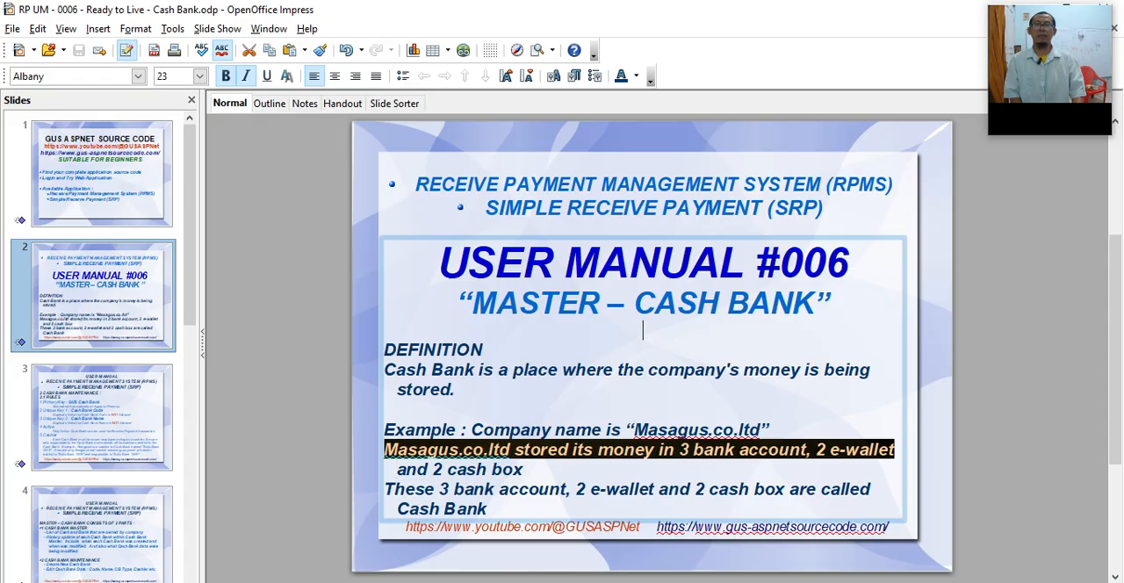
pyautogui.hotkey('shift', 'Down')
# Step: Read through the sentence on bank accounts, e-wallets and cash boxes, and highlight its closing words “Cash Bank”
pyautogui.press('Down')
pyautogui.press('Up')
pyautogui.hotkey('ctrl', 'Right')
pyautogui.hotkey('ctrl', 'Right')
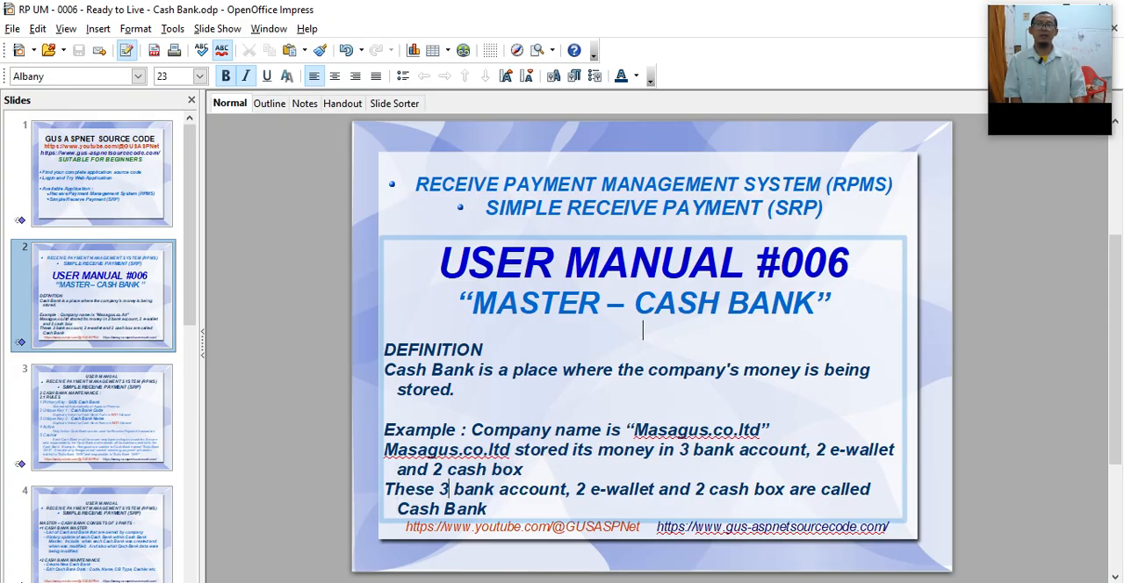
pyautogui.hotkey('ctrl', 'Right')
pyautogui.hotkey('ctrl', 'Right')
pyautogui.hotkey('ctrl', 'Right')
pyautogui.hotkey('ctrl', 'Right')
pyautogui.hotkey('ctrl', 'Right')
pyautogui.hotkey('ctrl', 'Right')
pyautogui.hotkey('ctrl', 'Right')
pyautogui.hotkey('ctrl', 'Right')
pyautogui.press('End')
pyautogui.press('Left')
pyautogui.press('Down')
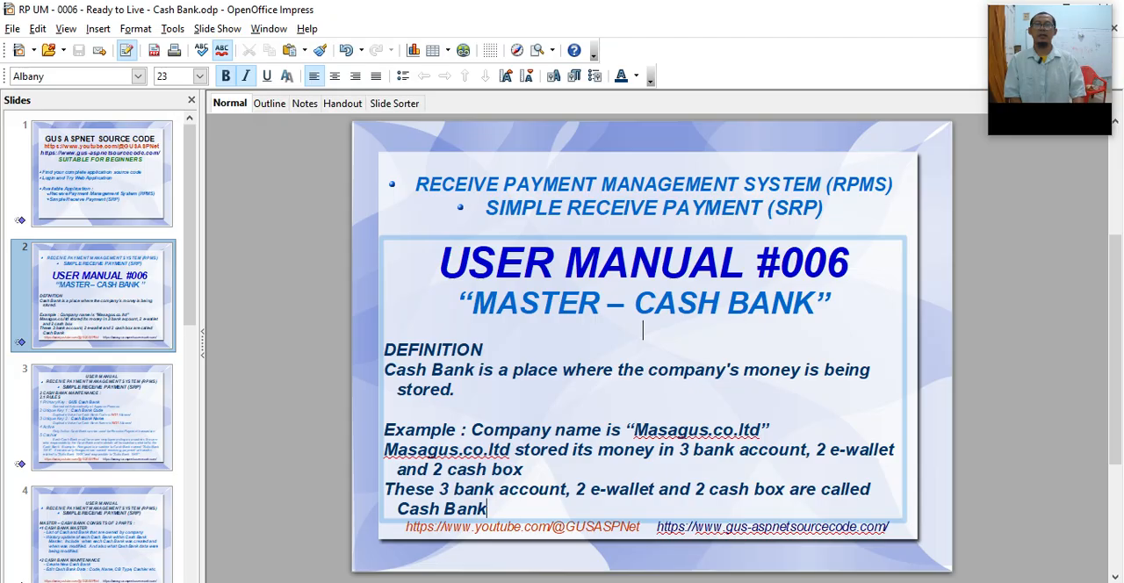
pyautogui.hotkey('ctrl', 'shift', 'Left')
pyautogui.hotkey('ctrl', 'shift', 'Left')
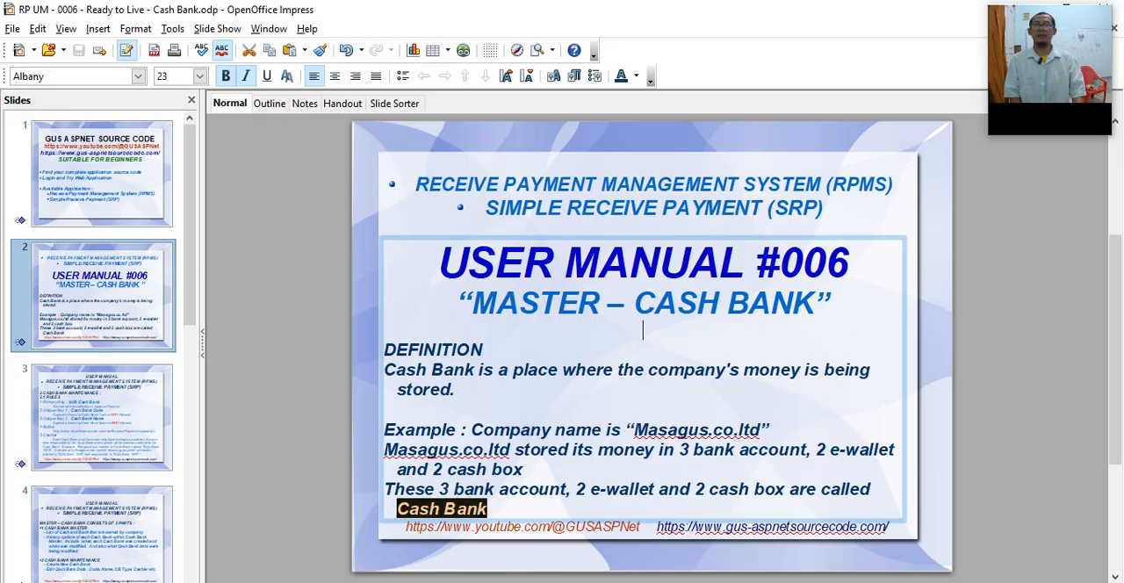
# Step: Go to slide 3 and highlight the maintenance rules heading and the primary key name GUS Cash Bank
pyautogui.press('pagedown')
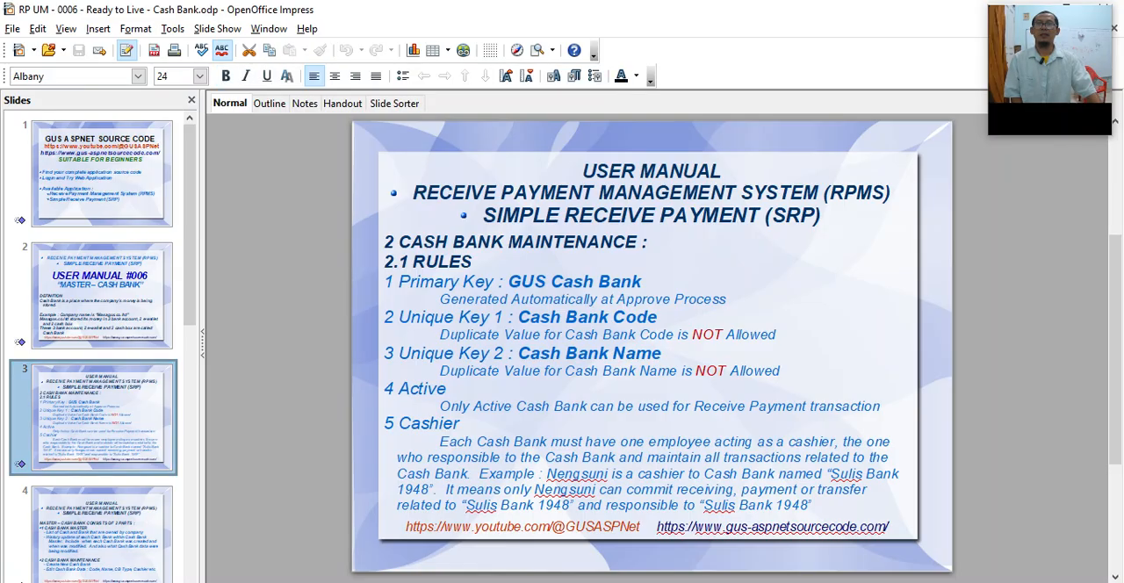
pyautogui.doubleClick(478, 243)
pyautogui.doubleClick(449, 261)
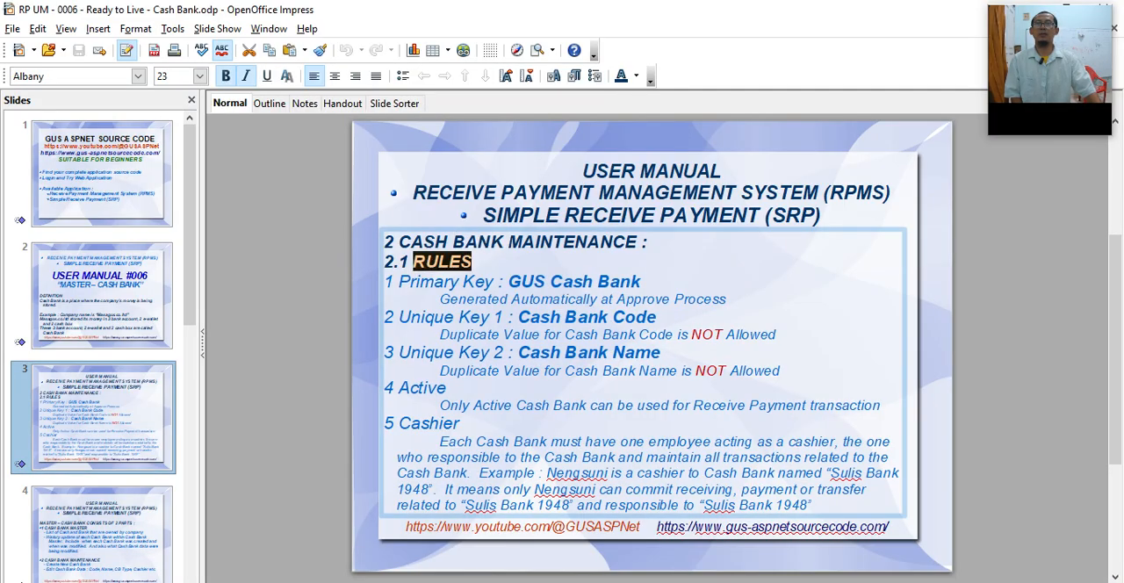
pyautogui.moveTo(509, 282); pyautogui.dragTo(641, 282)
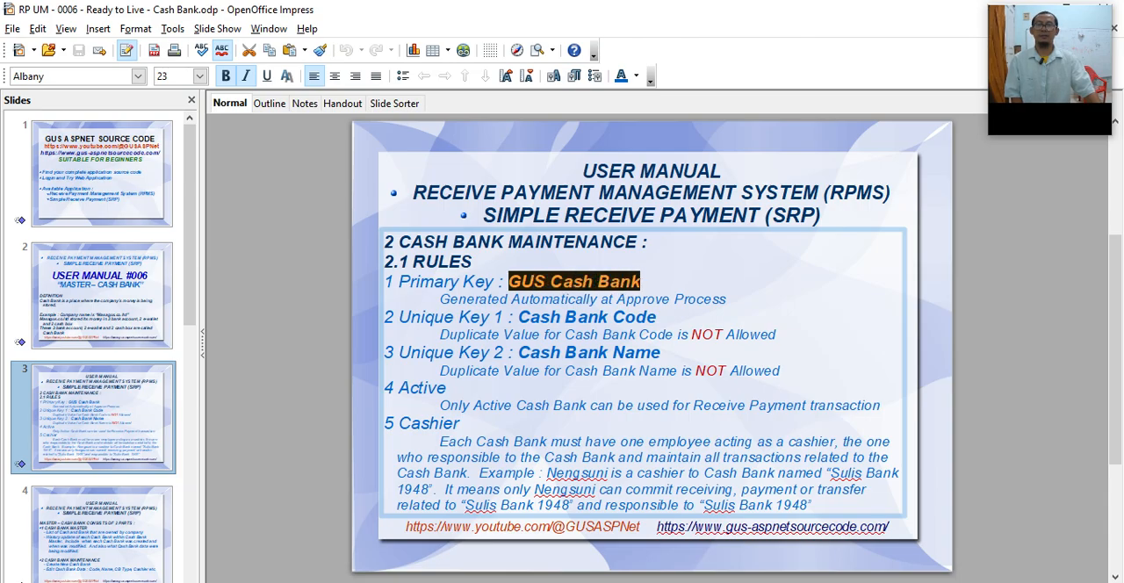
# Step: Switch to Chrome and list all cash and bank records without any search criteria
pyautogui.hotkey('alt', 'Tab')
pyautogui.click(191, 214)
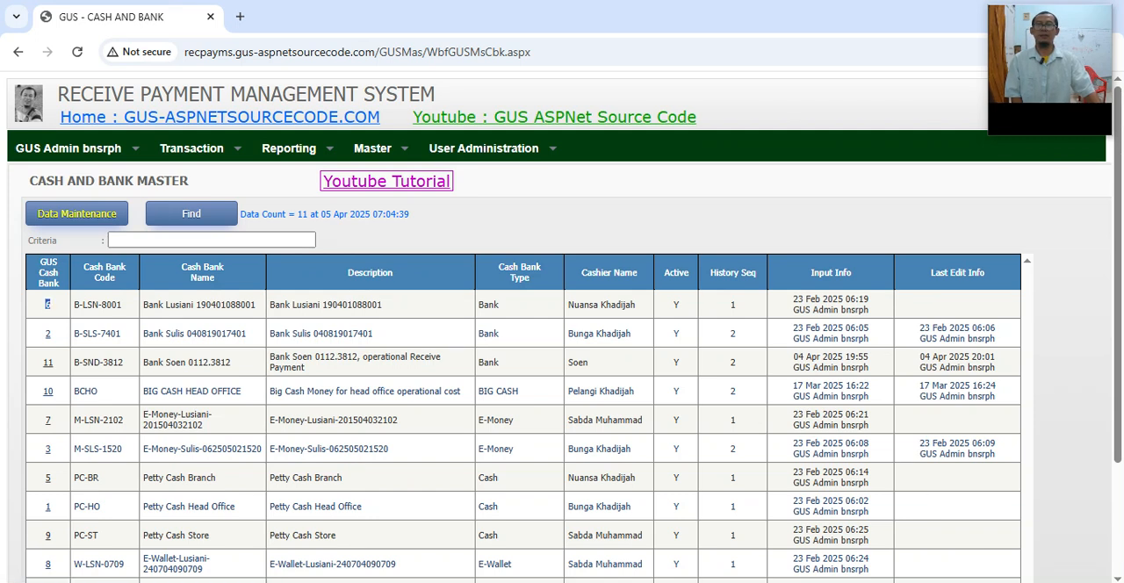
# Step: Return to the Impress manual and review how the GUS Cash Bank primary key is generated
pyautogui.click(539, 579)
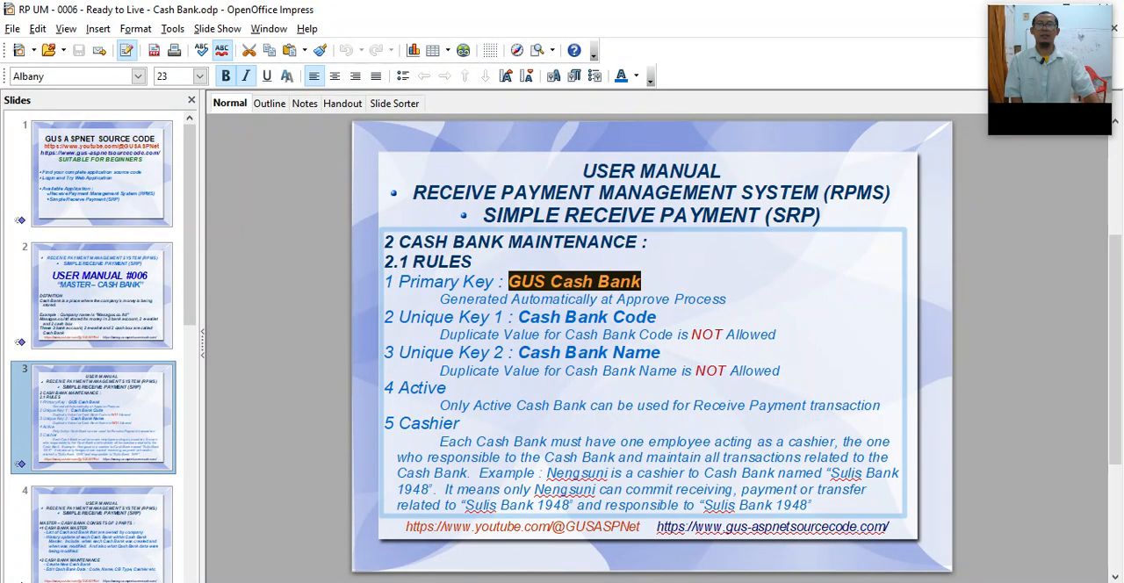
pyautogui.doubleClick(474, 300)
pyautogui.doubleClick(559, 299)
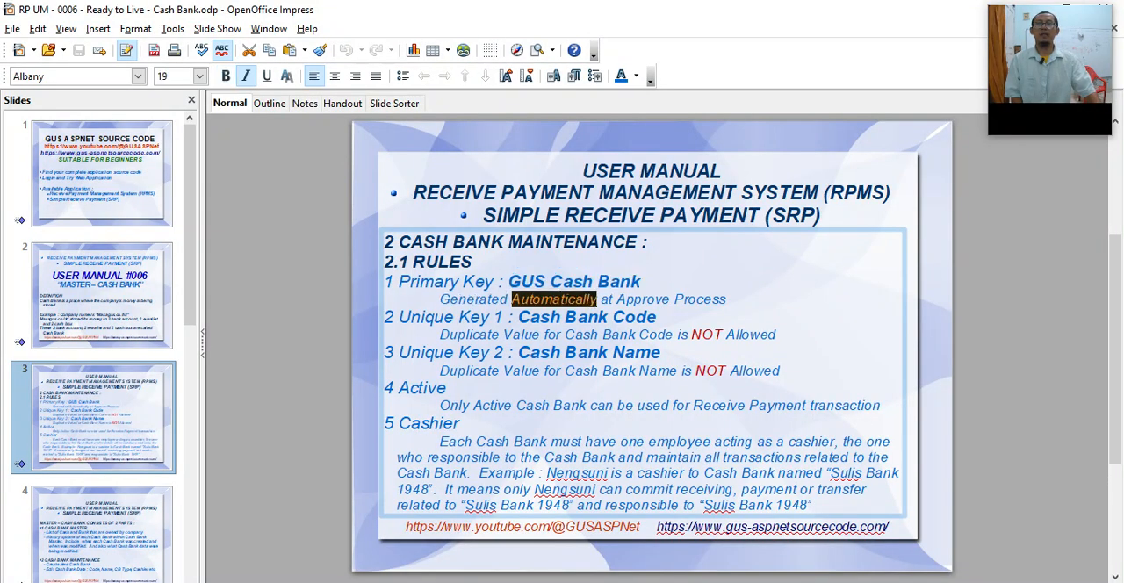
pyautogui.click(726, 299)
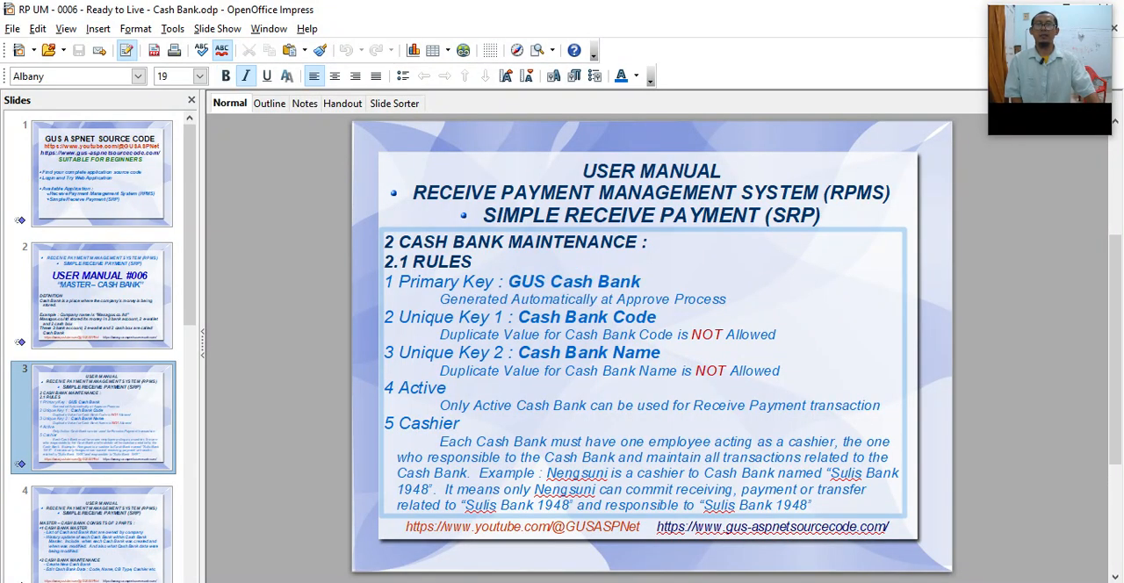
pyautogui.moveTo(508, 281); pyautogui.dragTo(640, 281)
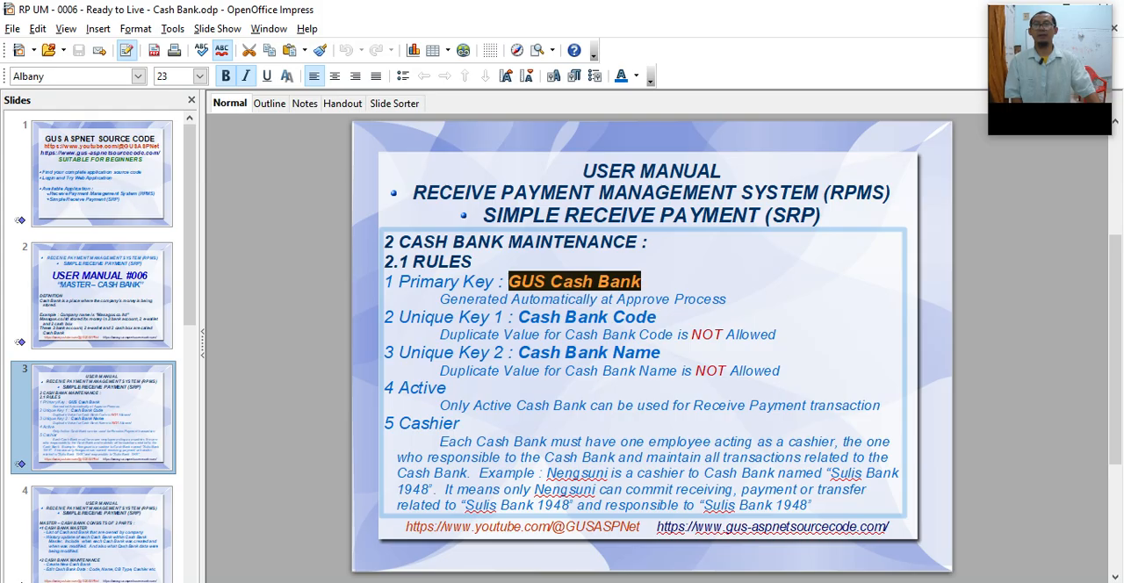
# Step: Highlight the two unique key rules, Cash Bank Code and Cash Bank Name, with their notes on duplicate values
pyautogui.click(398, 317)
pyautogui.moveTo(399, 317); pyautogui.dragTo(657, 317)
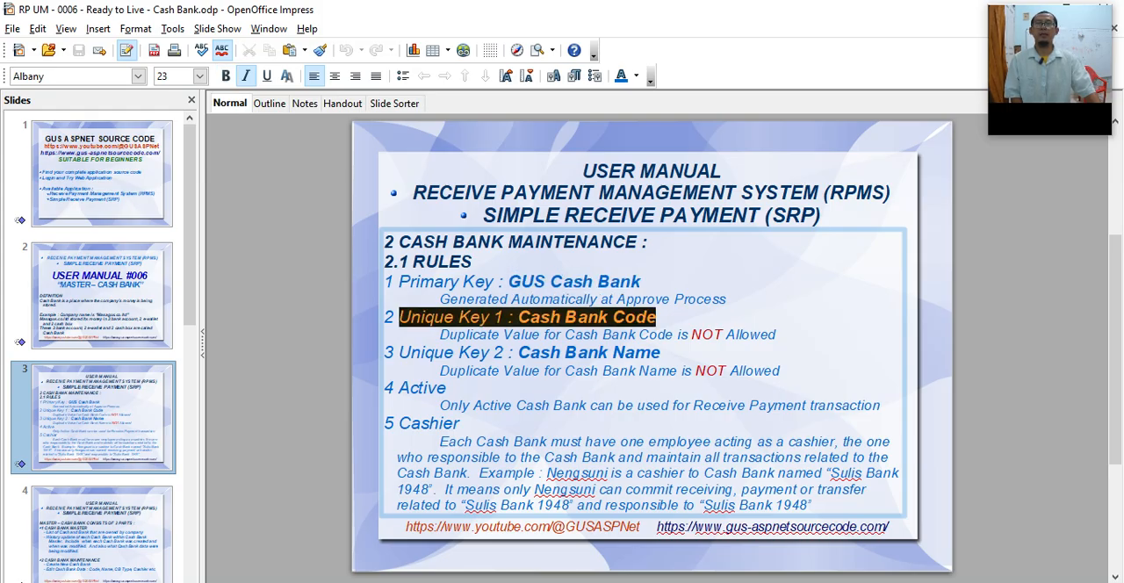
pyautogui.moveTo(439, 334); pyautogui.dragTo(691, 335)
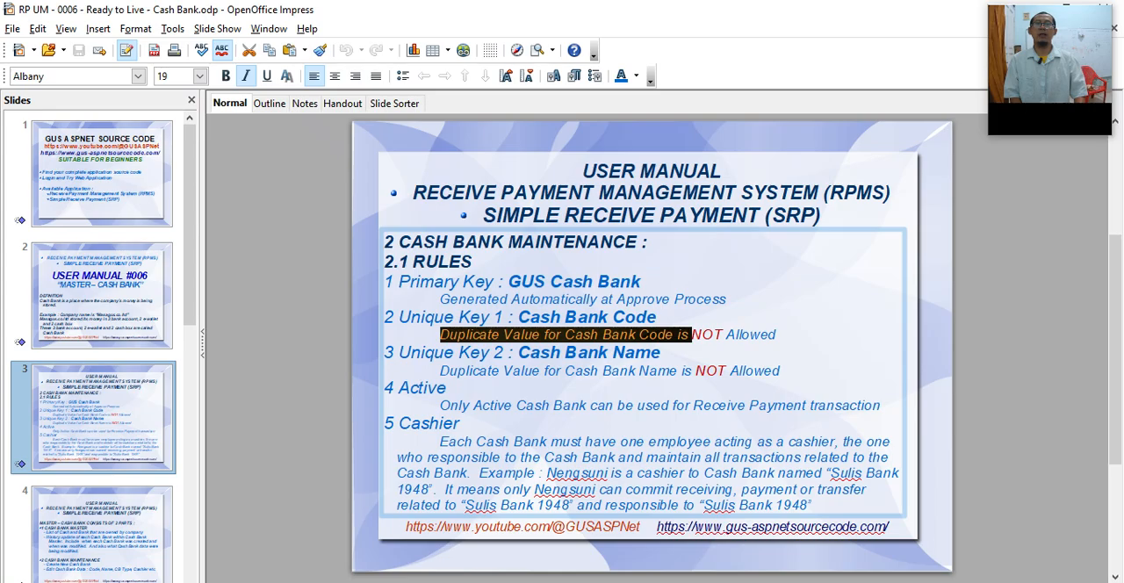
pyautogui.click(662, 353)
pyautogui.click(399, 353)
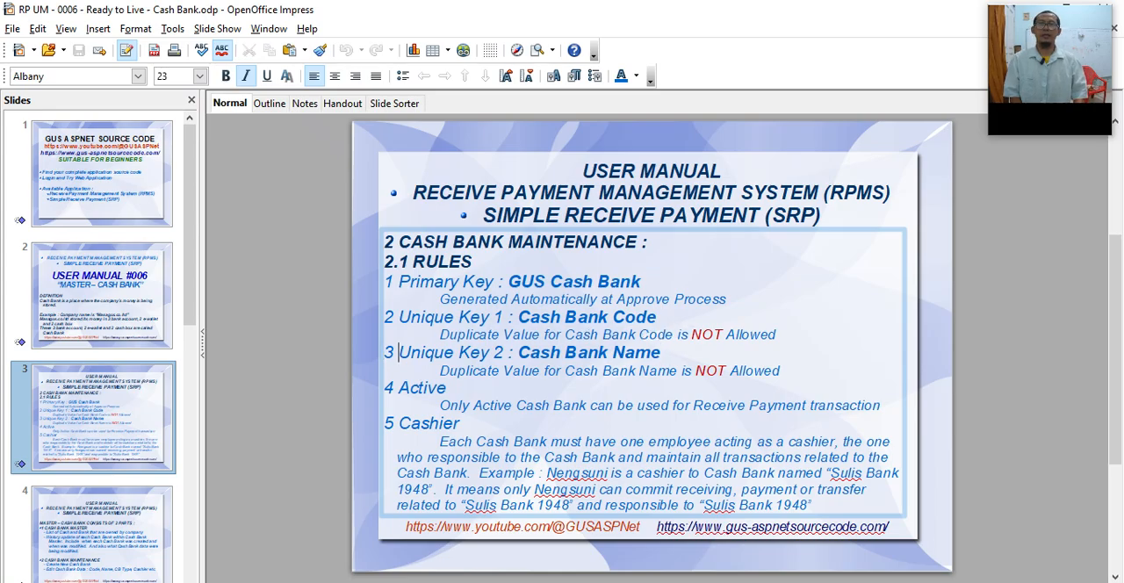
pyautogui.moveTo(398, 352); pyautogui.dragTo(660, 352)
pyautogui.click(660, 352)
pyautogui.press('Down')
pyautogui.press('Home')
pyautogui.hotkey('shift', 'End')
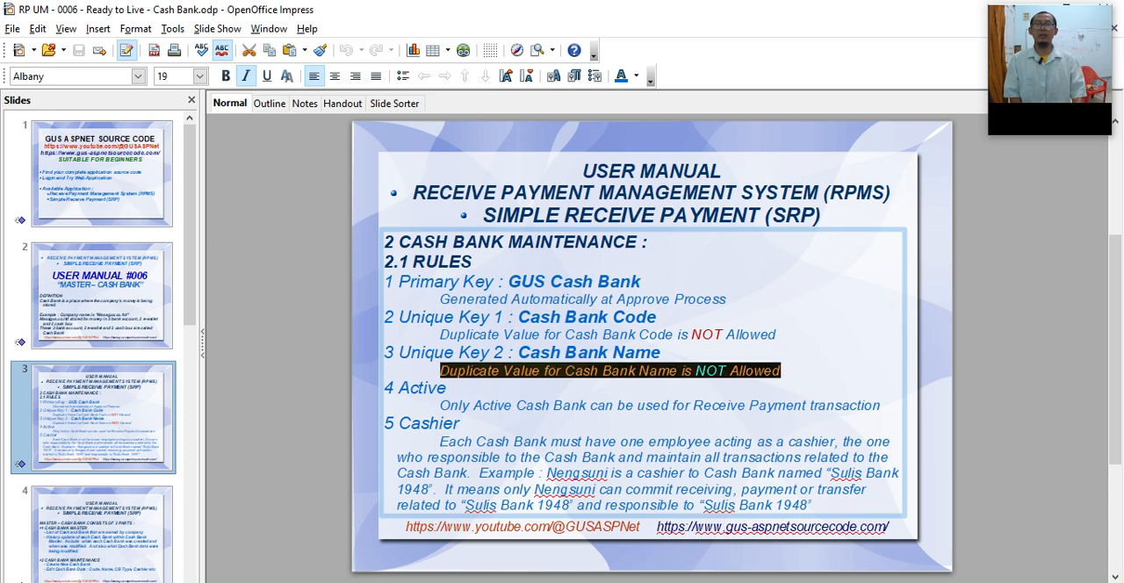
# Step: Highlight rule 4, Active, and its note about which Cash Bank can be used for transactions
pyautogui.press('End')
pyautogui.press('Down')
pyautogui.hotkey('ctrl', 'shift', 'Left')
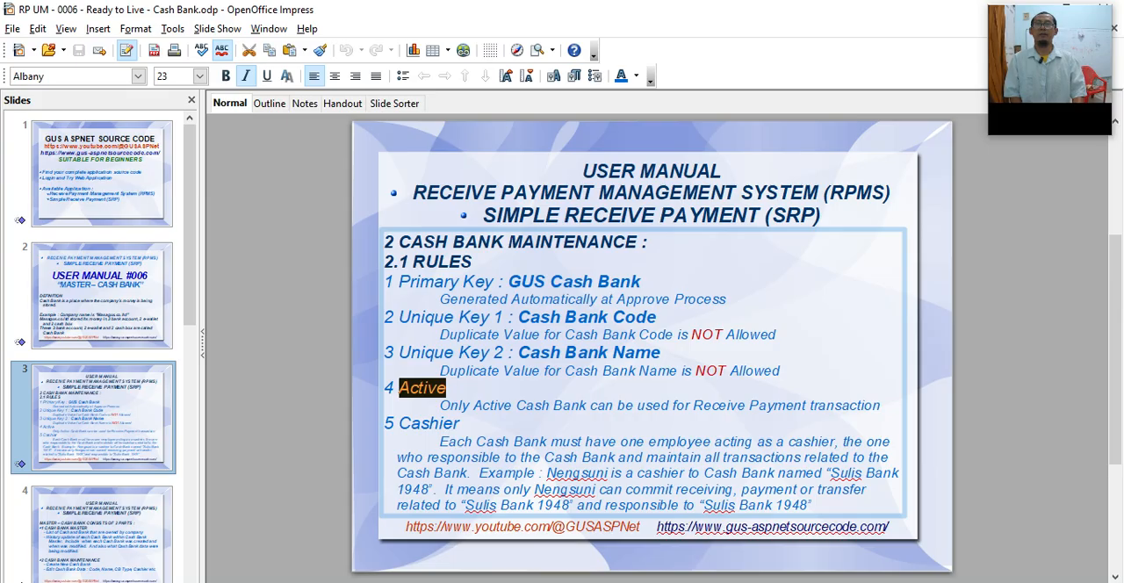
pyautogui.press('Down')
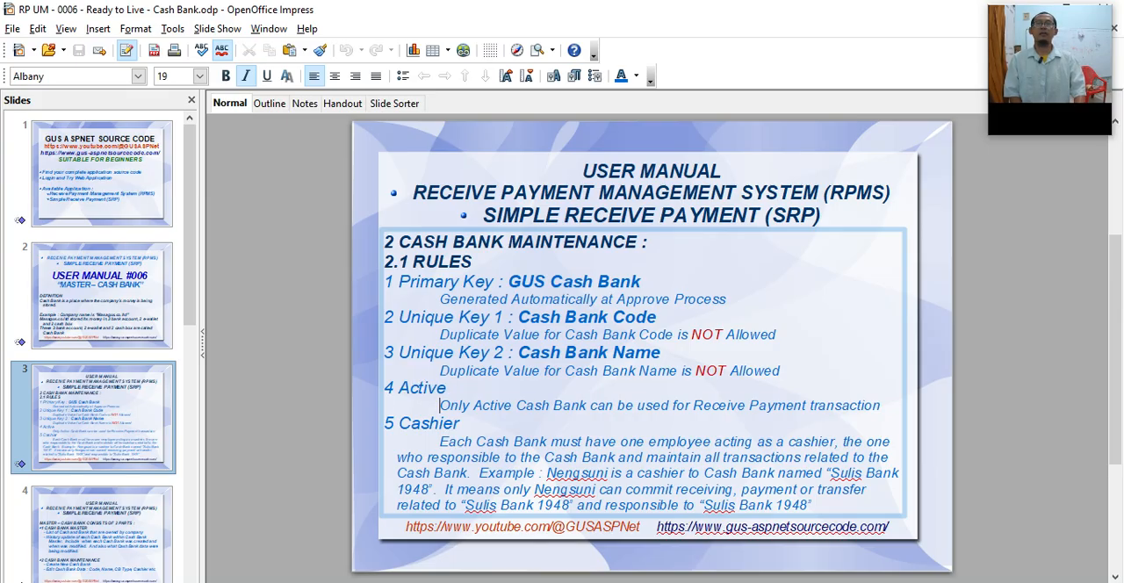
pyautogui.hotkey('shift', 'End')
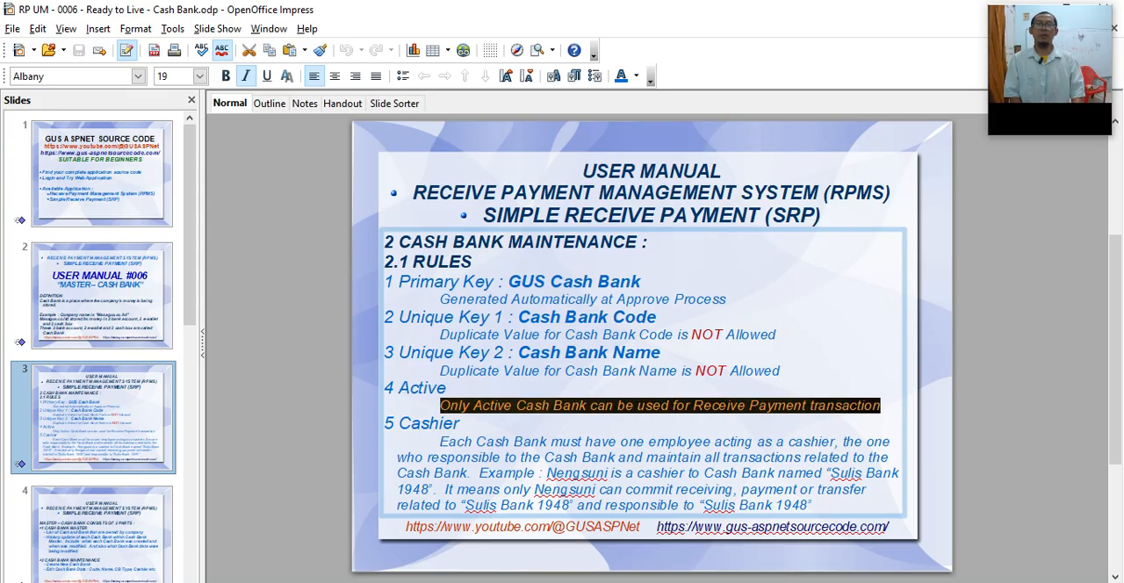
# Step: Highlight the opening statement of rule 5, Cashier, about each Cash Bank having one employee acting as a cashier
pyautogui.press('Down')
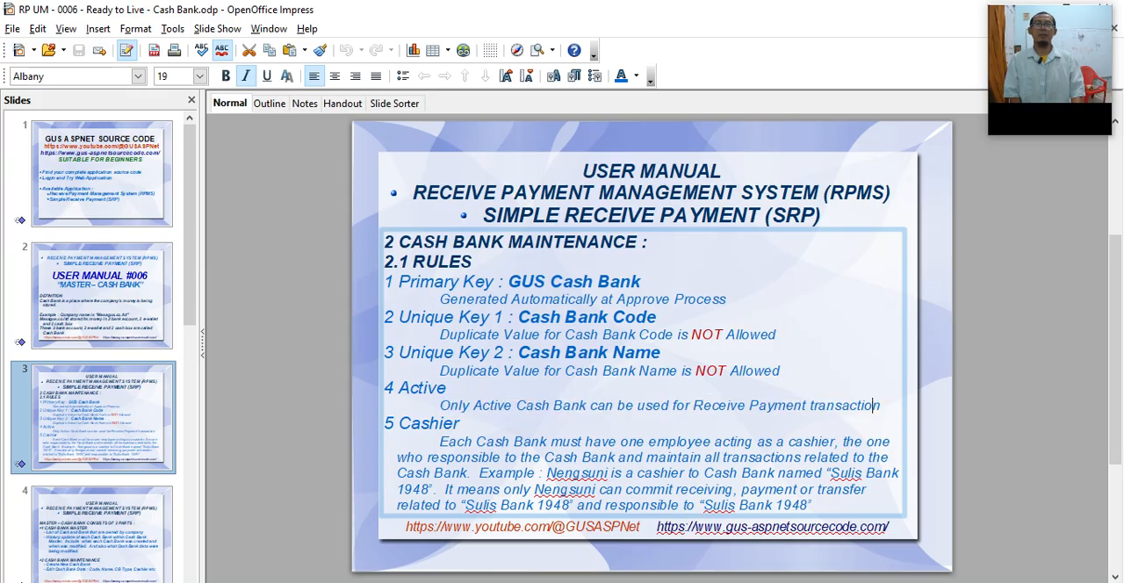
pyautogui.press('Home')
pyautogui.press('Right')
pyautogui.press('Right')
pyautogui.hotkey('shift', 'End')
pyautogui.press('Down')
pyautogui.press('Down')
pyautogui.press('Home')
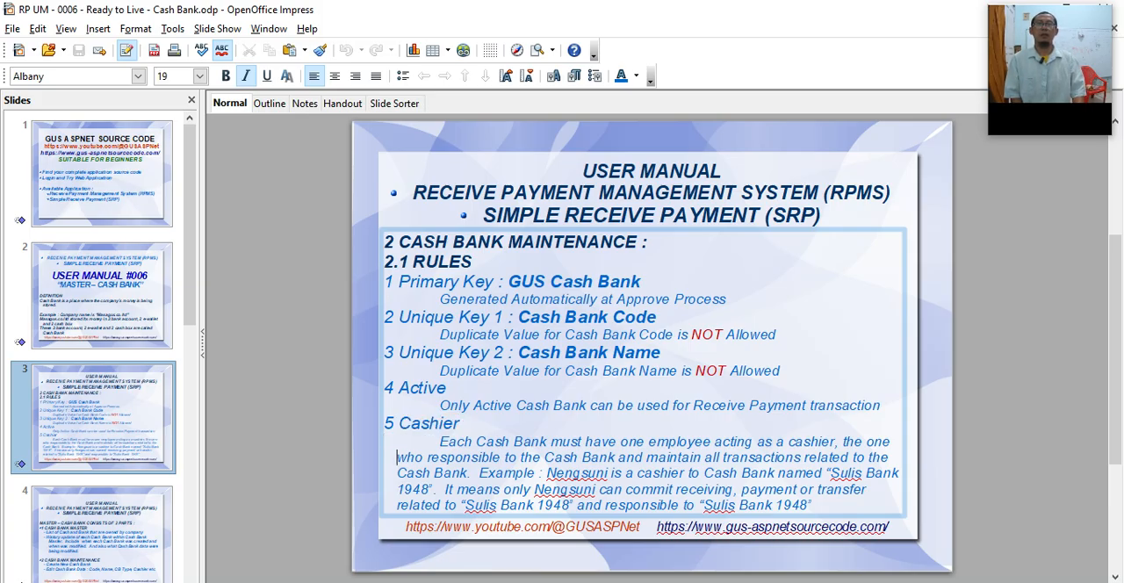
pyautogui.hotkey('ctrl', 'b')
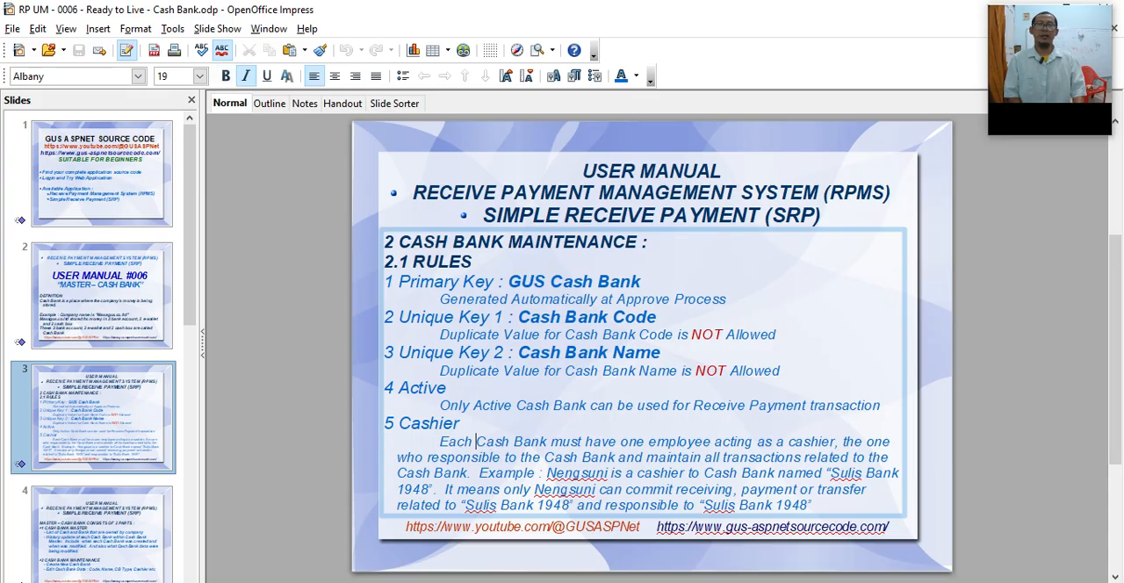
pyautogui.hotkey('shift', 'End')
pyautogui.hotkey('ctrl', 'shift', 'Left')
pyautogui.hotkey('ctrl', 'shift', 'Left')
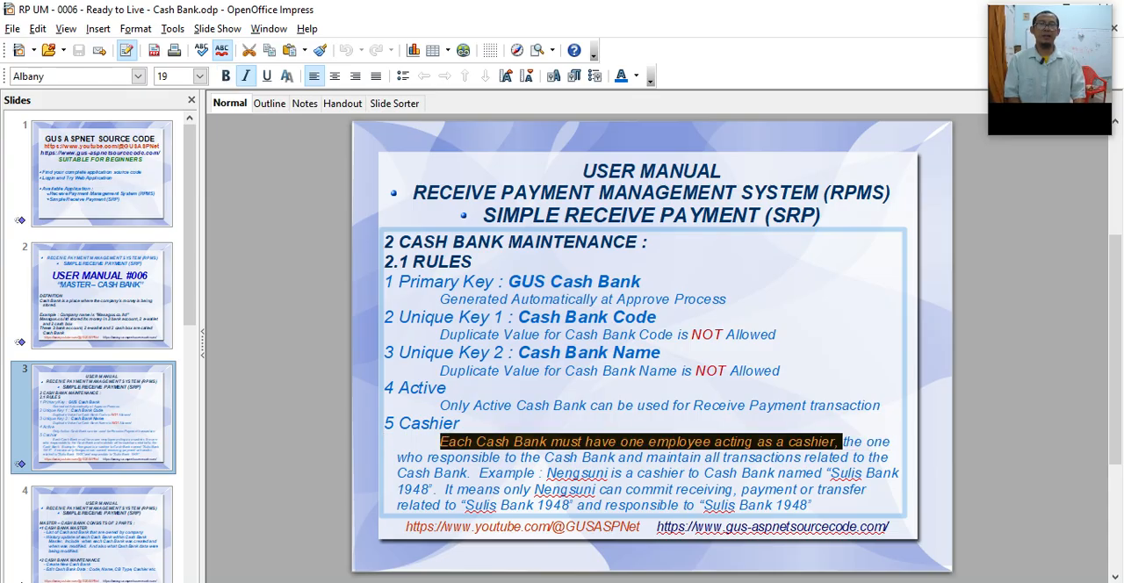
# Step: Extend the highlight line by line through the rest of the Cashier paragraph, including its example, then clear the selection
pyautogui.hotkey('shift', 'End')
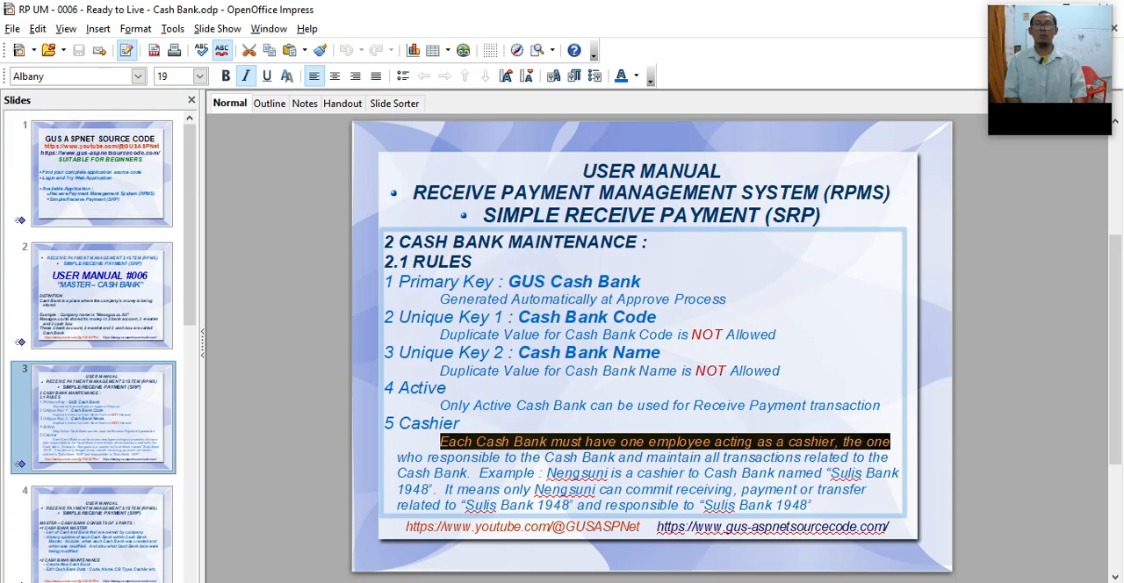
pyautogui.hotkey('shift', 'Down')
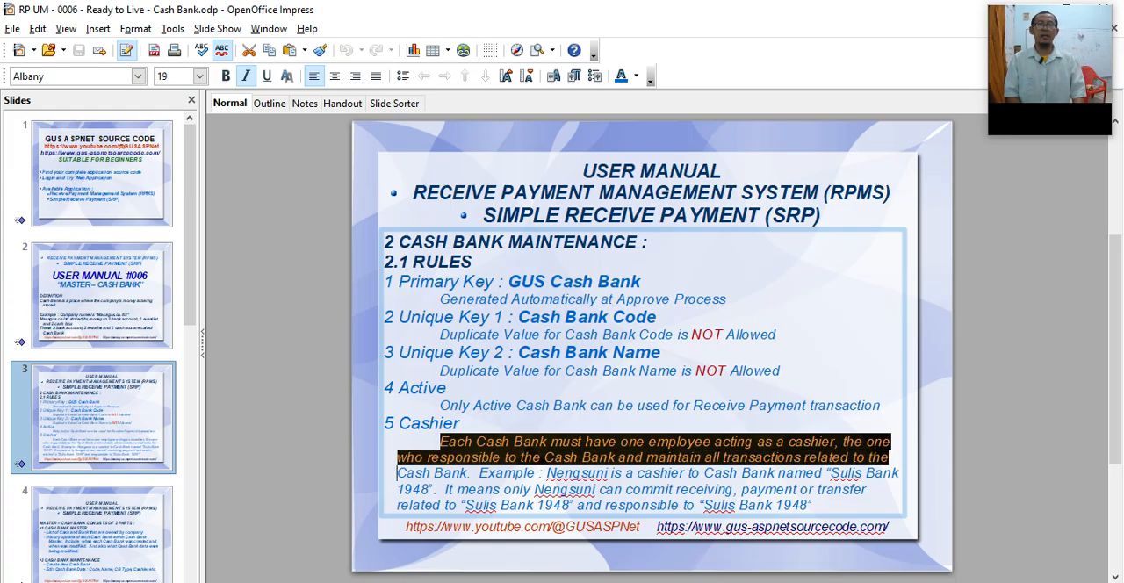
pyautogui.hotkey('shift', 'Down')
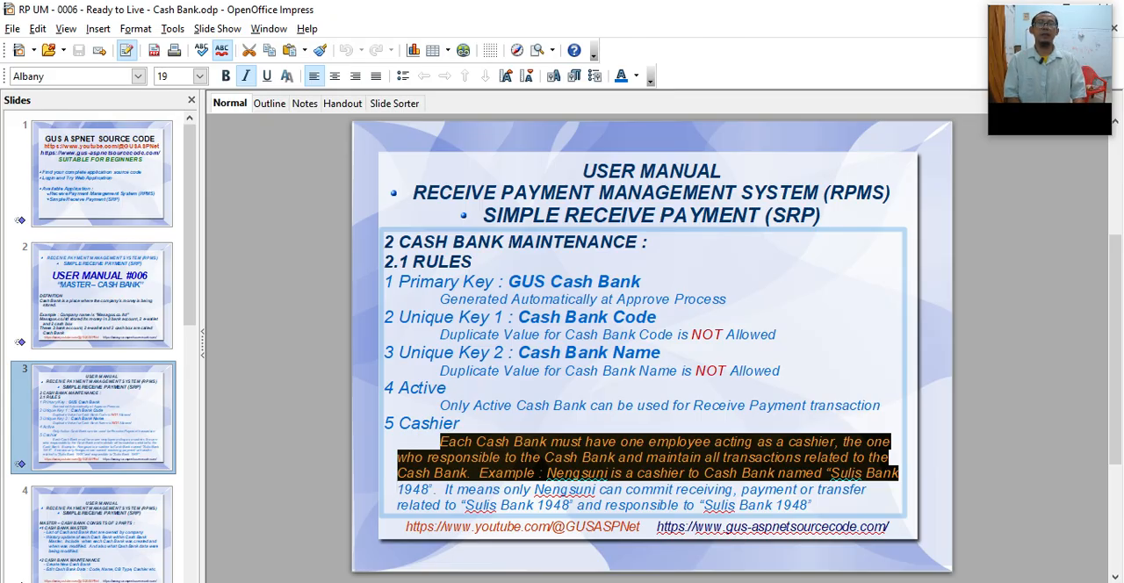
pyautogui.hotkey('shift', 'Down')
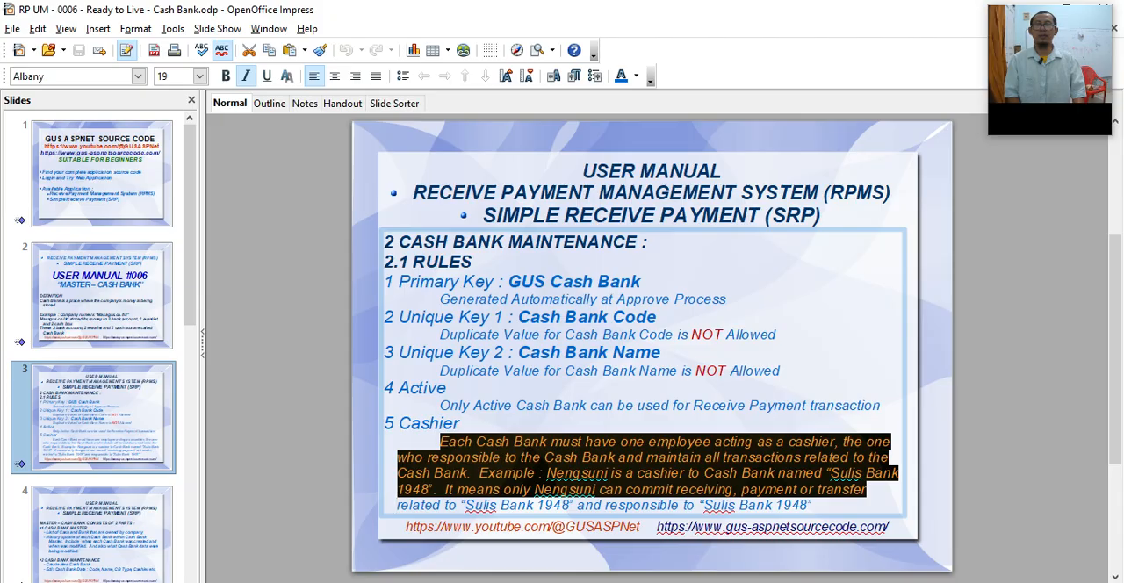
pyautogui.hotkey('shift', 'Right')
pyautogui.hotkey('shift', 'Right')
pyautogui.hotkey('shift', 'Right')
pyautogui.hotkey('shift', 'Right')
pyautogui.hotkey('shift', 'Right')
pyautogui.hotkey('shift', 'Right')
pyautogui.hotkey('shift', 'Right')
pyautogui.hotkey('shift', 'Right')
pyautogui.hotkey('shift', 'Right')
pyautogui.hotkey('shift', 'Right')
pyautogui.hotkey('shift', 'Right')
pyautogui.hotkey('shift', 'Right')
pyautogui.hotkey('shift', 'Right')
pyautogui.hotkey('shift', 'Right')
pyautogui.hotkey('shift', 'Right')
pyautogui.hotkey('shift', 'Right')
pyautogui.hotkey('shift', 'Right')
pyautogui.hotkey('shift', 'Right')
pyautogui.hotkey('shift', 'Right')
pyautogui.hotkey('shift', 'Right')
pyautogui.hotkey('shift', 'Right')
pyautogui.hotkey('shift', 'Right')
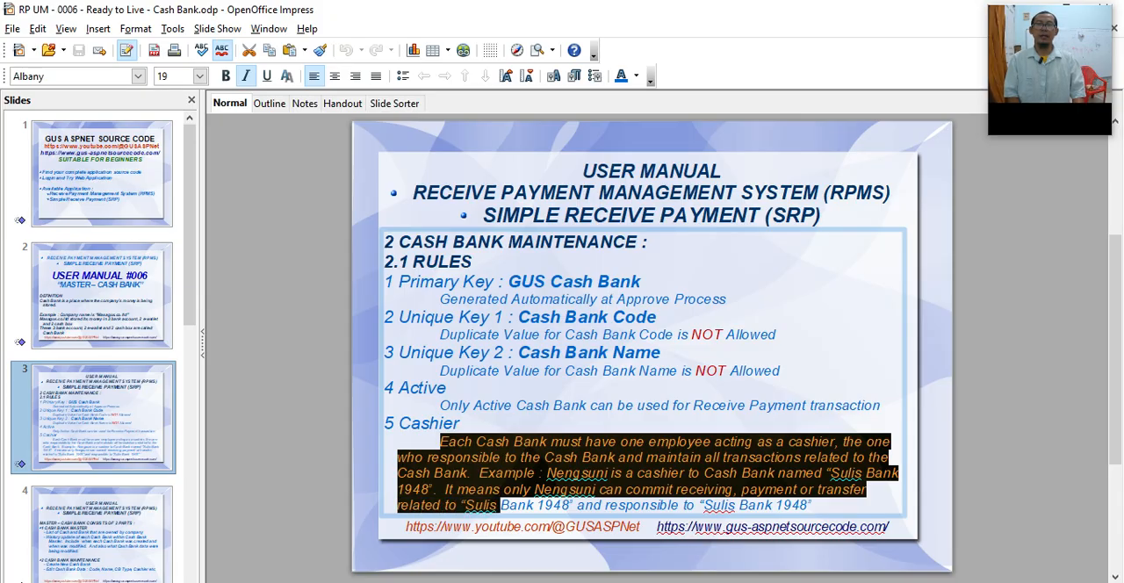
pyautogui.hotkey('shift', 'End')
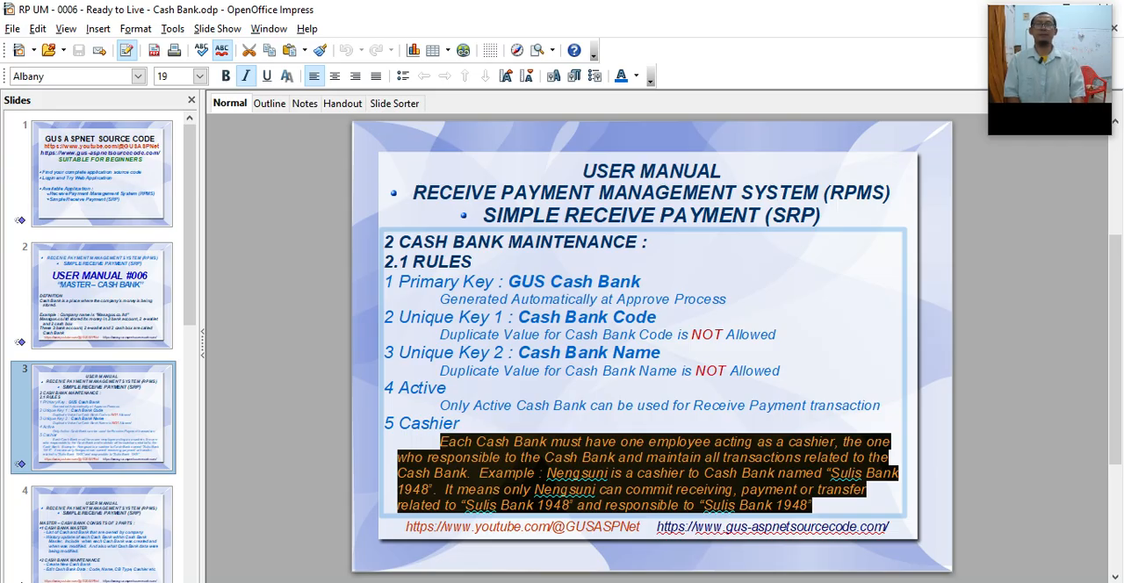
pyautogui.press('Right')
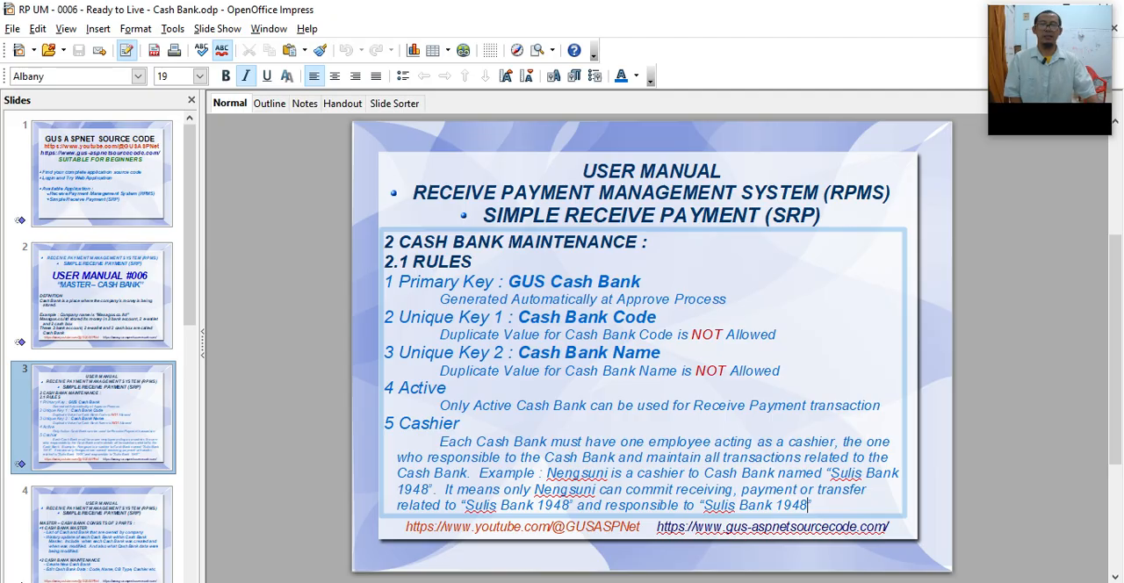
# Step: Open slide 4 on the two parts of Master – Cash Bank and mark its first part, Cash Bank Master
pyautogui.click(103, 418)
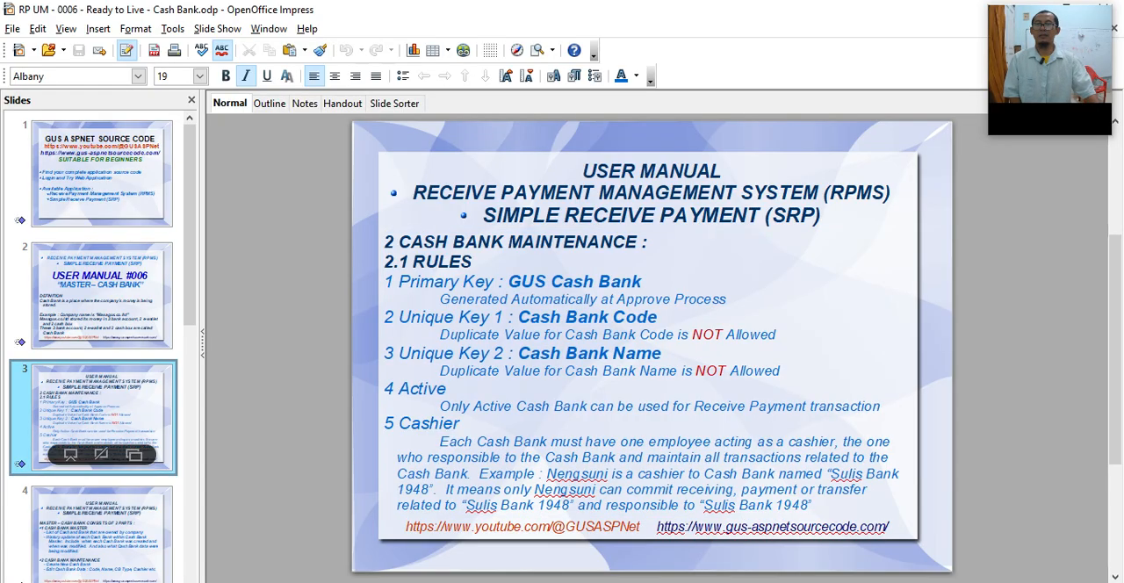
pyautogui.click(103, 532)
pyautogui.doubleClick(500, 278)
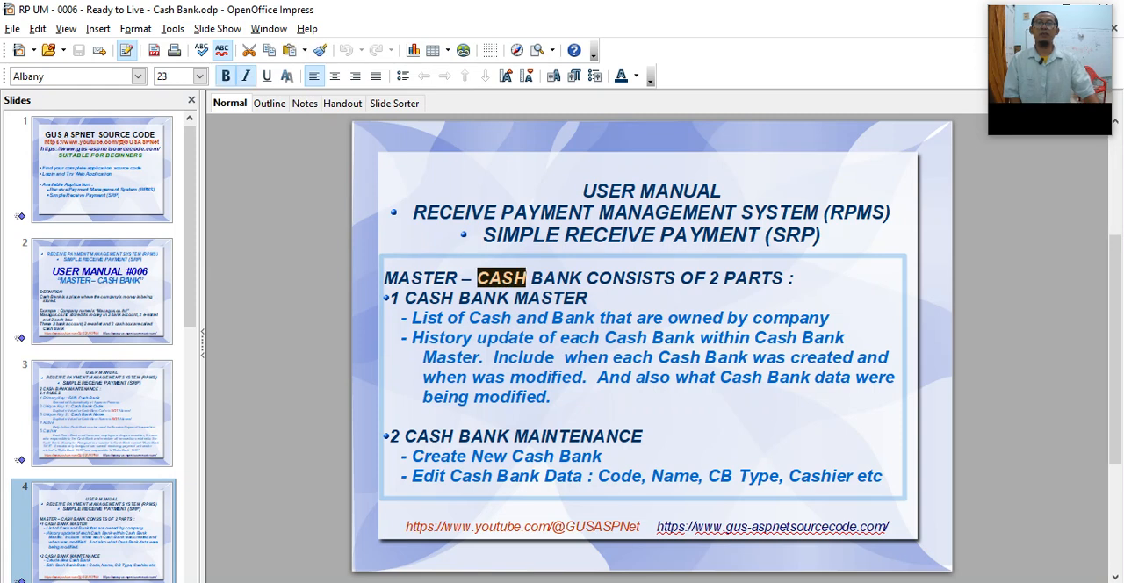
pyautogui.doubleClick(417, 297)
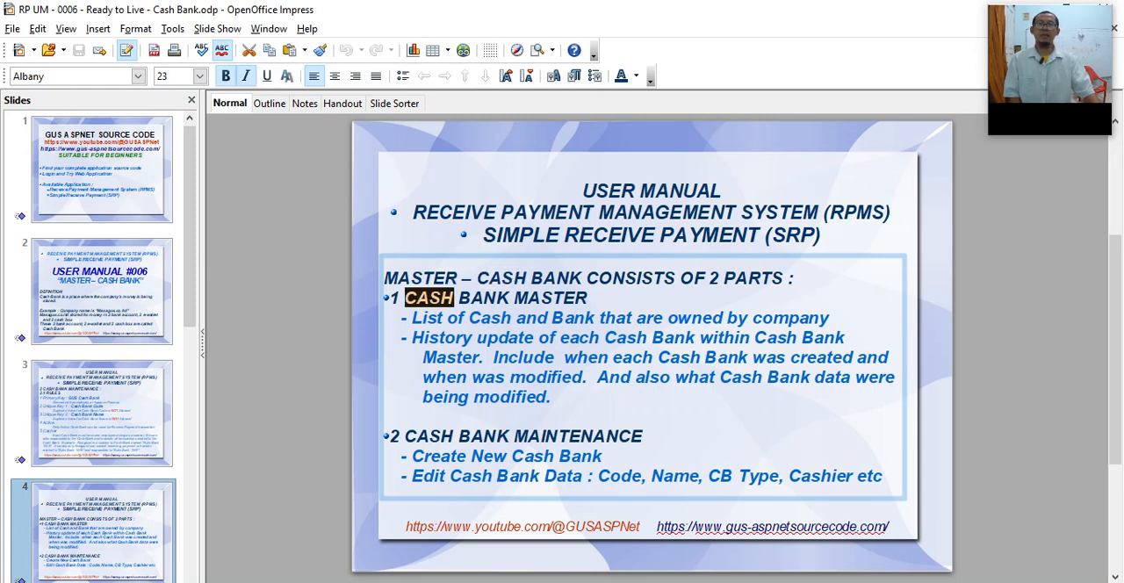
# Step: Switch to Chrome and open the Cash and Bank master page
pyautogui.hotkey('alt', 'Tab')
pyautogui.moveTo(372, 149)
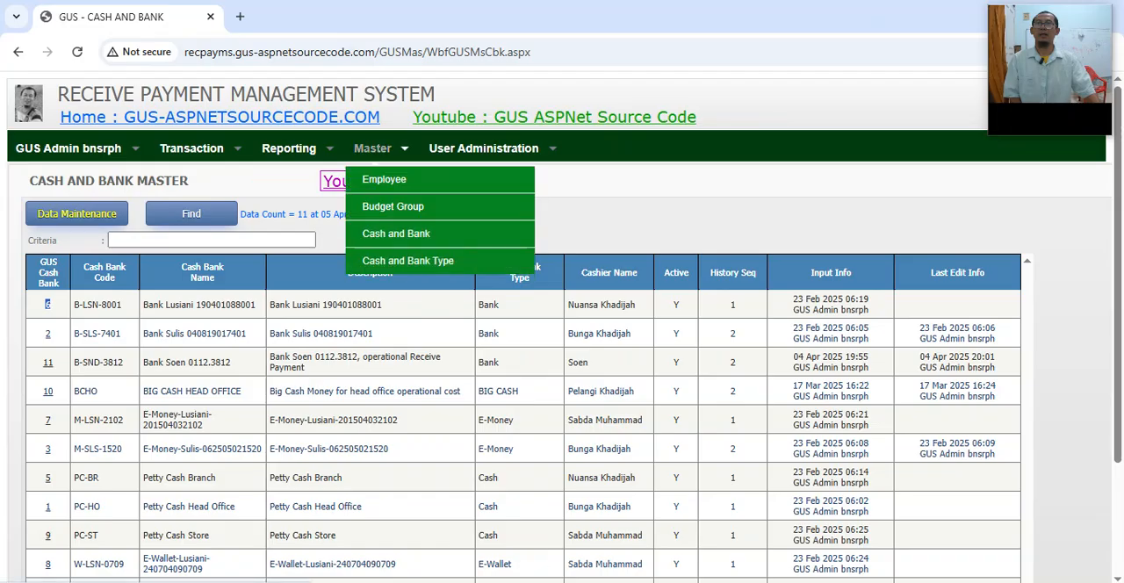
pyautogui.click(396, 235)
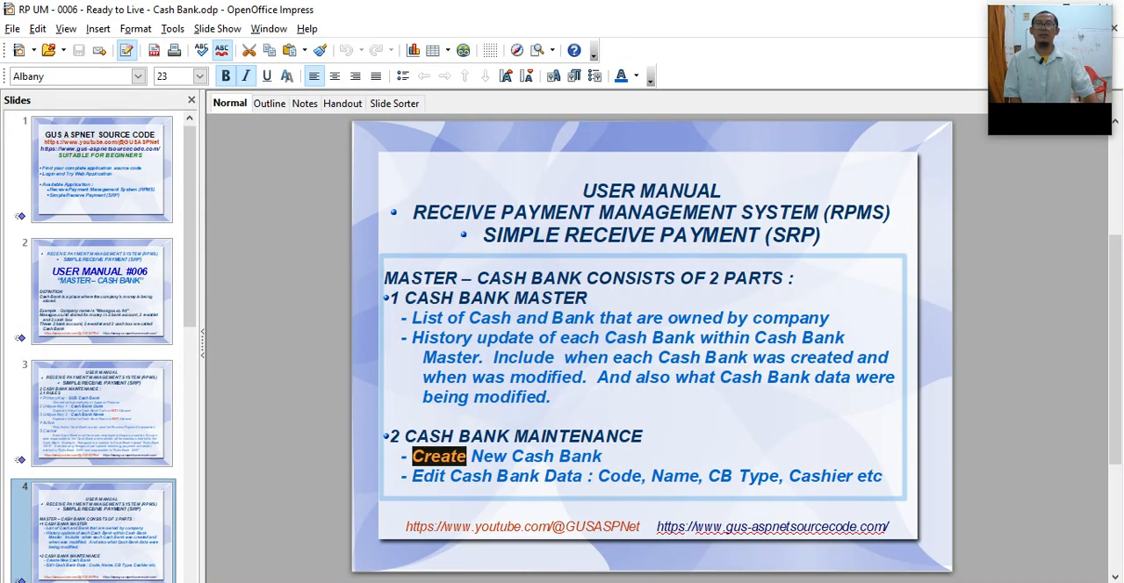
# Step: Highlight the "List of Cash and Bank that are owned by company" line in the Impress manual
pyautogui.click(405, 298)
pyautogui.doubleClick(427, 318)
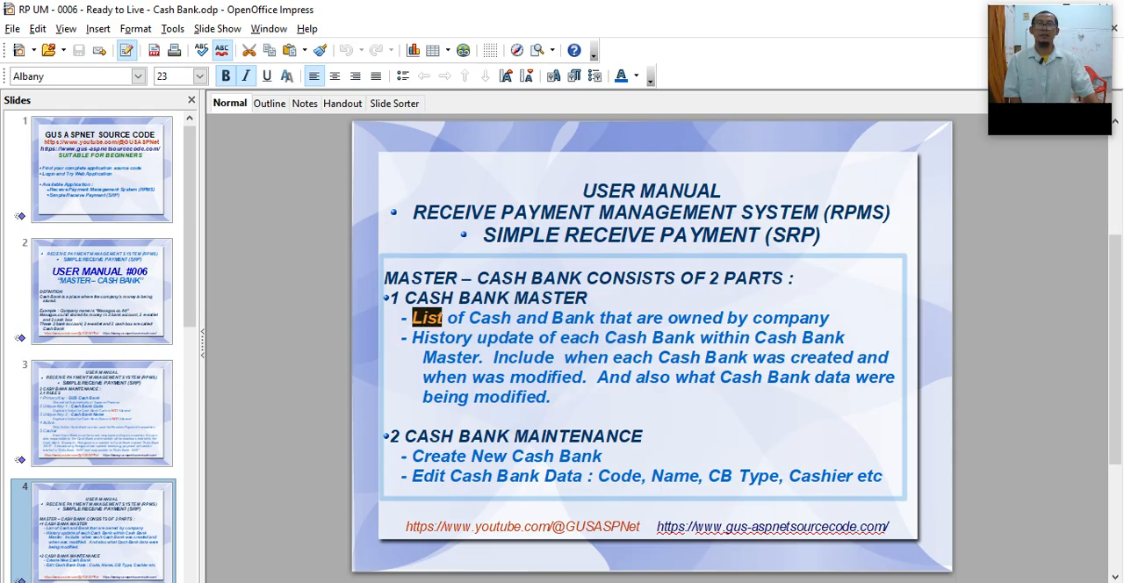
pyautogui.hotkey('shift', 'End')
# Step: Switch to Chrome, list all cash and bank records with empty criteria, and look through the whole table
pyautogui.hotkey('alt', 'Tab')
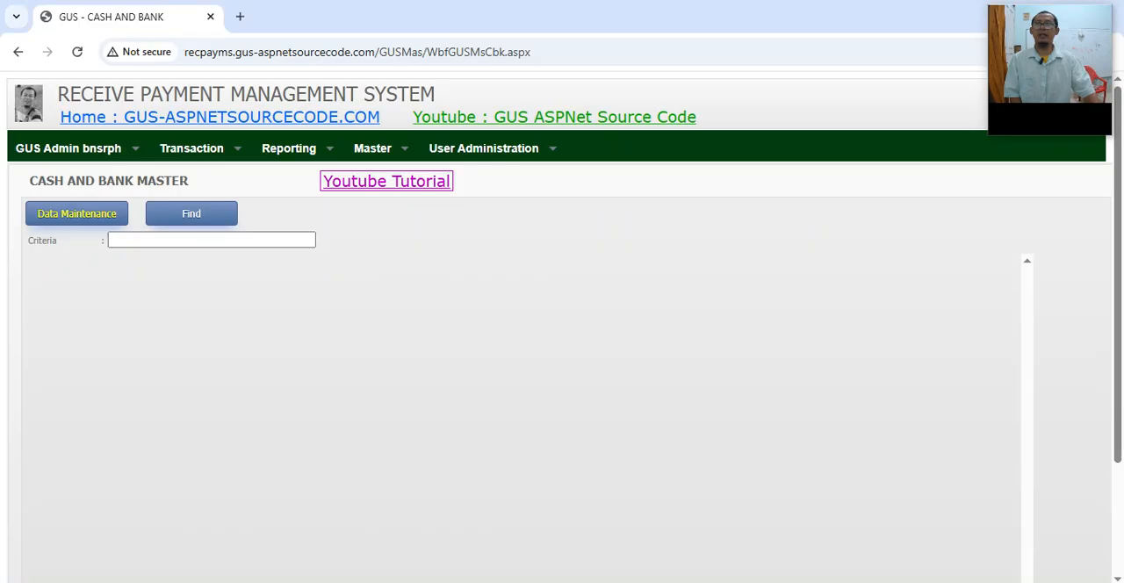
pyautogui.click(192, 213)
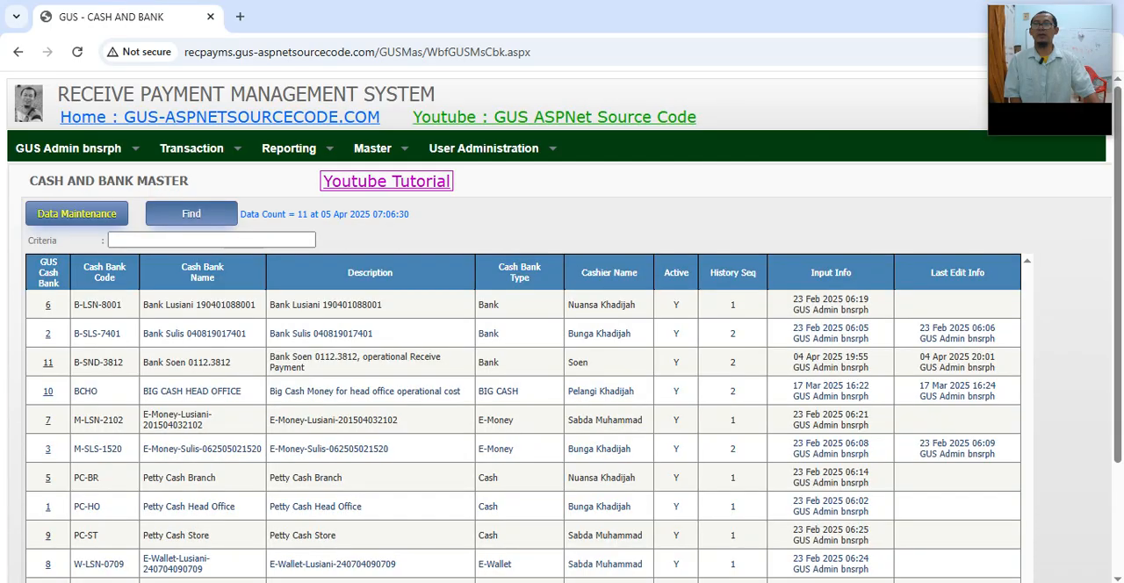
pyautogui.scroll(-1, 562, 351)
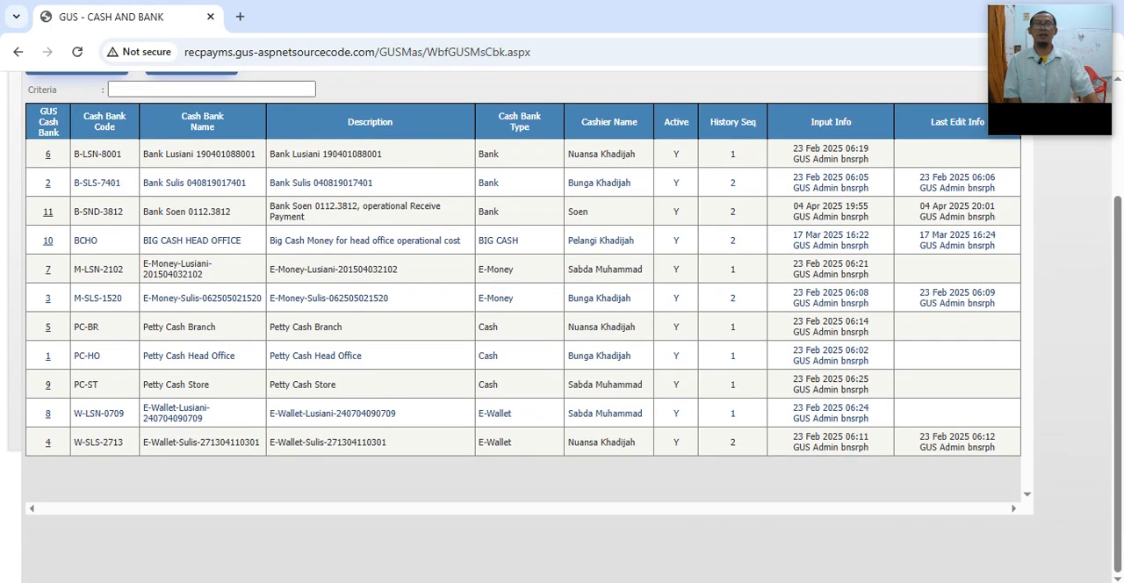
pyautogui.scroll(1, 562, 351)
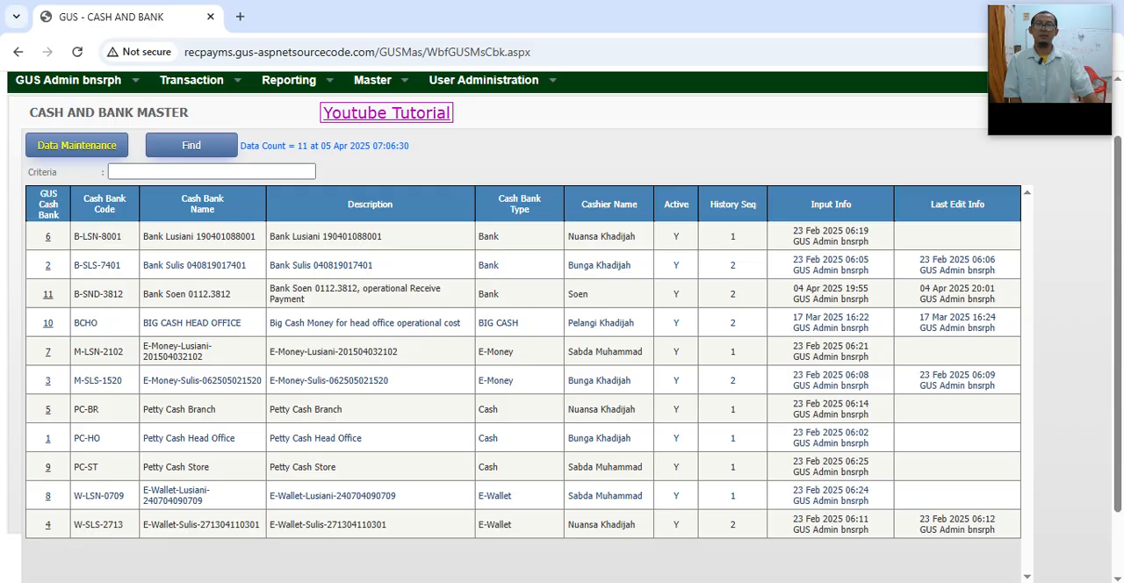
# Step: Return to the Impress manual and point out the Cash Bank Master item about the history update of each Cash Bank
pyautogui.click(502, 581)
pyautogui.click(462, 357)
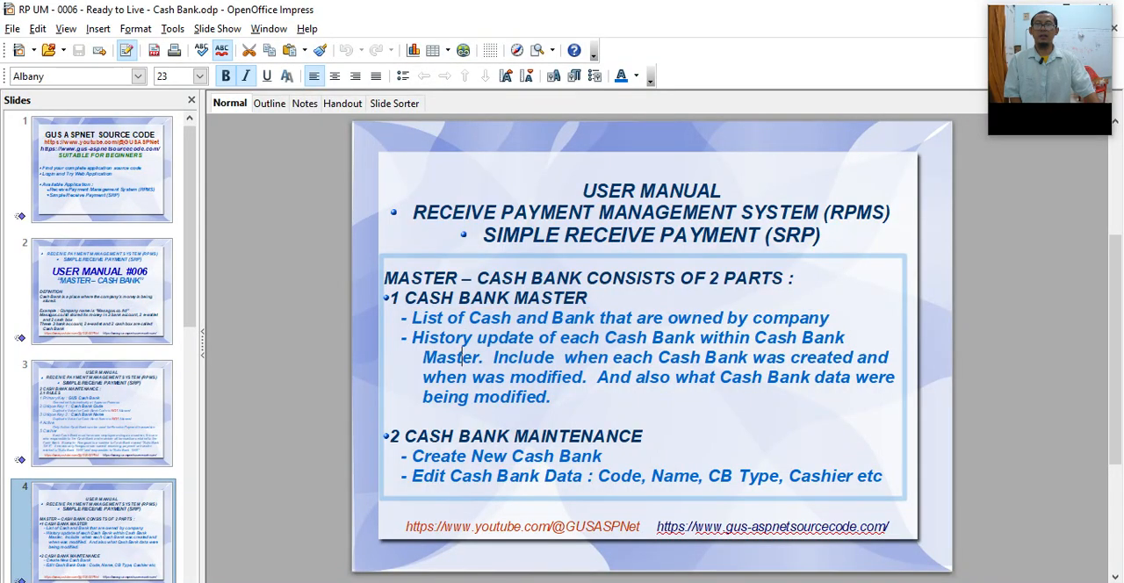
pyautogui.doubleClick(462, 357)
pyautogui.click(472, 337)
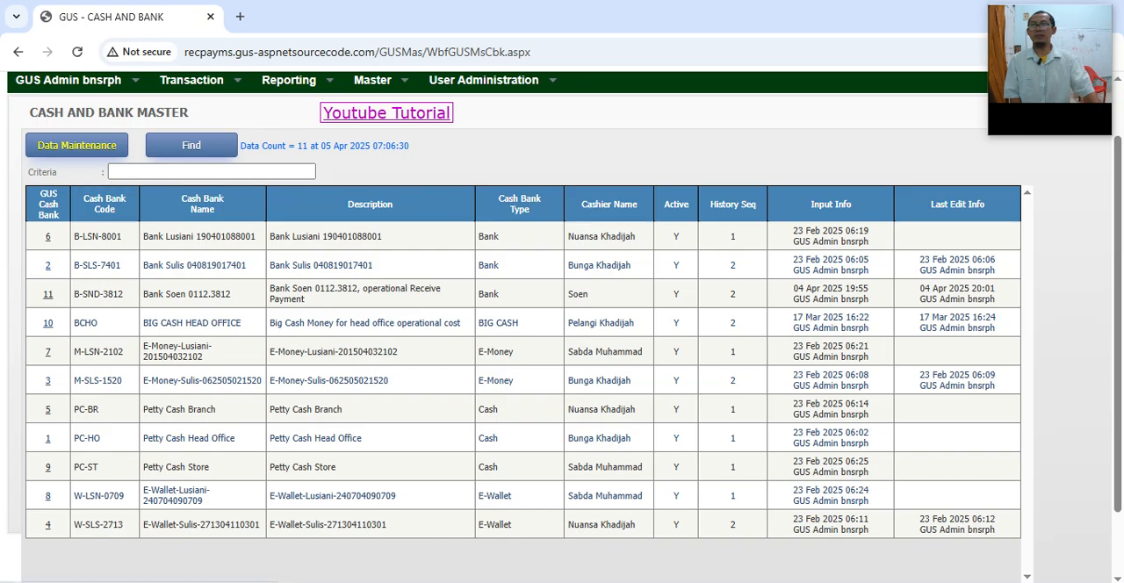
# Step: In Chrome, review the update history of GUS Cash Bank 2, marking its creation and edit dates, and return to the record list
pyautogui.click(48, 265)
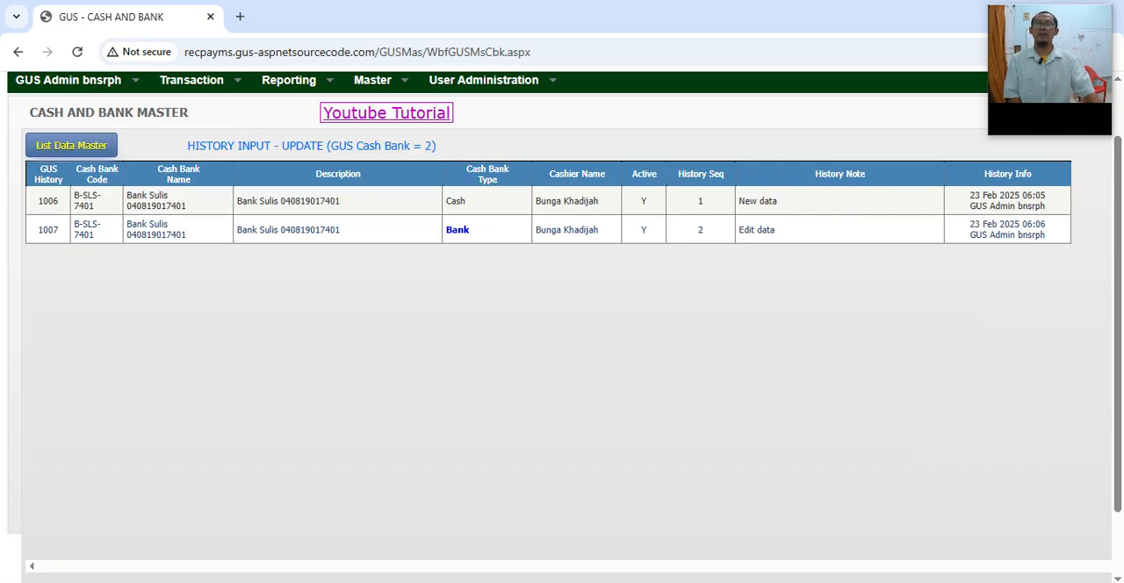
pyautogui.moveTo(127, 194); pyautogui.dragTo(187, 207)
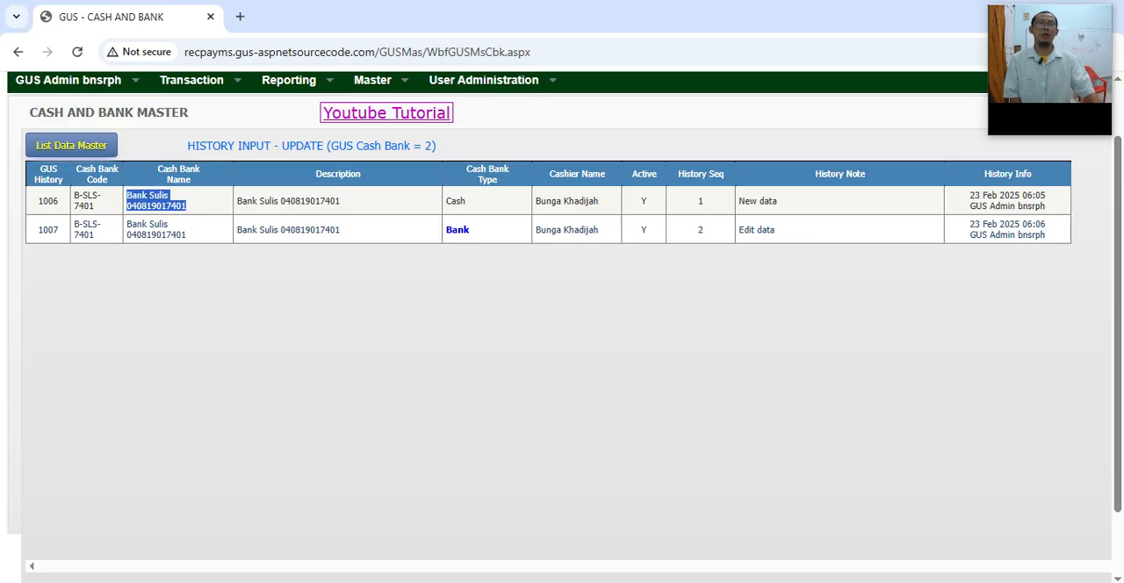
pyautogui.moveTo(969, 195); pyautogui.dragTo(1044, 195)
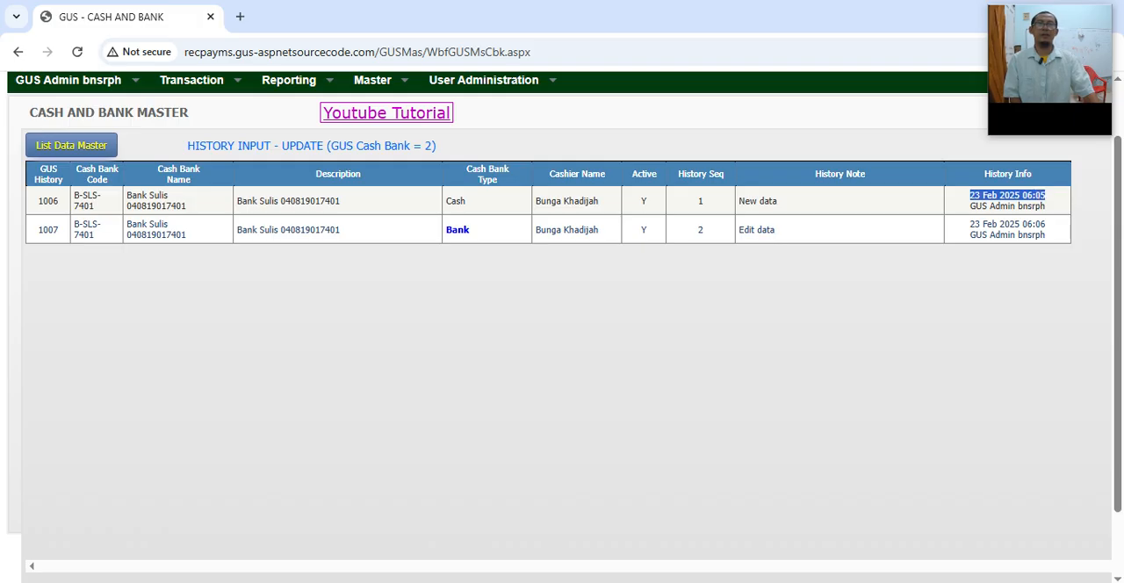
pyautogui.click(971, 224)
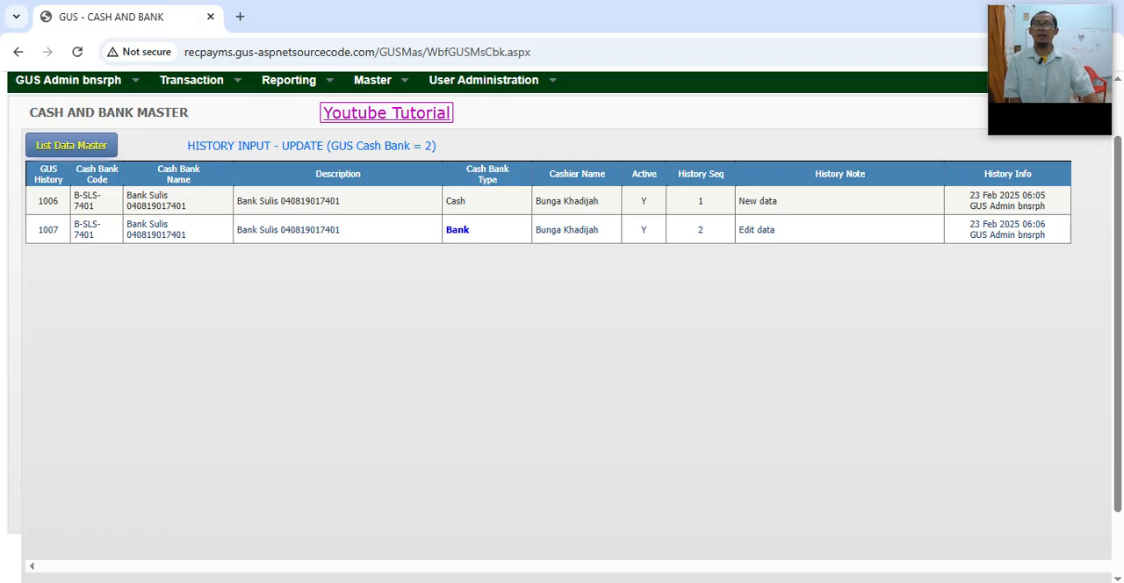
pyautogui.moveTo(74, 224); pyautogui.dragTo(102, 225)
pyautogui.moveTo(969, 224); pyautogui.dragTo(1041, 224)
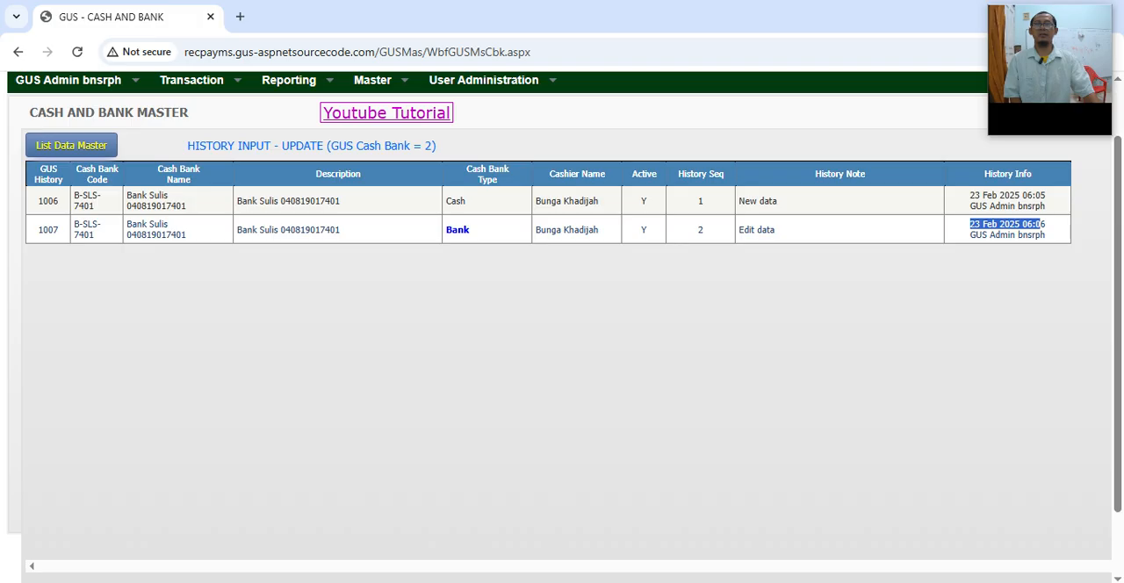
pyautogui.click(71, 145)
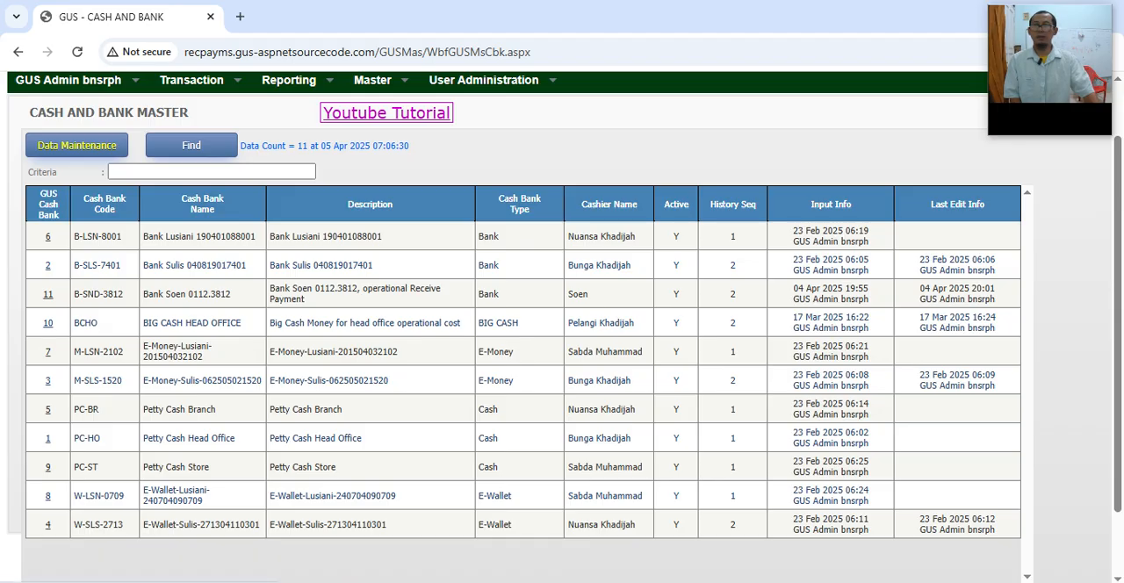
# Step: Open the update history of GUS Cash Bank 11 and mark the dates of its creation and activation
pyautogui.moveTo(152, 294); pyautogui.dragTo(208, 294)
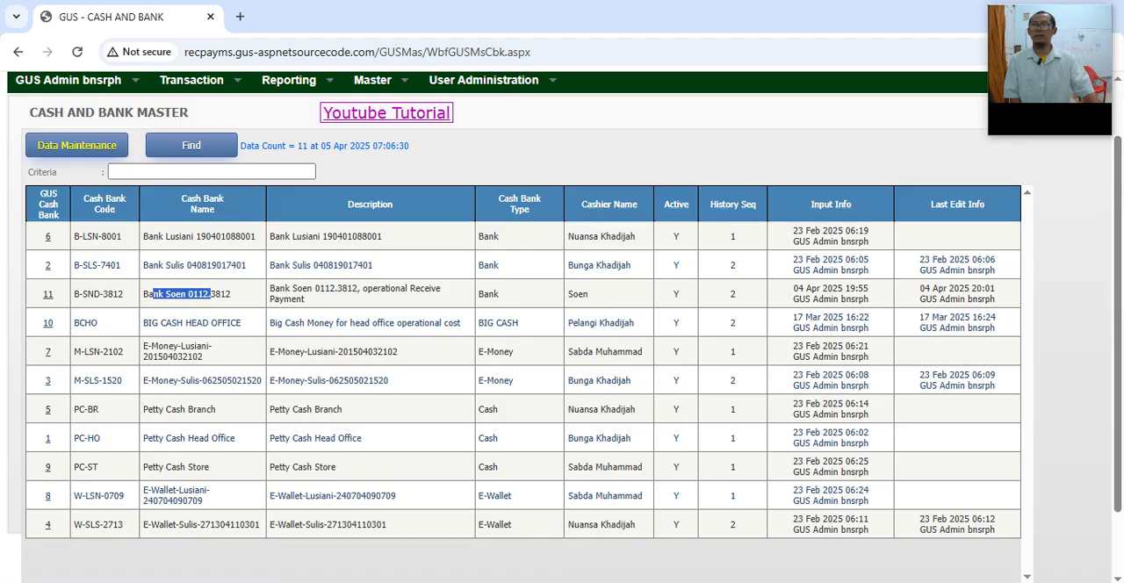
pyautogui.click(48, 294)
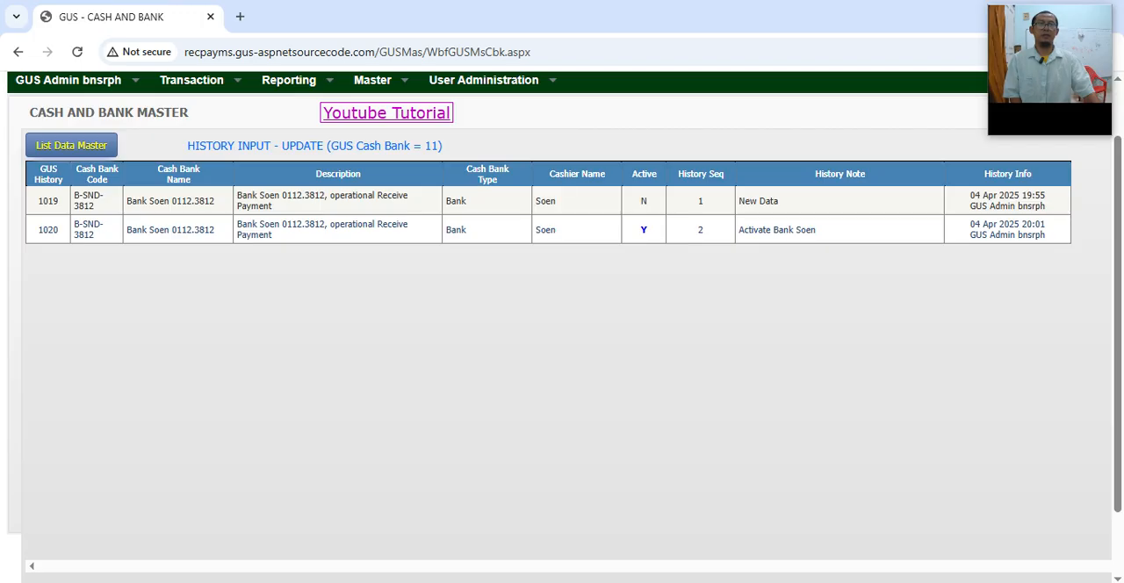
pyautogui.moveTo(970, 195); pyautogui.dragTo(1044, 195)
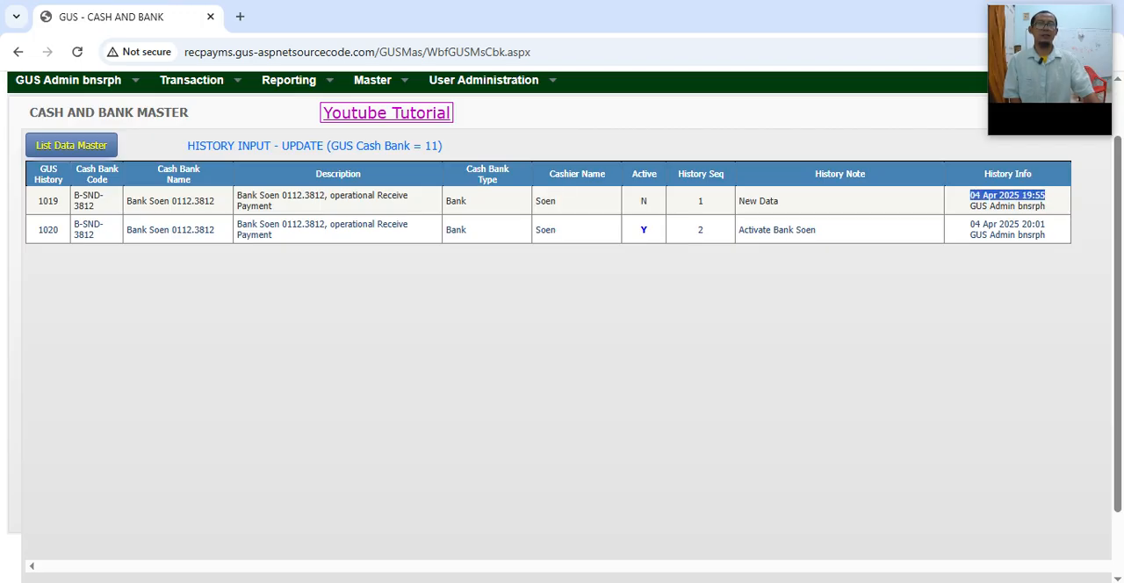
pyautogui.click(1069, 231)
pyautogui.moveTo(969, 224); pyautogui.dragTo(1045, 223)
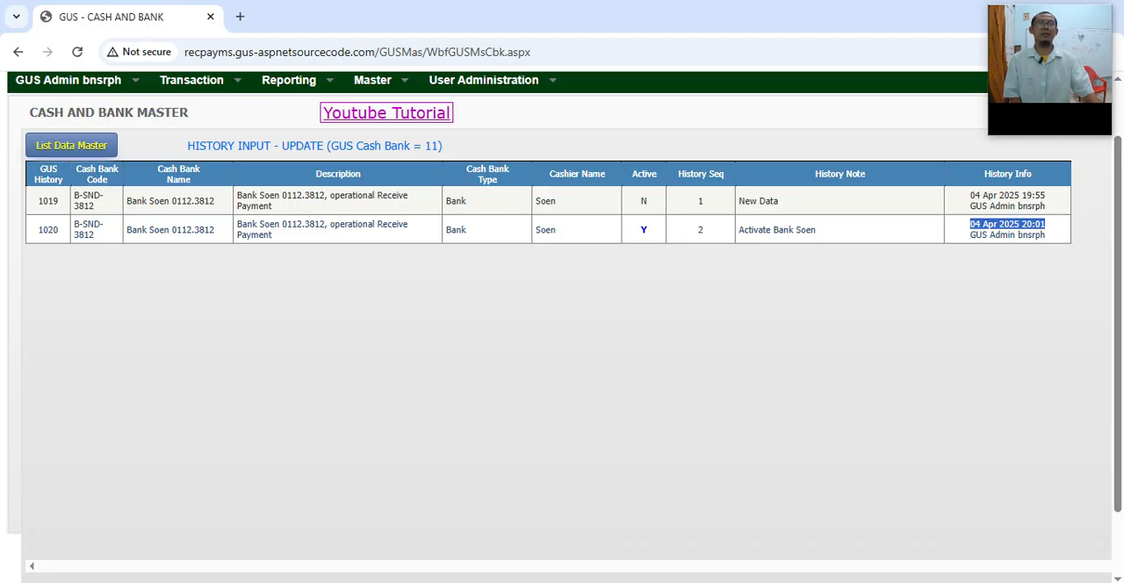
# Step: Leave the history view and highlight the Cash Bank Maintenance heading on slide 4 of the Impress manual
pyautogui.click(71, 145)
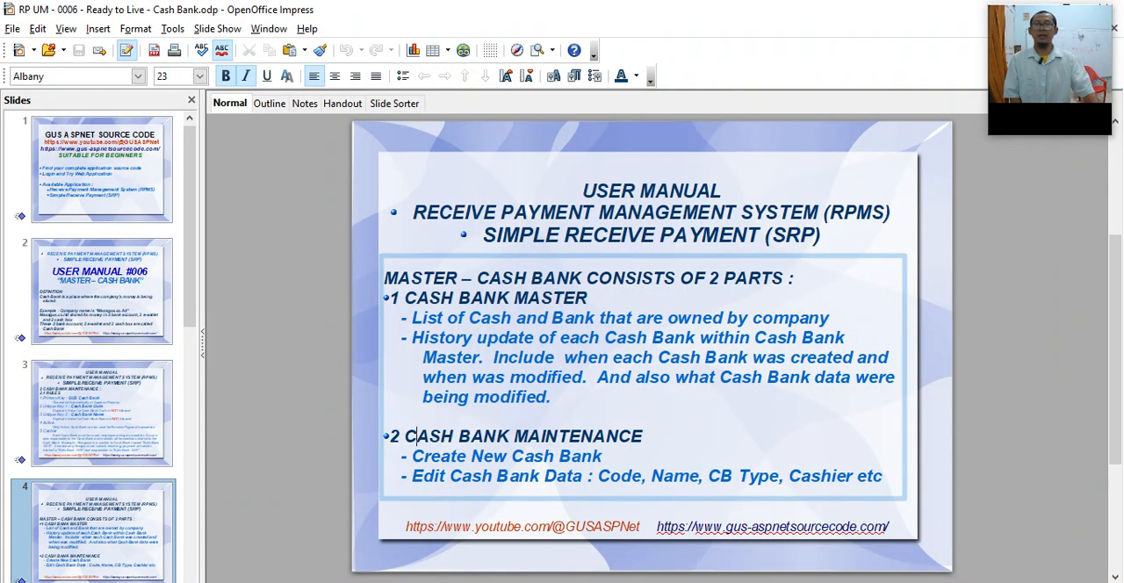
pyautogui.moveTo(405, 437); pyautogui.dragTo(648, 436)
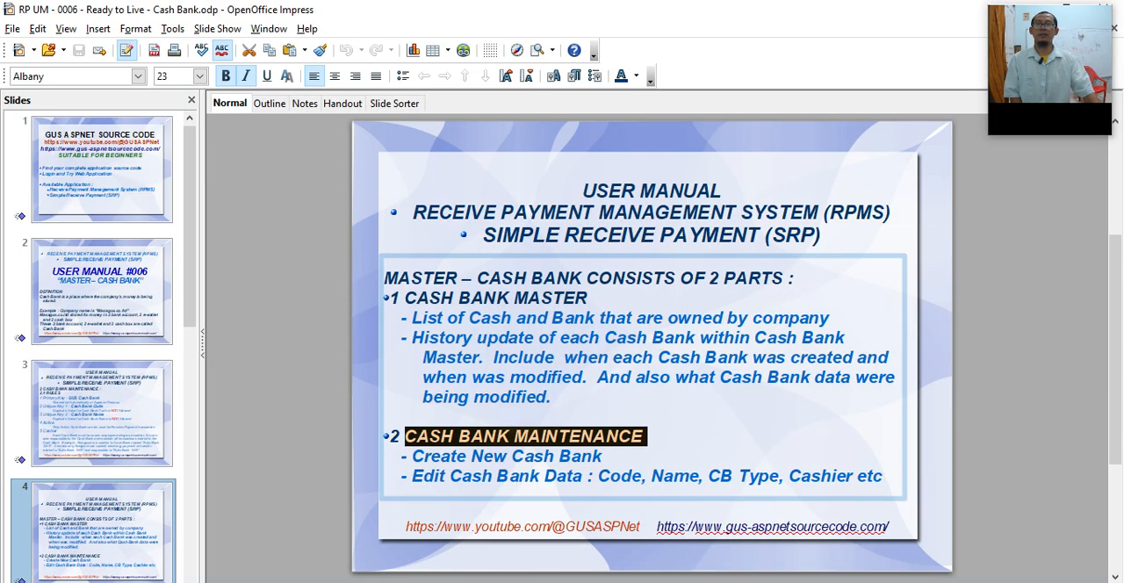
# Step: Highlight the Create New Cash Bank and Edit Cash Bank Data items on slide 4, and display slide 5 of the manual
pyautogui.click(441, 457)
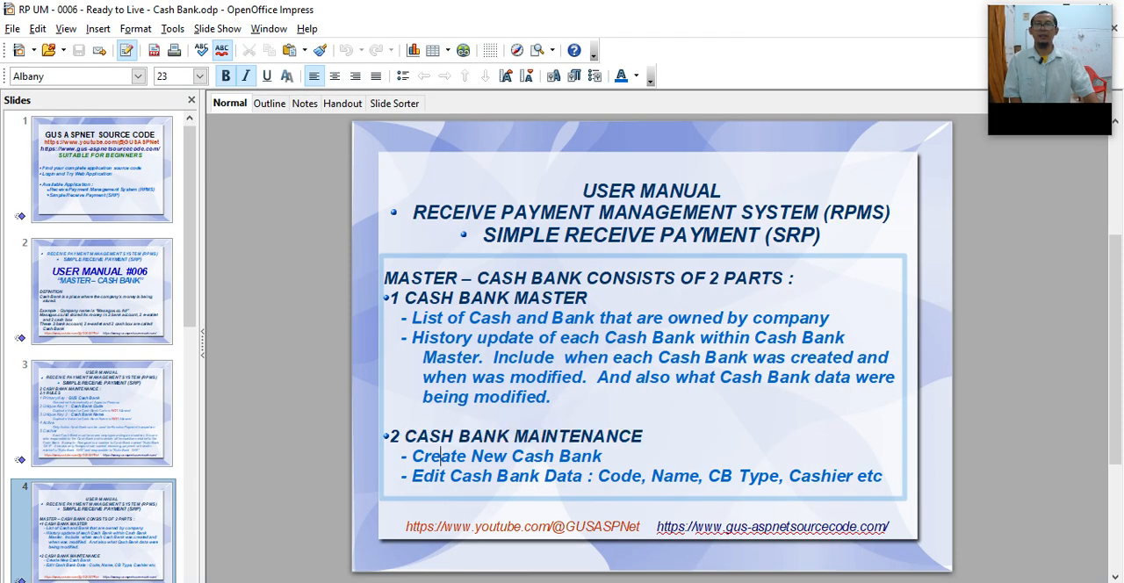
pyautogui.doubleClick(441, 457)
pyautogui.tripleClick(441, 457)
pyautogui.doubleClick(428, 477)
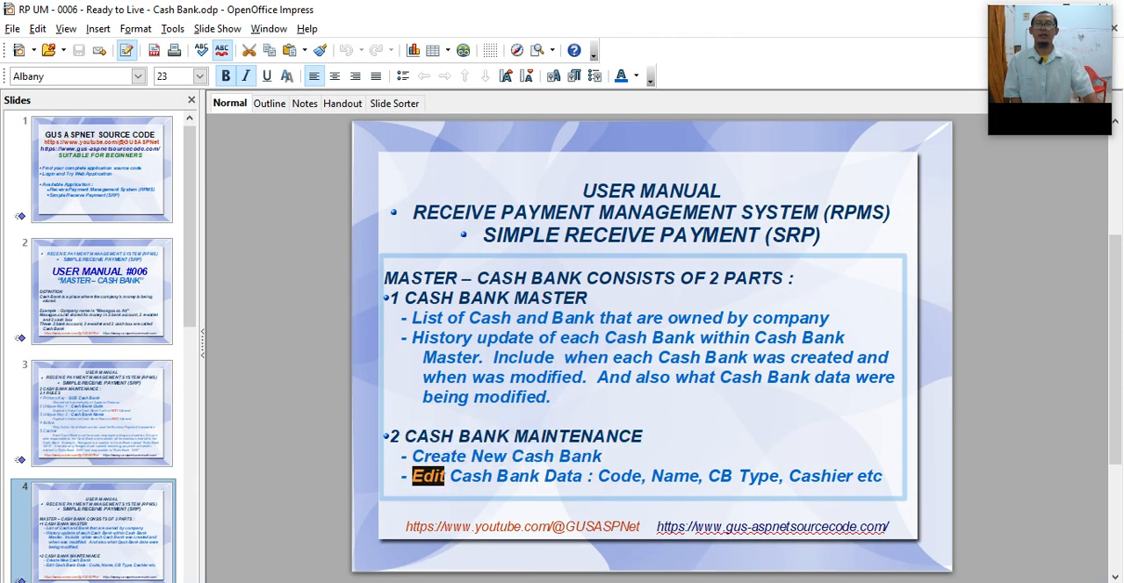
pyautogui.tripleClick(428, 476)
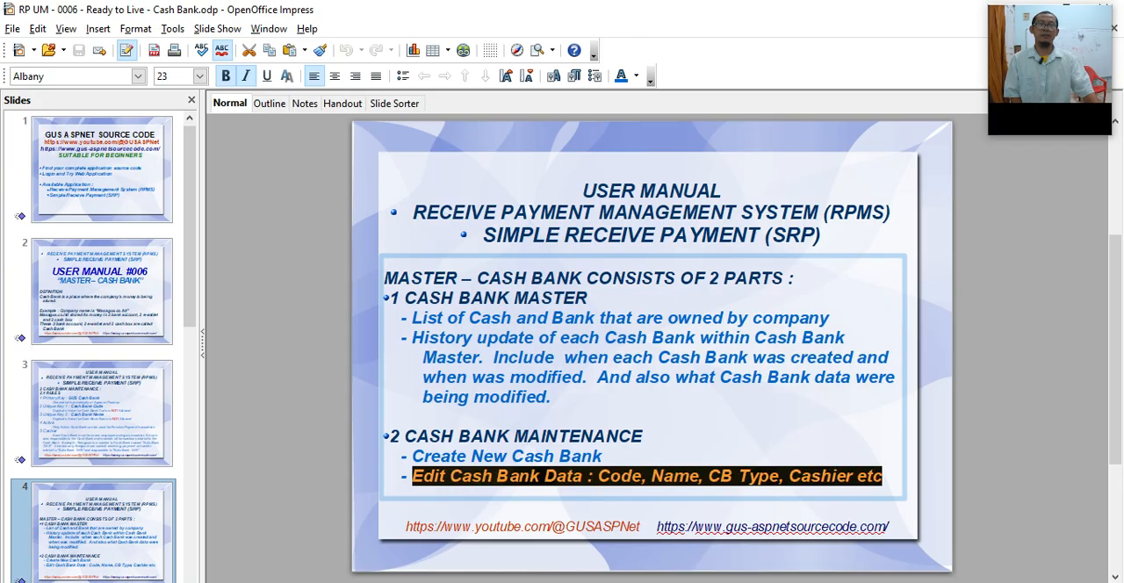
pyautogui.scroll(-3, 97, 527)
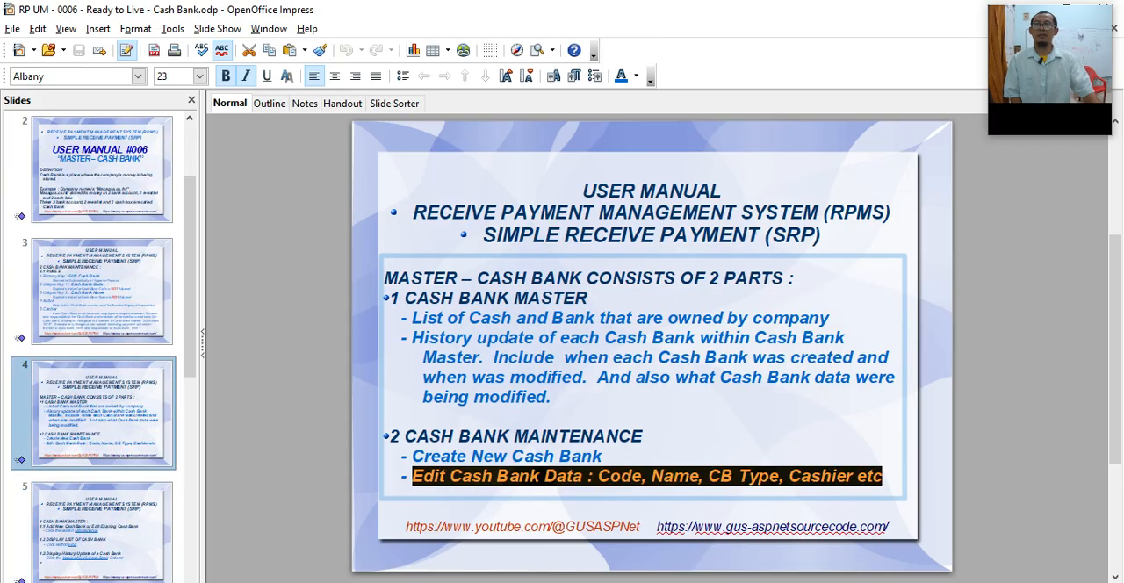
pyautogui.click(104, 534)
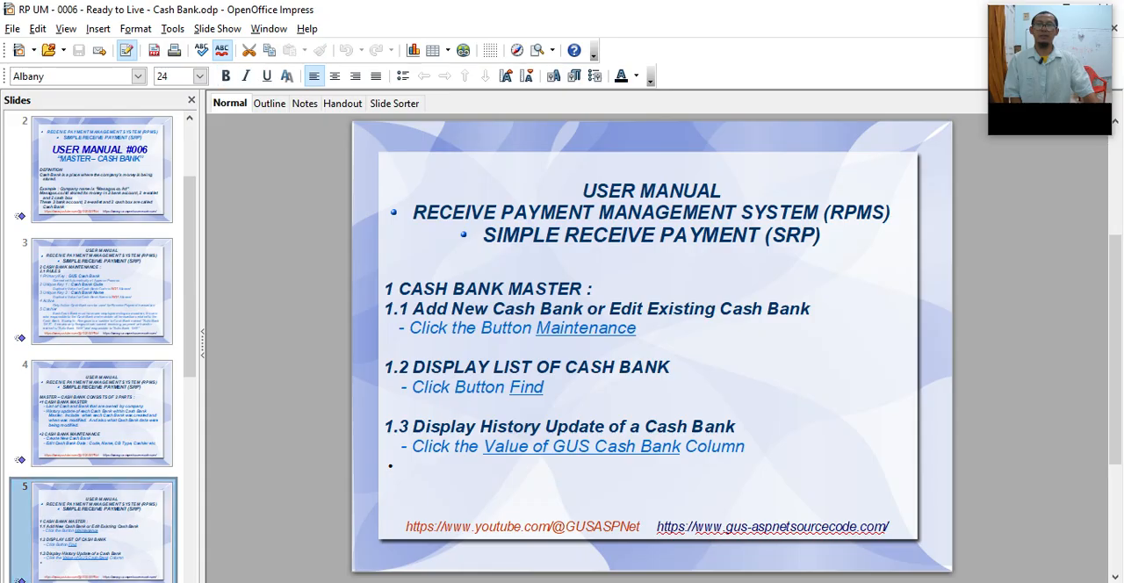
# Step: Switch to Chrome, view the Cash and Bank maintenance page, and return to the Cash and Bank master to list all records
pyautogui.hotkey('alt', 'Tab')
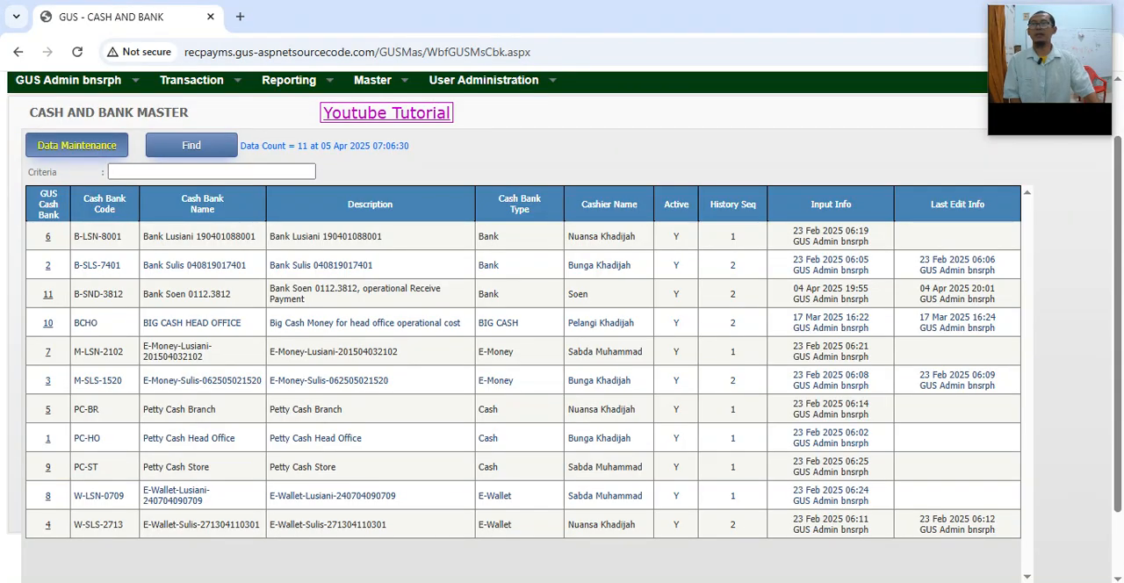
pyautogui.click(77, 145)
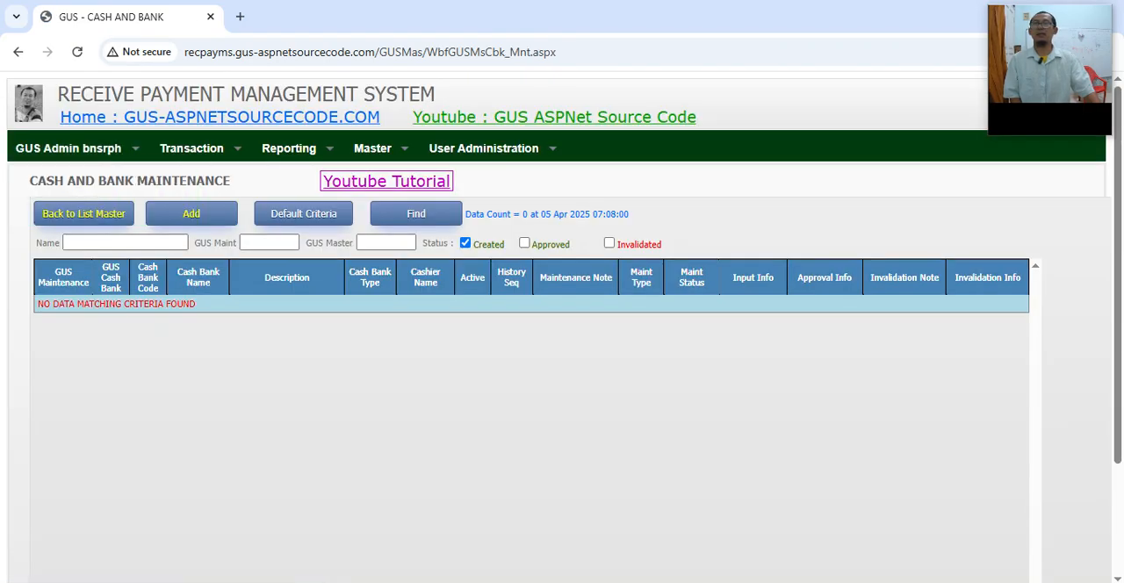
pyautogui.moveTo(373, 148)
pyautogui.click(396, 233)
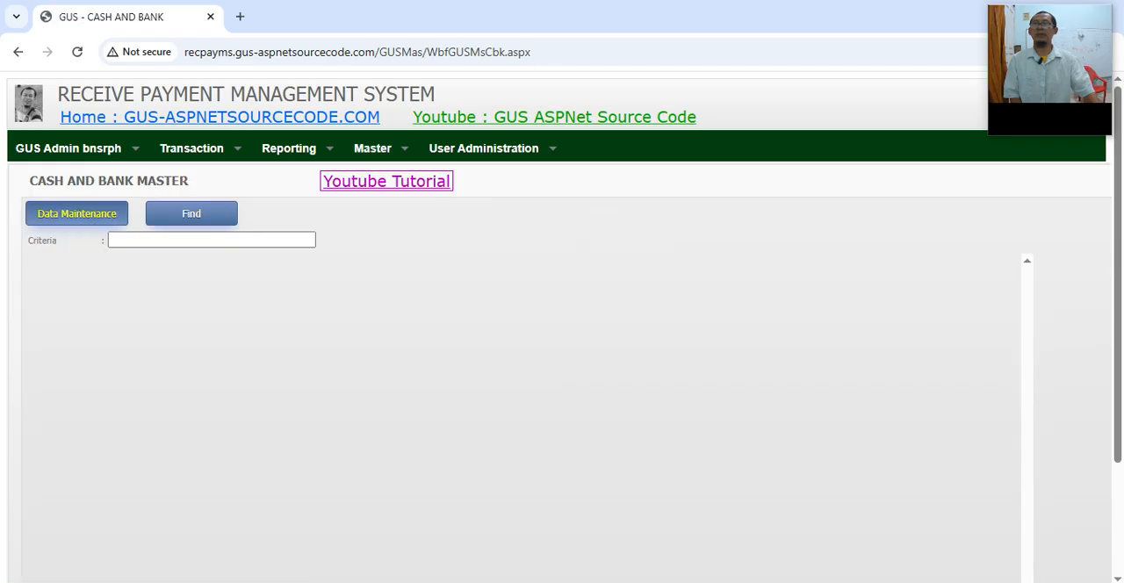
pyautogui.click(191, 214)
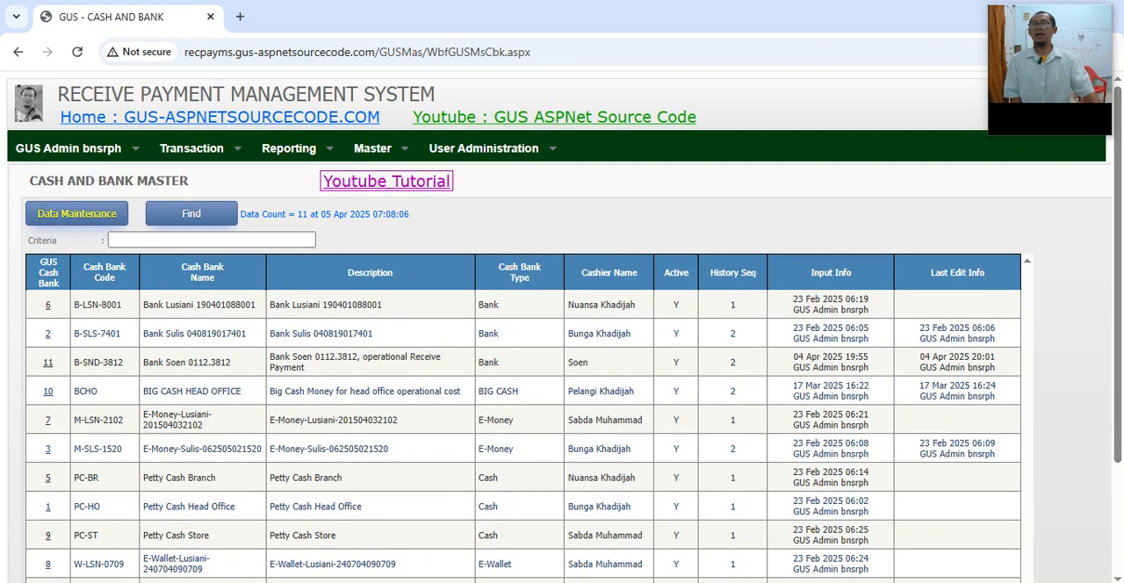
# Step: Start a new Cash Bank entry in Cash and Bank Maintenance, pointing out the GUS Cash Bank and Cash Bank Code fields
pyautogui.click(76, 213)
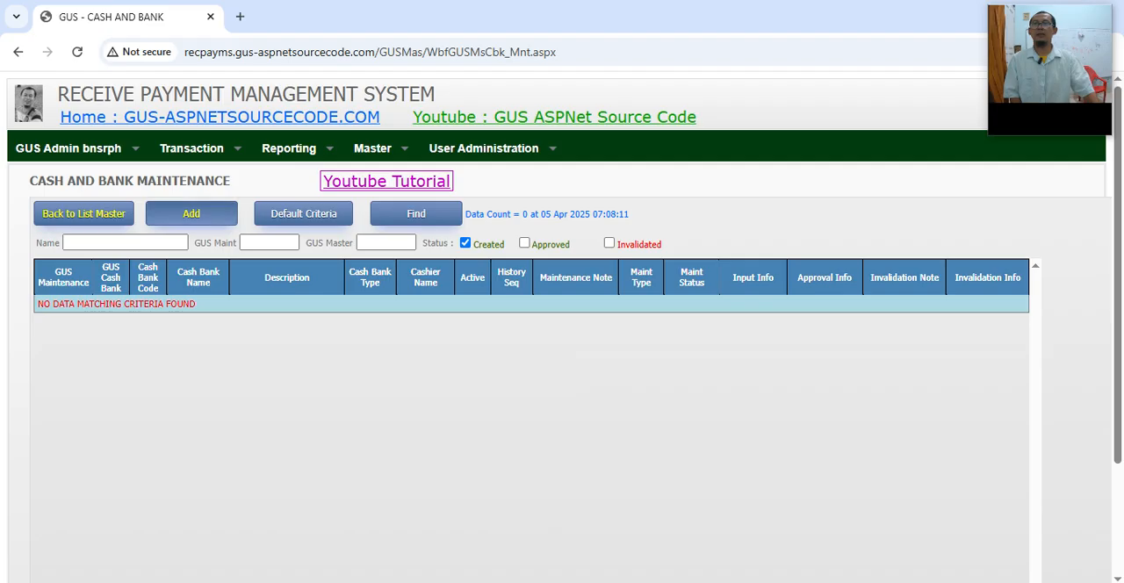
pyautogui.click(192, 213)
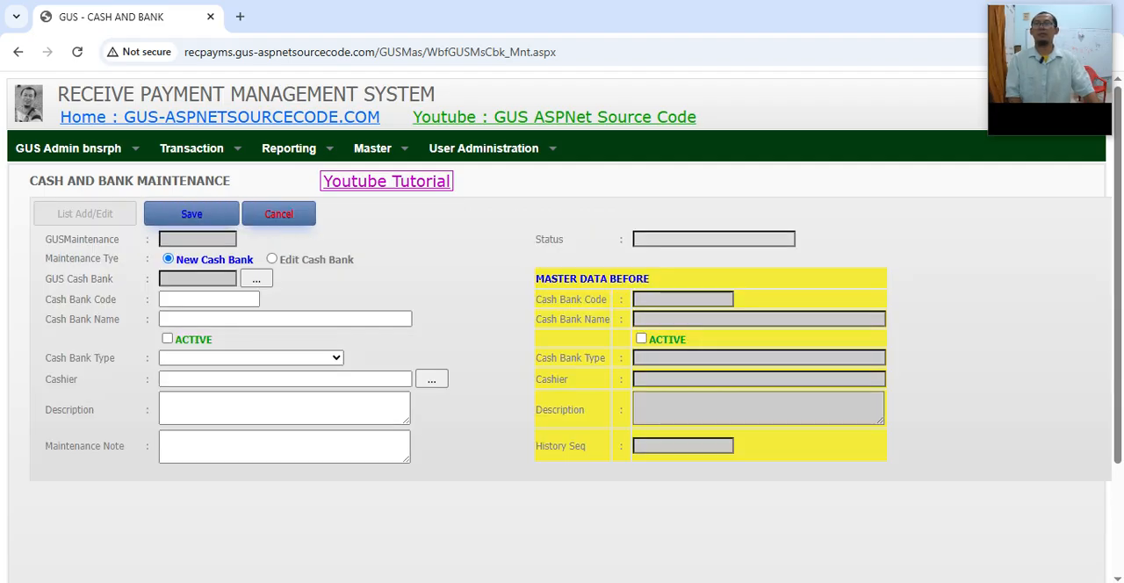
pyautogui.moveTo(58, 278); pyautogui.dragTo(103, 279)
pyautogui.click(198, 278)
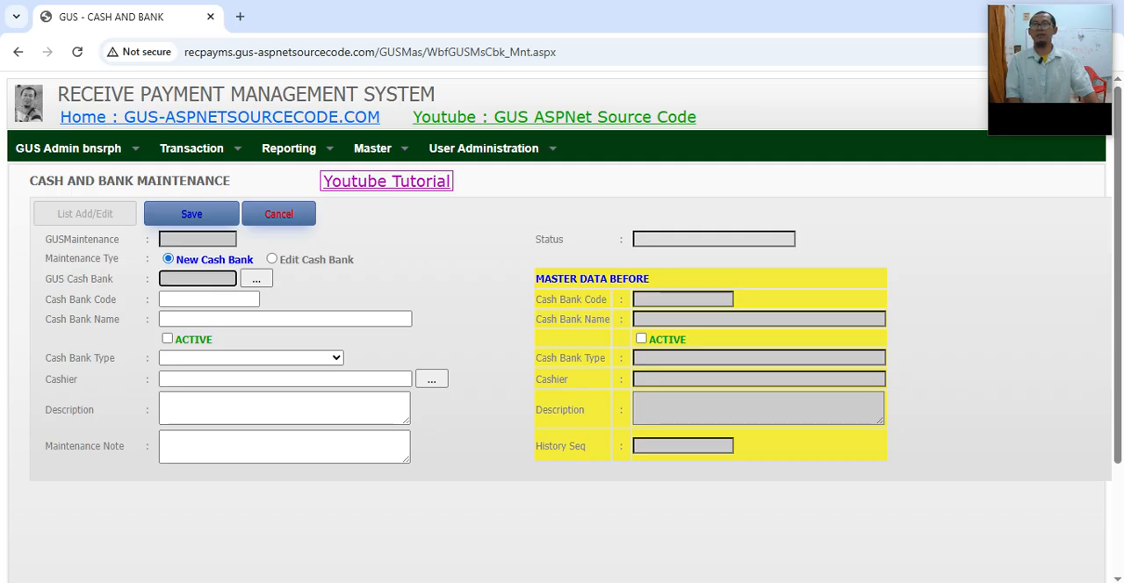
pyautogui.click(209, 299)
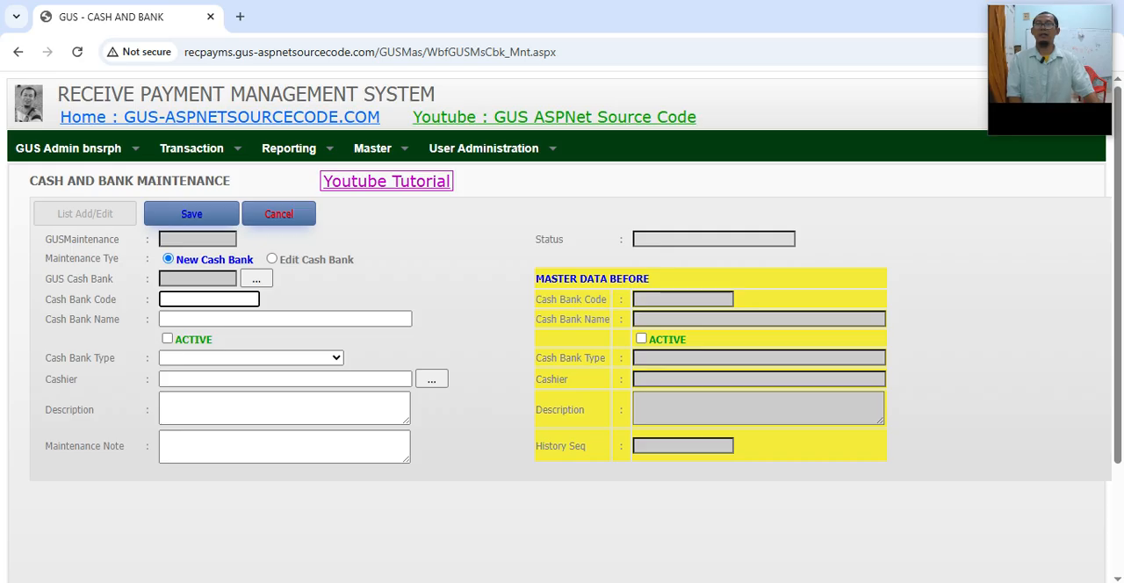
# Step: Open the Cash and Bank master in a second browser tab and list its records for reference
pyautogui.moveTo(373, 148)
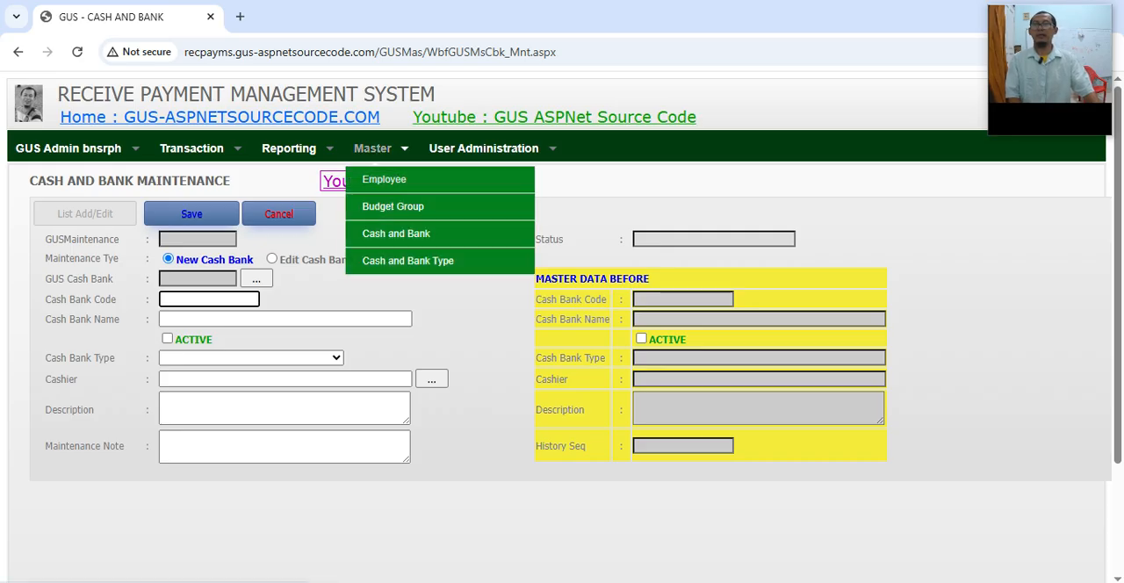
pyautogui.rightClick(395, 232)
pyautogui.click(443, 248)
pyautogui.click(308, 17)
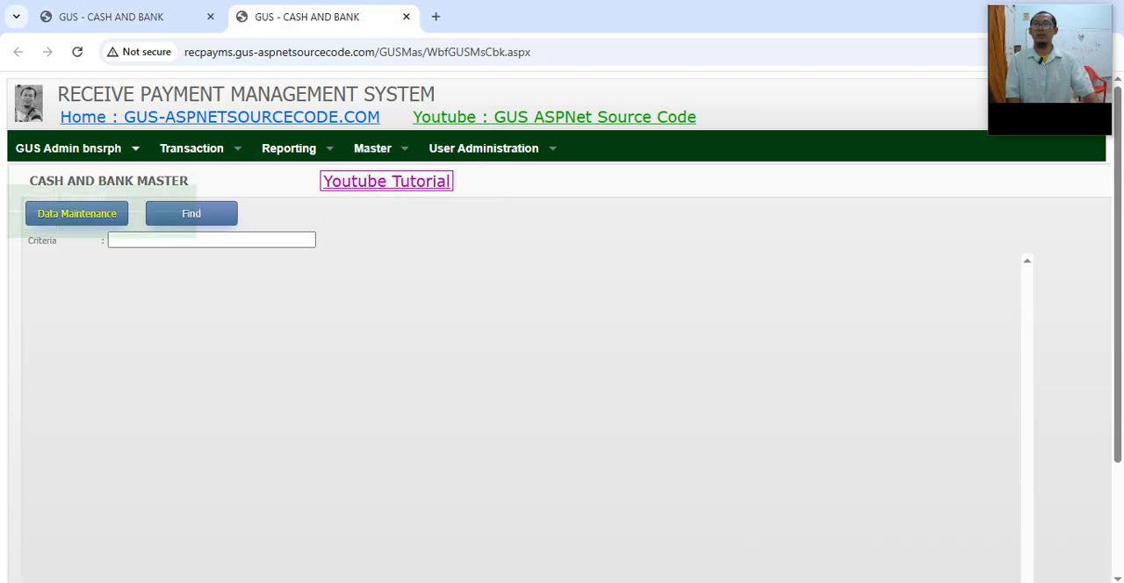
pyautogui.click(112, 17)
pyautogui.click(307, 17)
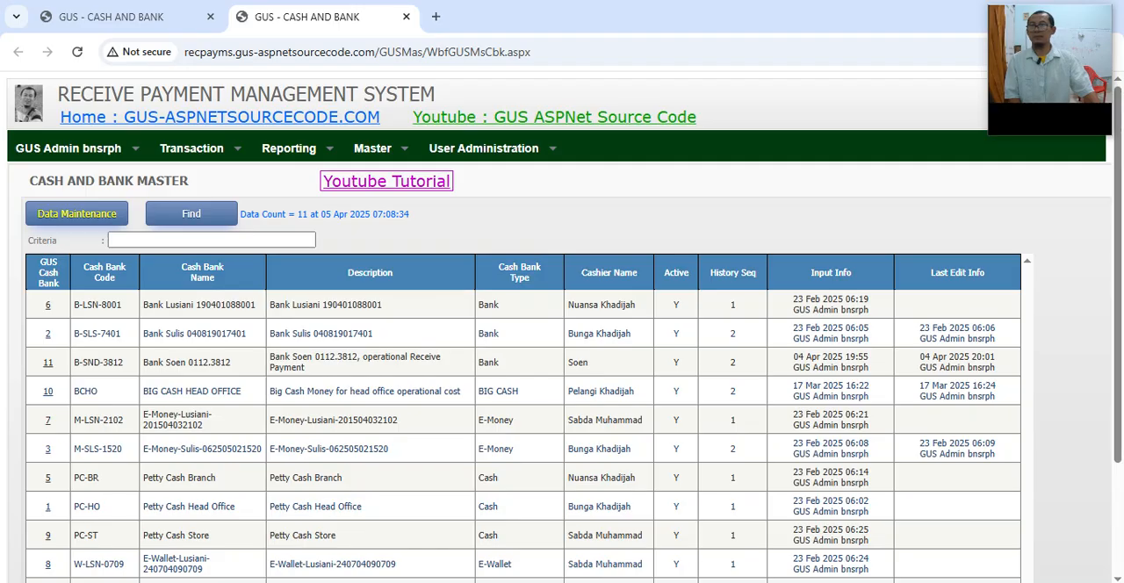
# Step: Return to the new Cash Bank form and enter SYA.0707 as the Cash Bank Code
pyautogui.click(123, 17)
pyautogui.click(214, 319)
pyautogui.click(209, 299)
pyautogui.write('sya')
pyautogui.press('BackSpace')
pyautogui.write('S')
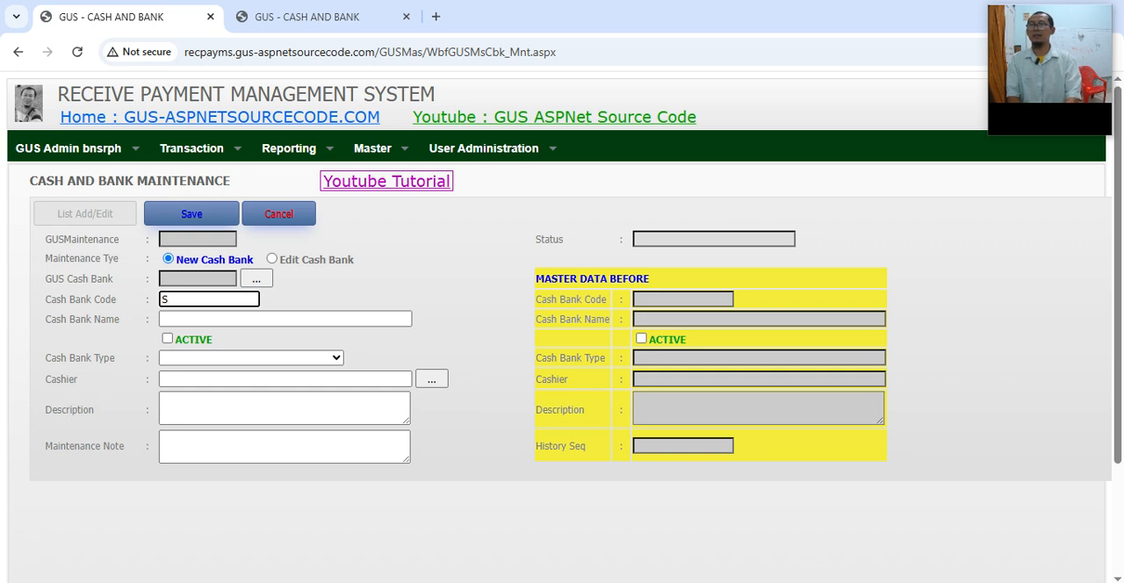
pyautogui.write('YAF')
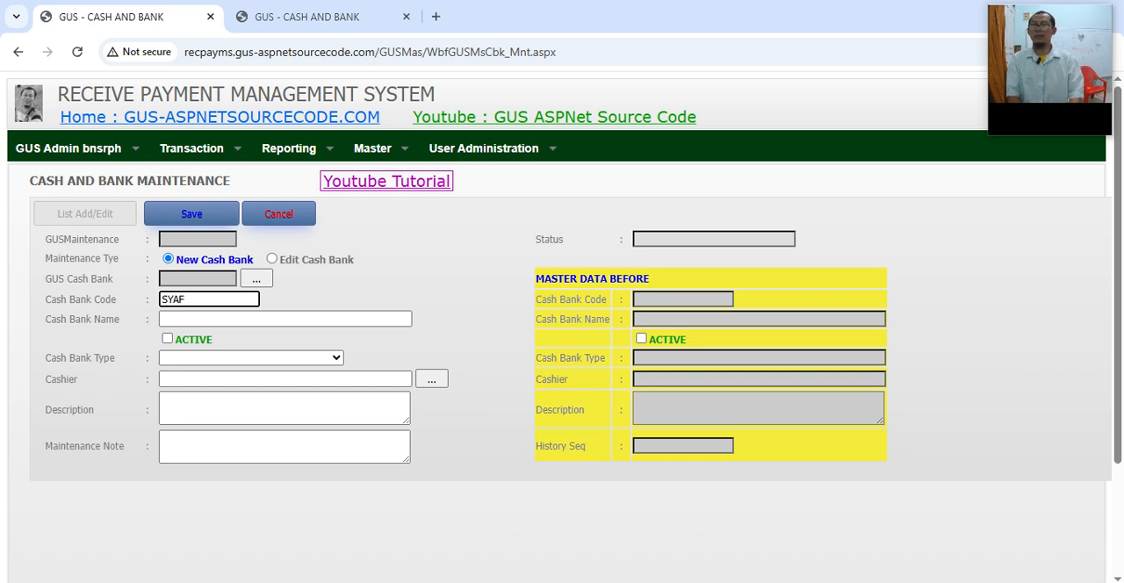
pyautogui.press('BackSpace')
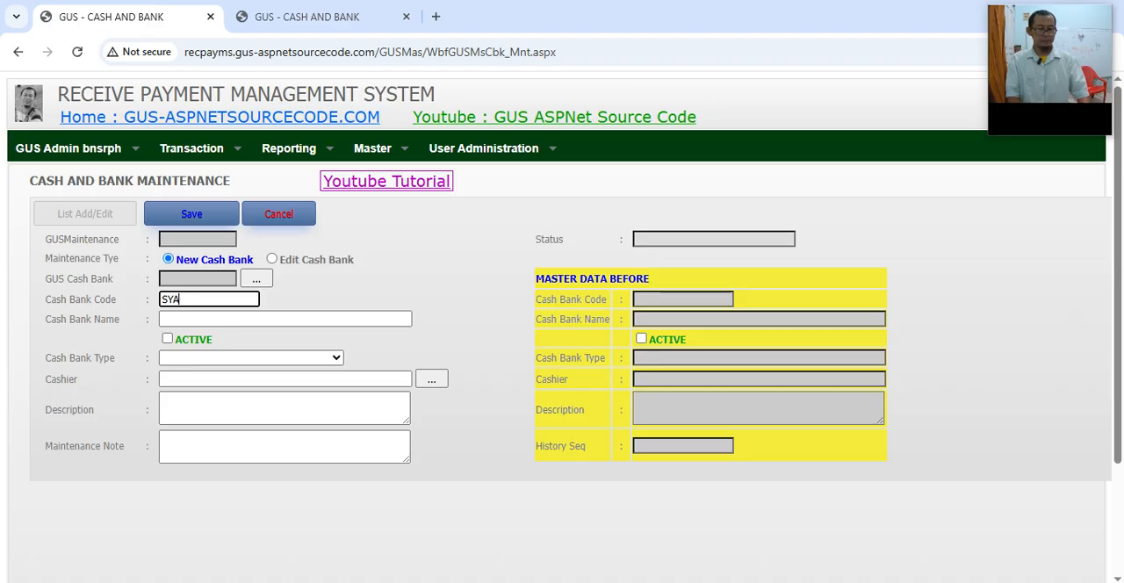
pyautogui.write('.074')
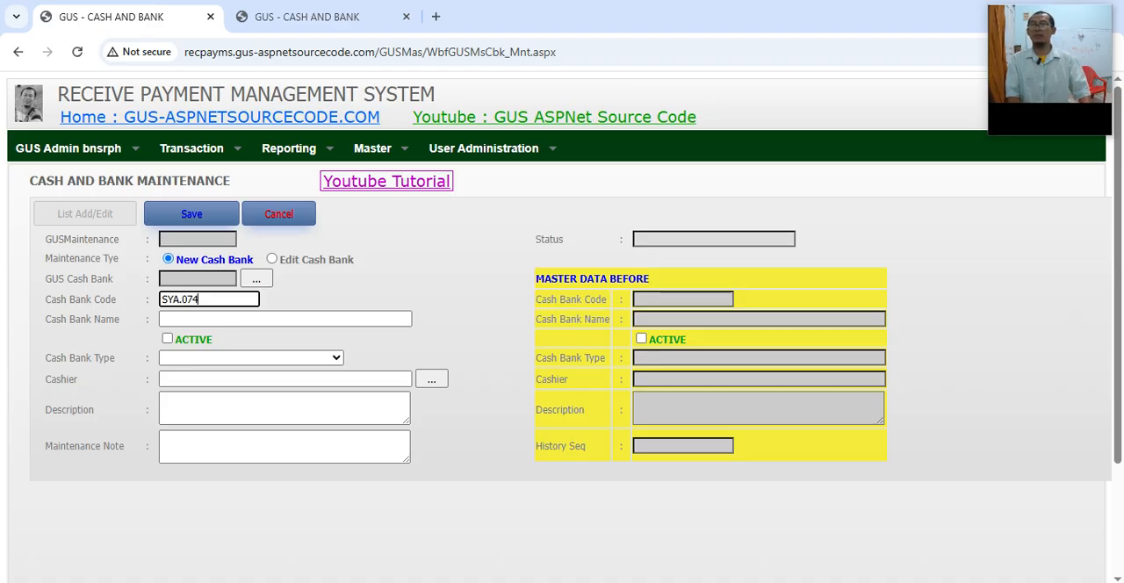
pyautogui.press('BackSpace')
pyautogui.write('07')
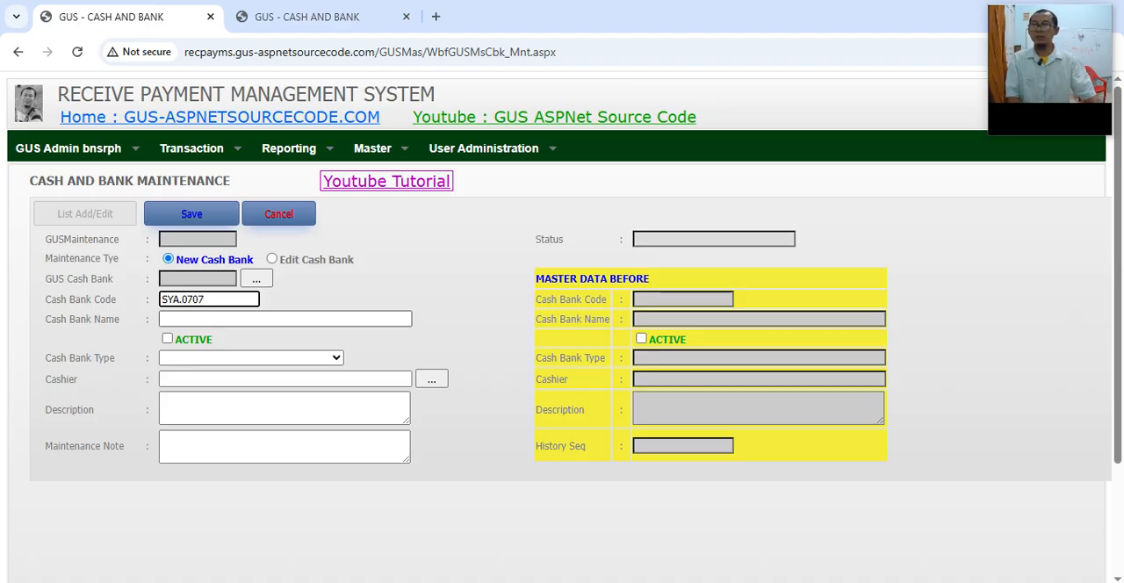
# Step: Enter the account holder's name and account number as the Cash Bank Name, and mark the Cash Bank as active
pyautogui.click(258, 318)
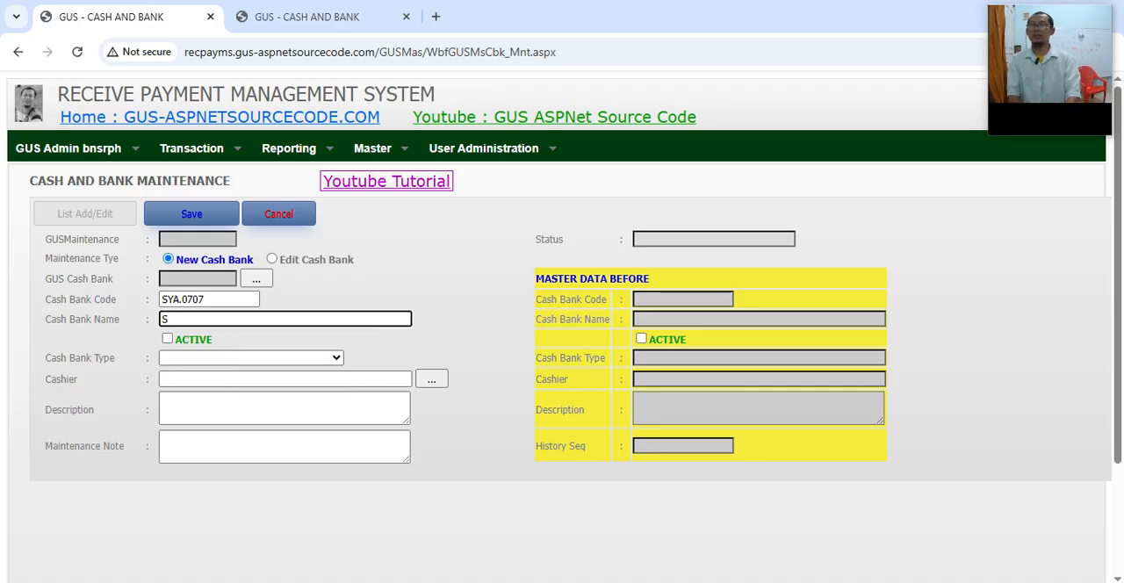
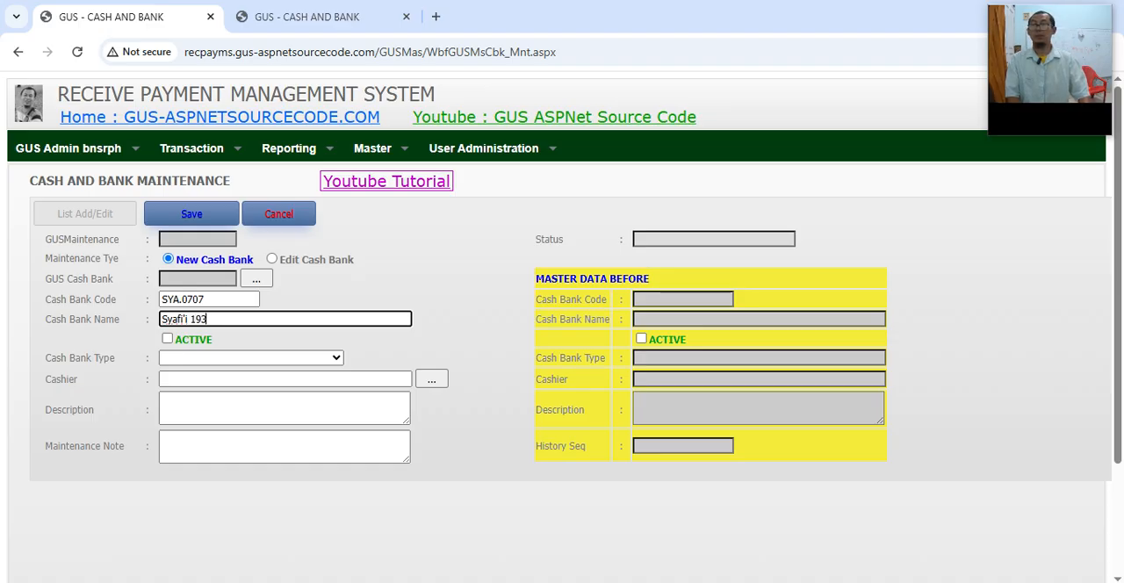
pyautogui.press('Tab')
# Step: Set the Cash Bank Type to BANK - Bank and choose the lower-listed Vice Director in the employee list as cashier
pyautogui.press('Tab')
pyautogui.hotkey('alt', 'Down')
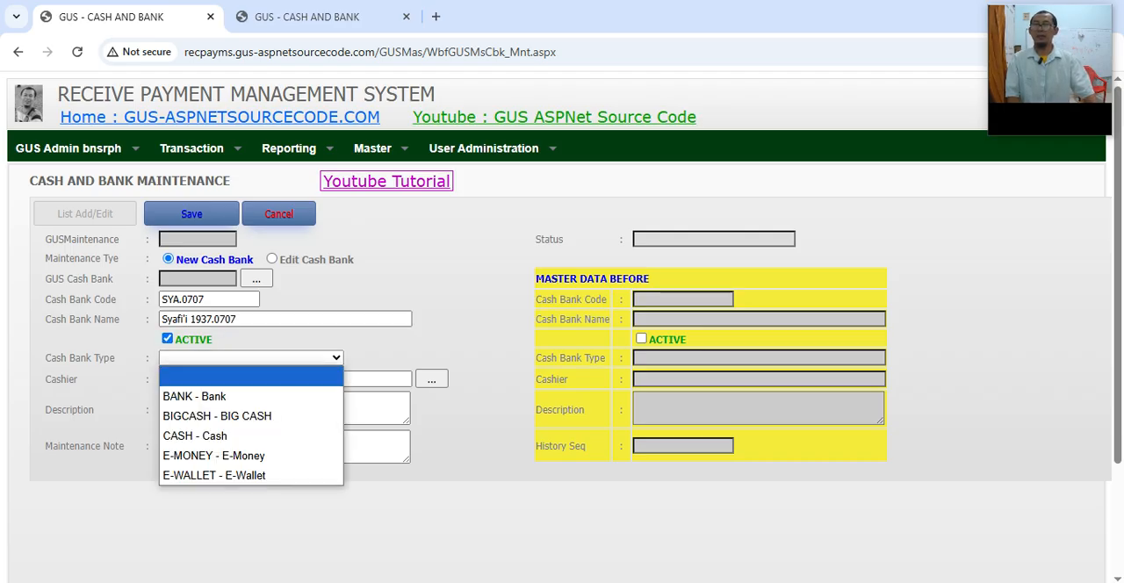
pyautogui.press('Down')
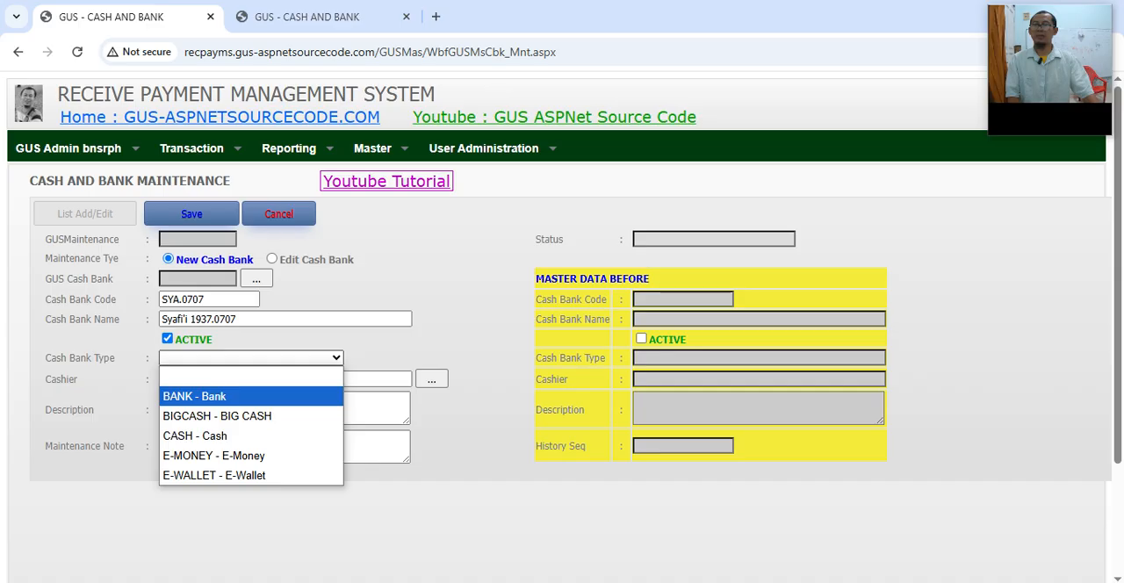
pyautogui.press('Return')
pyautogui.press('Tab')
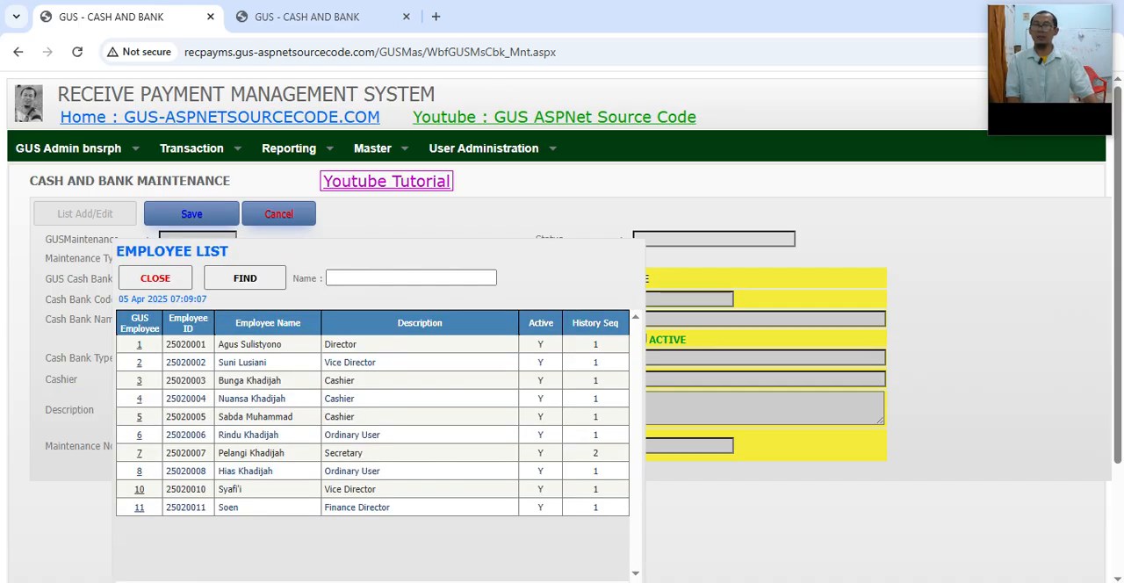
pyautogui.click(140, 489)
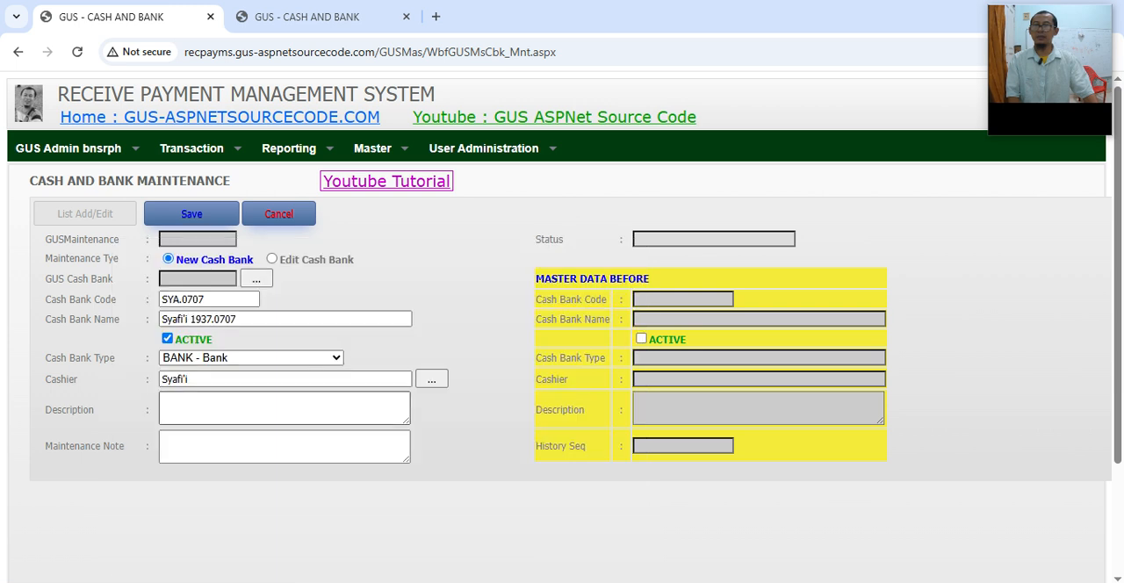
# Step: Enter "Bank for operational Head" as the Description of the new Cash Bank
pyautogui.click(283, 408)
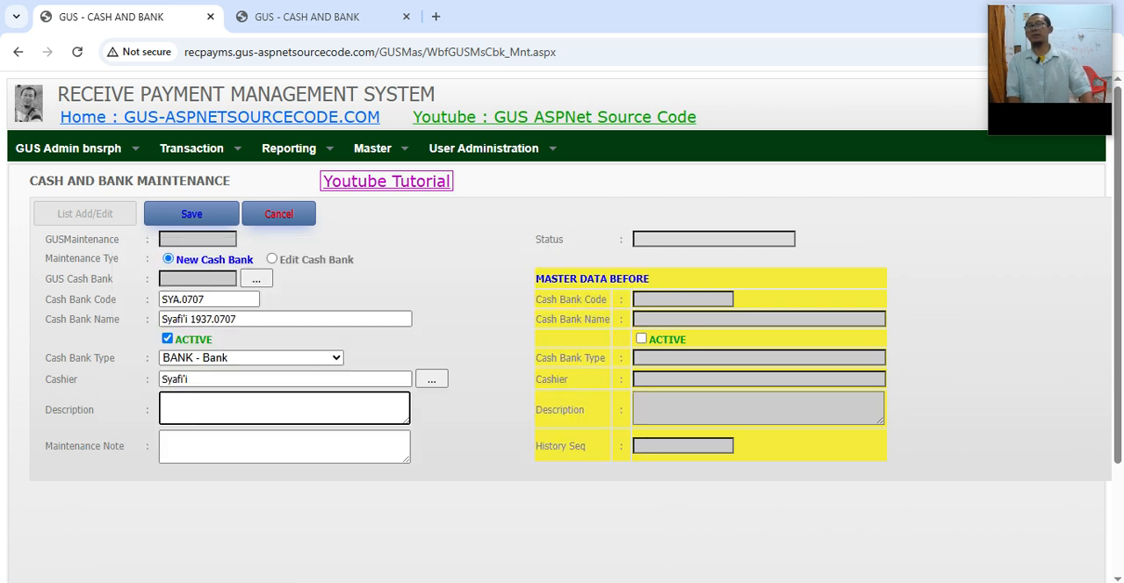
pyautogui.write('C')
pyautogui.press('BackSpace')
pyautogui.write('Bank for operational')
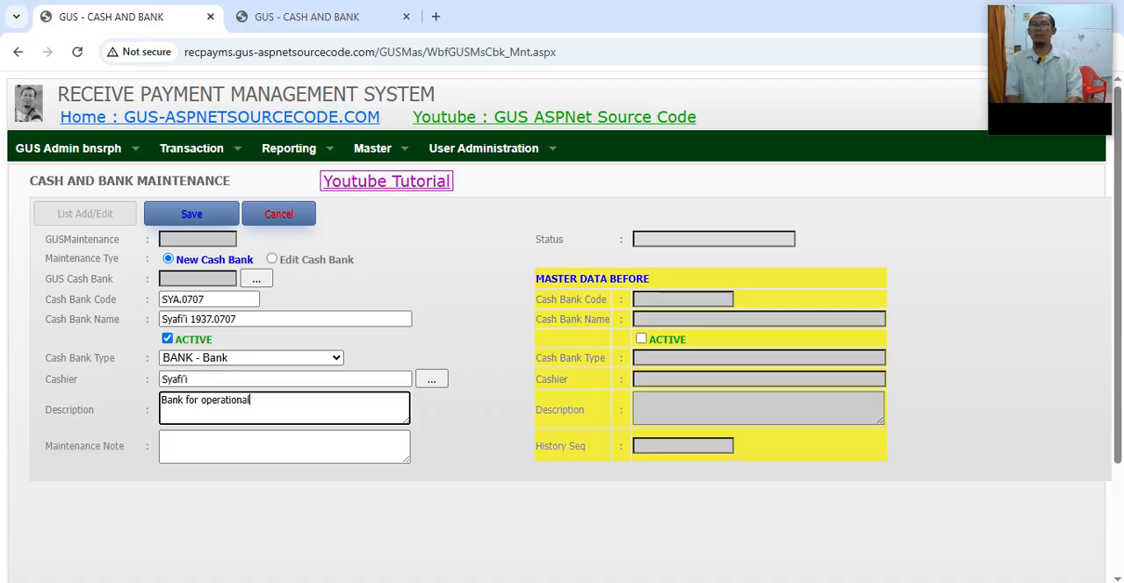
pyautogui.write(' co')
pyautogui.press('BackSpace')
pyautogui.press('BackSpace')
pyautogui.write('Head')
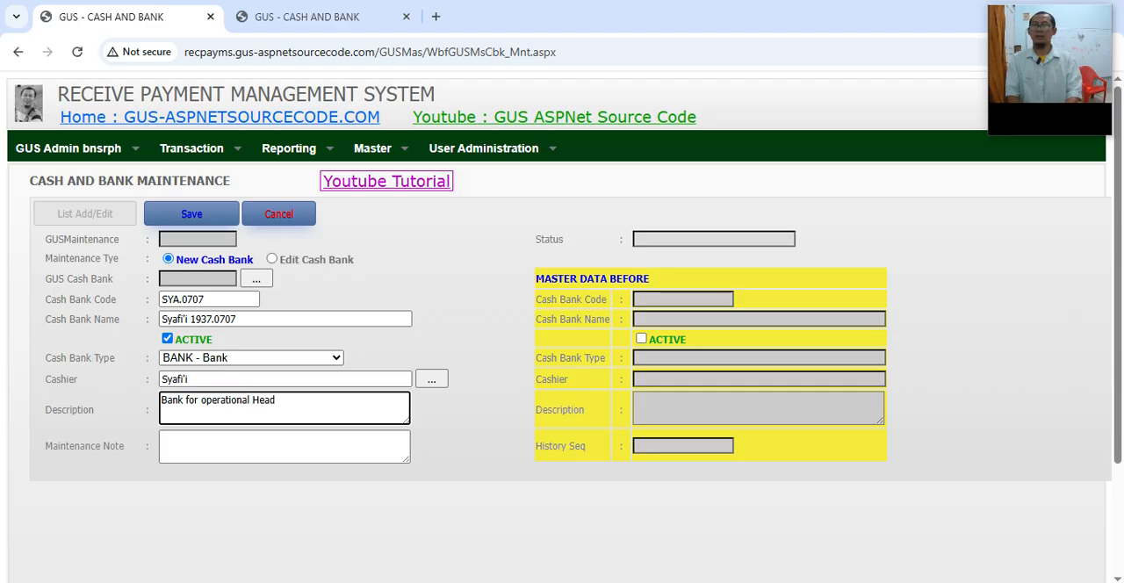
# Step: Reword the Description to "Bank for Head Office Operational"
pyautogui.hotkey('ctrl', 'shift', 'Left')
pyautogui.hotkey('ctrl', 'x')
pyautogui.press('Home')
pyautogui.hotkey('ctrl', 'Right')
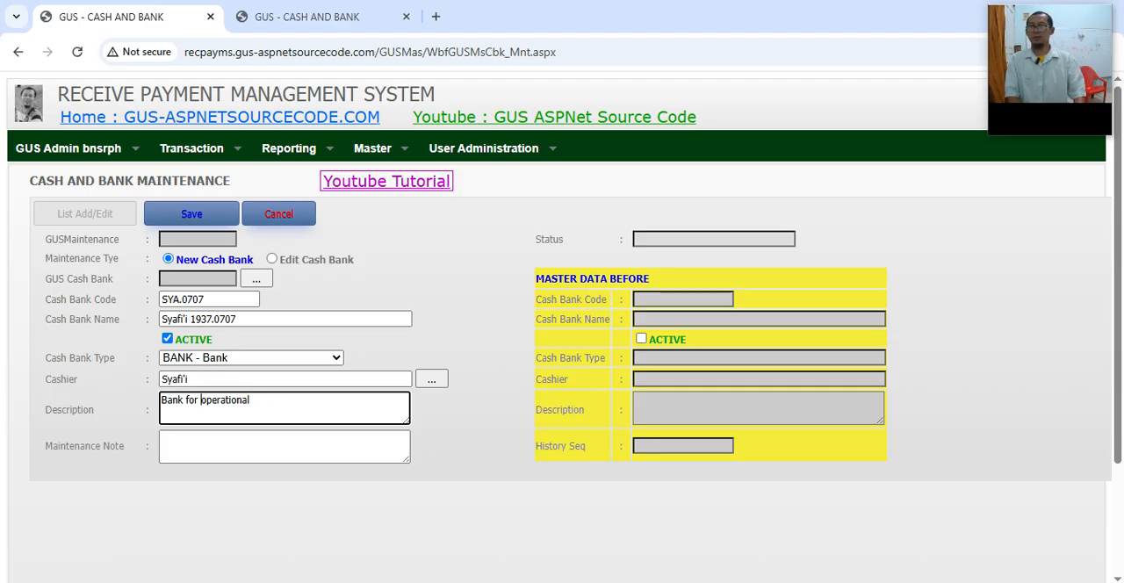
pyautogui.write('Head Offic')
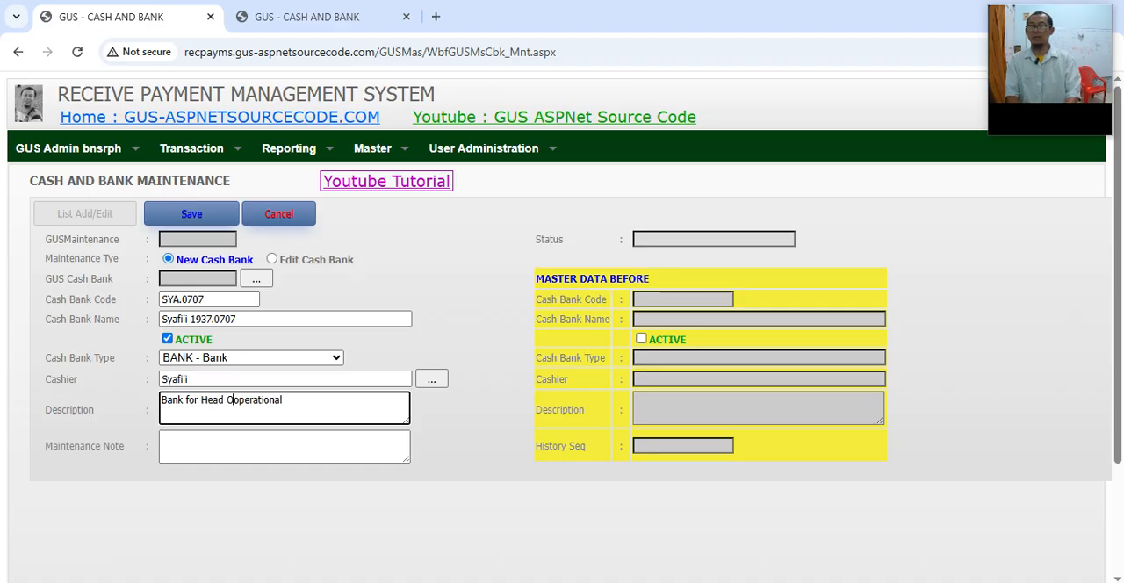
pyautogui.write('e')
pyautogui.press('Delete')
pyautogui.write('O')
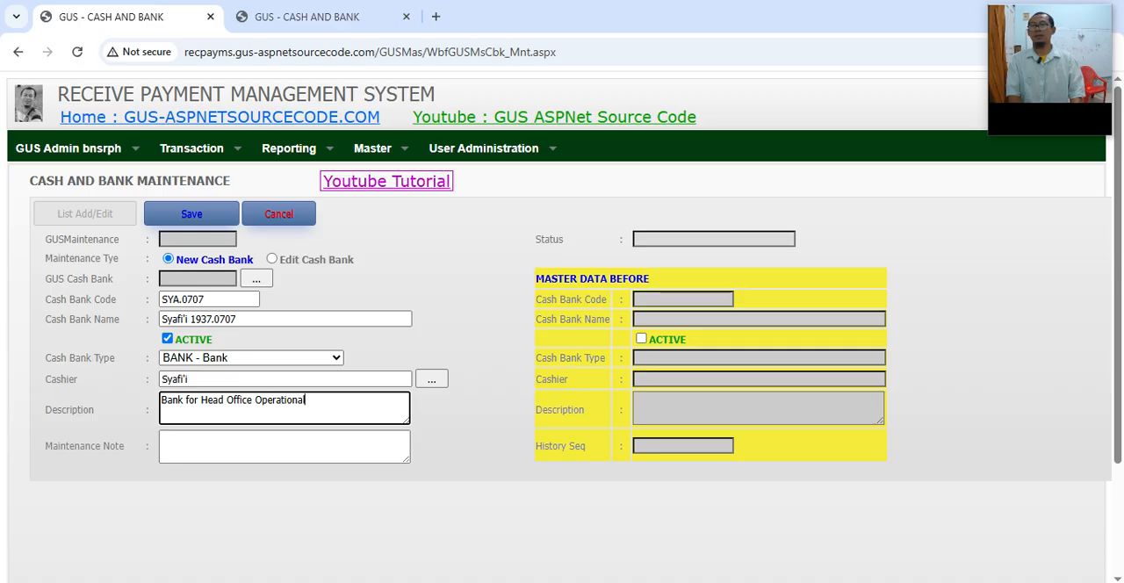
# Step: Shorten the Description of the new Cash Bank to "Bank for Head Office"
pyautogui.hotkey('ctrl', 'shift', 'Left')
pyautogui.hotkey('ctrl', 'shift', 'Left')
pyautogui.hotkey('ctrl', 'shift', 'Right')
pyautogui.hotkey('shift', 'Left')
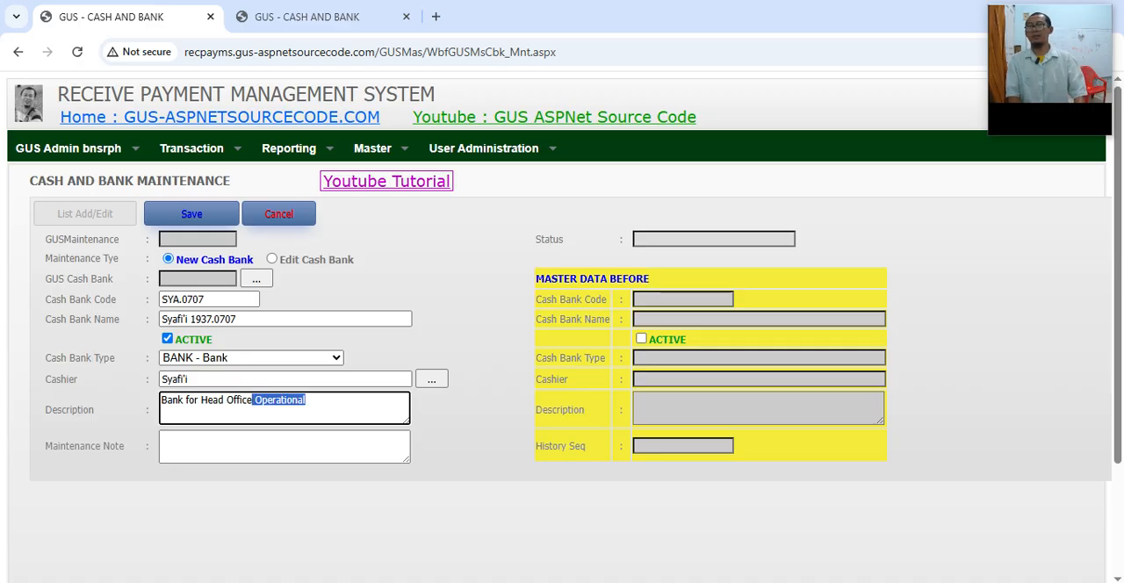
pyautogui.press('Delete')
pyautogui.press('Tab')
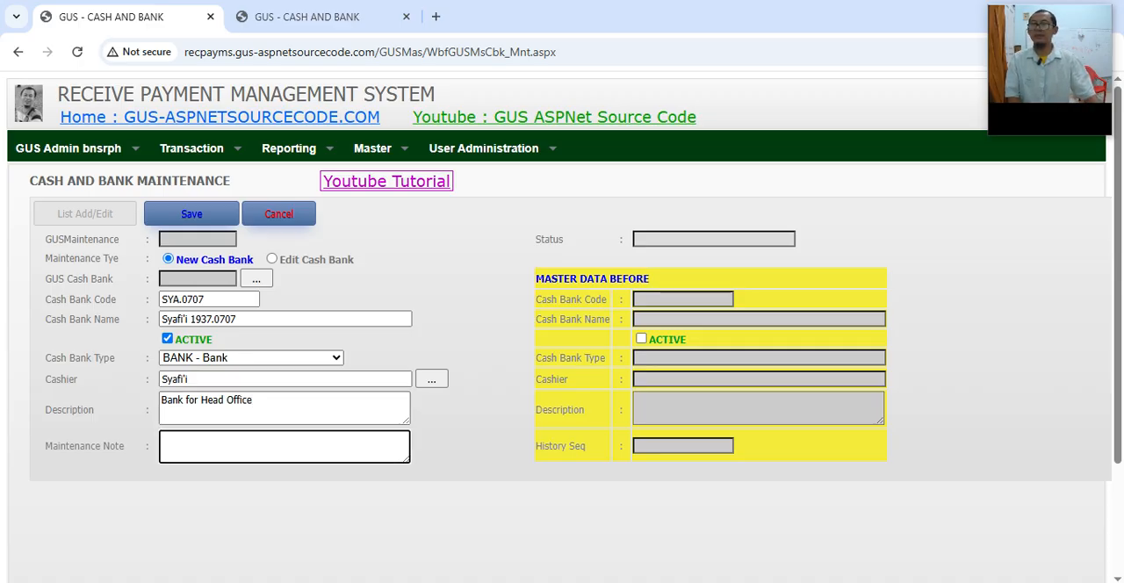
# Step: Enter "New Data" as the Maintenance Note and save the new Cash Bank maintenance record
pyautogui.write('S')
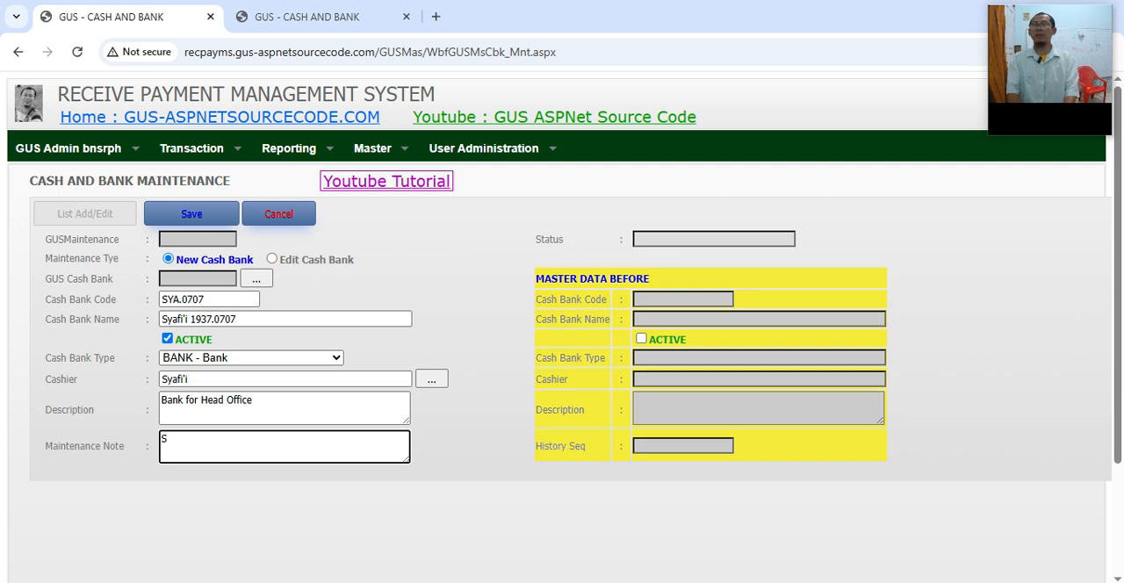
pyautogui.press('BackSpace')
pyautogui.write('New Daa')
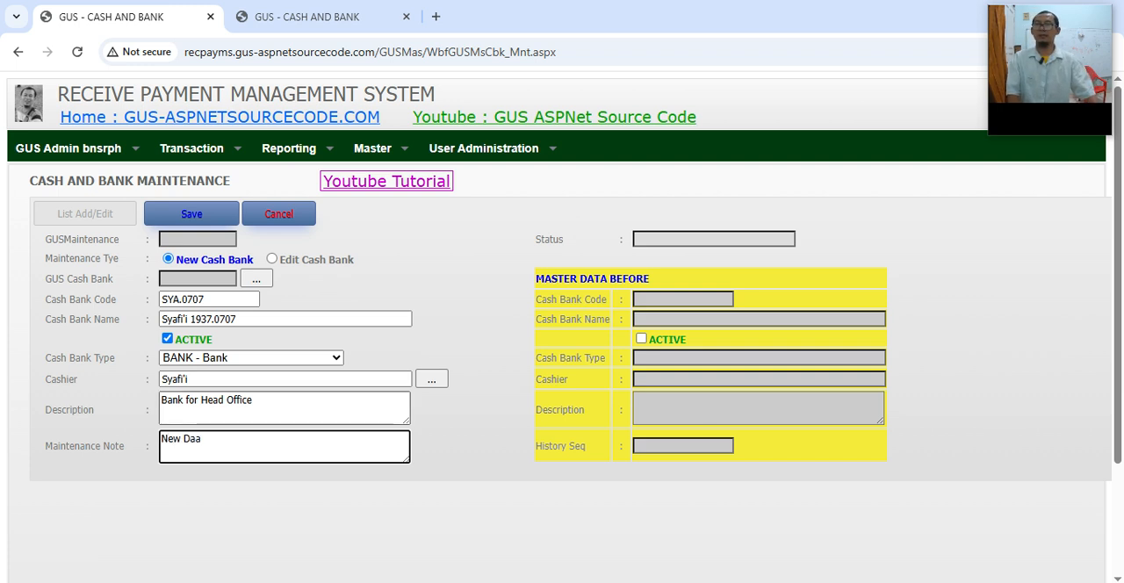
pyautogui.press('BackSpace')
pyautogui.write('ta')
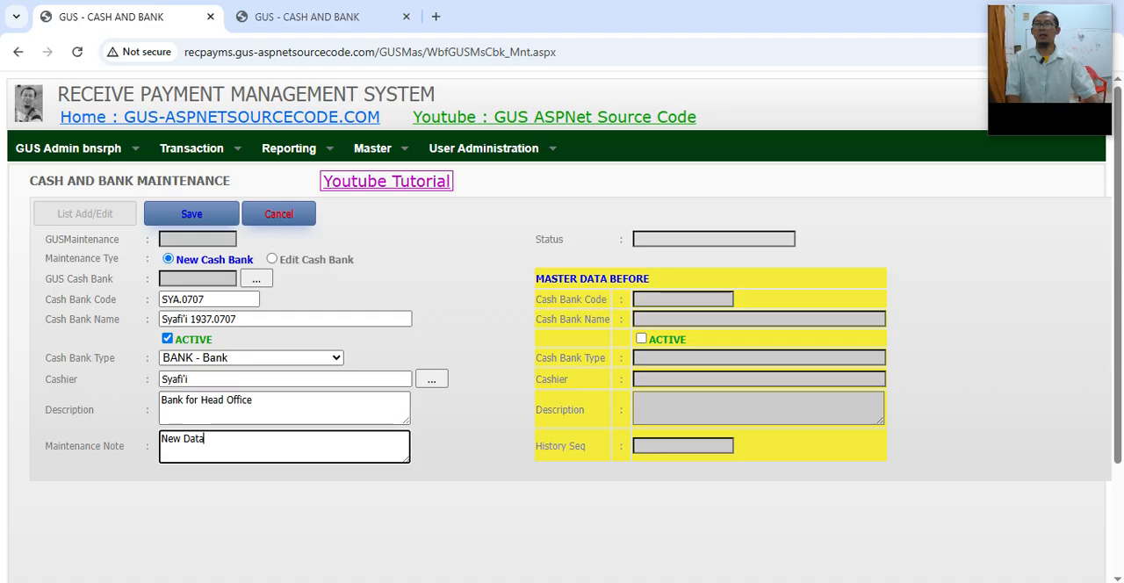
pyautogui.click(191, 213)
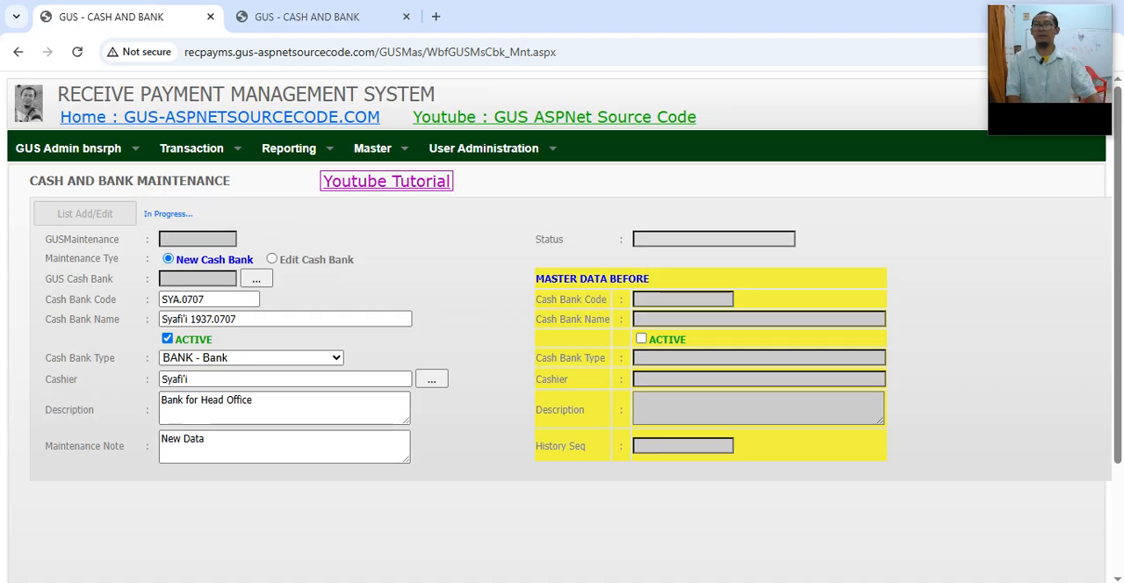
# Step: Search the Cash and Bank master for "sya", and check the Status of the saved maintenance record
pyautogui.click(307, 16)
pyautogui.click(191, 214)
pyautogui.click(210, 240)
pyautogui.write('sya')
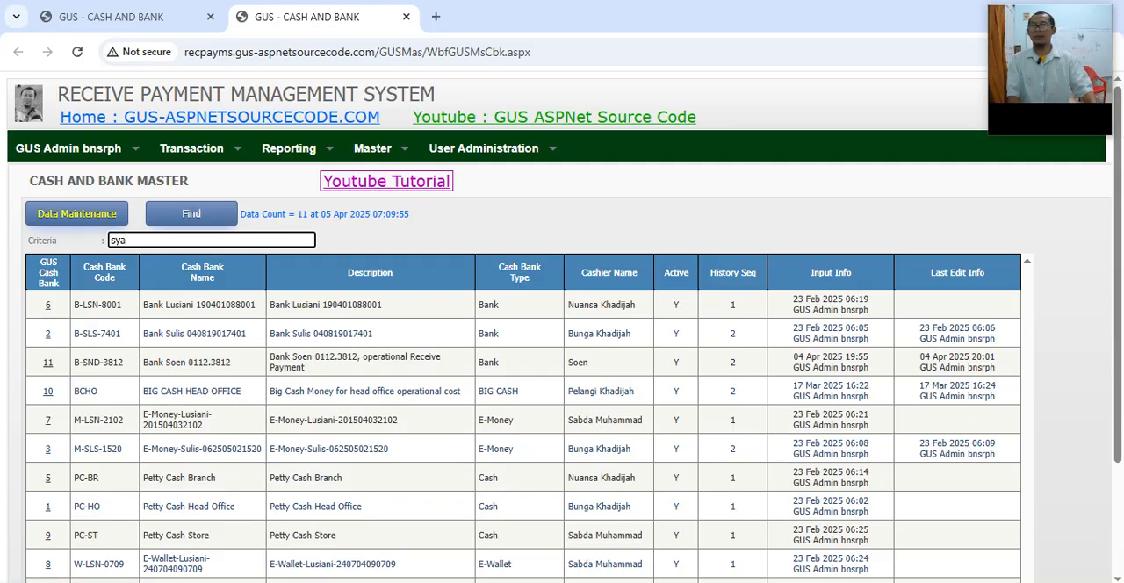
pyautogui.click(191, 213)
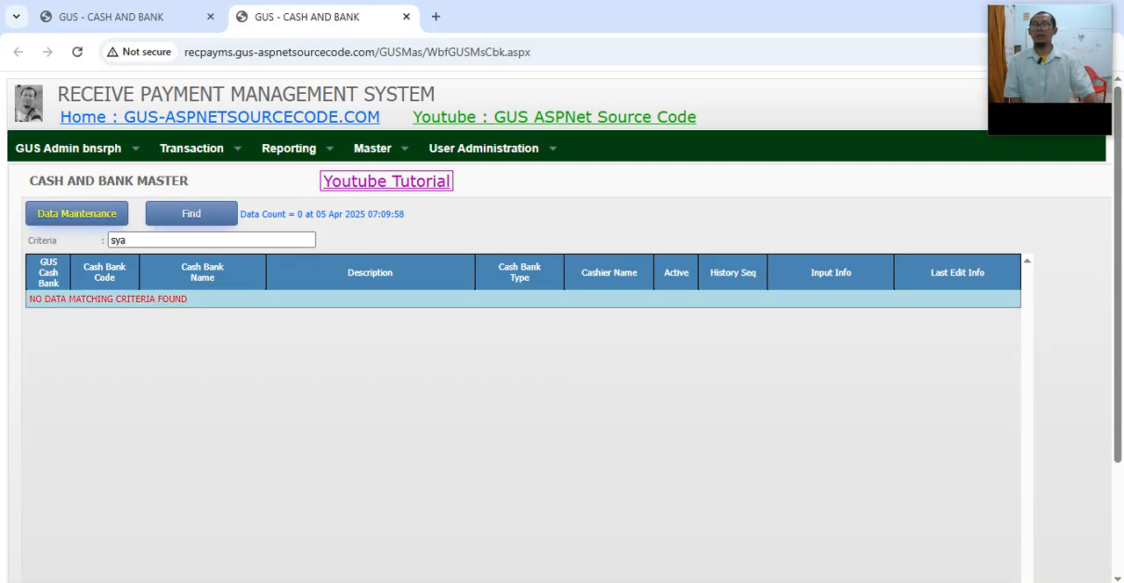
pyautogui.moveTo(189, 300); pyautogui.dragTo(60, 299)
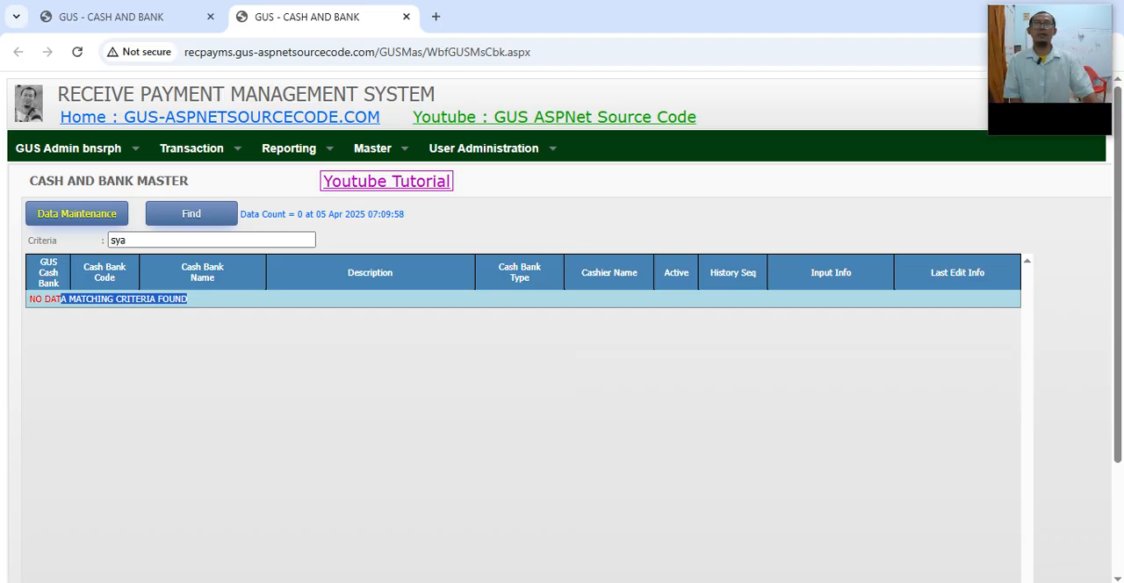
pyautogui.doubleClick(119, 239)
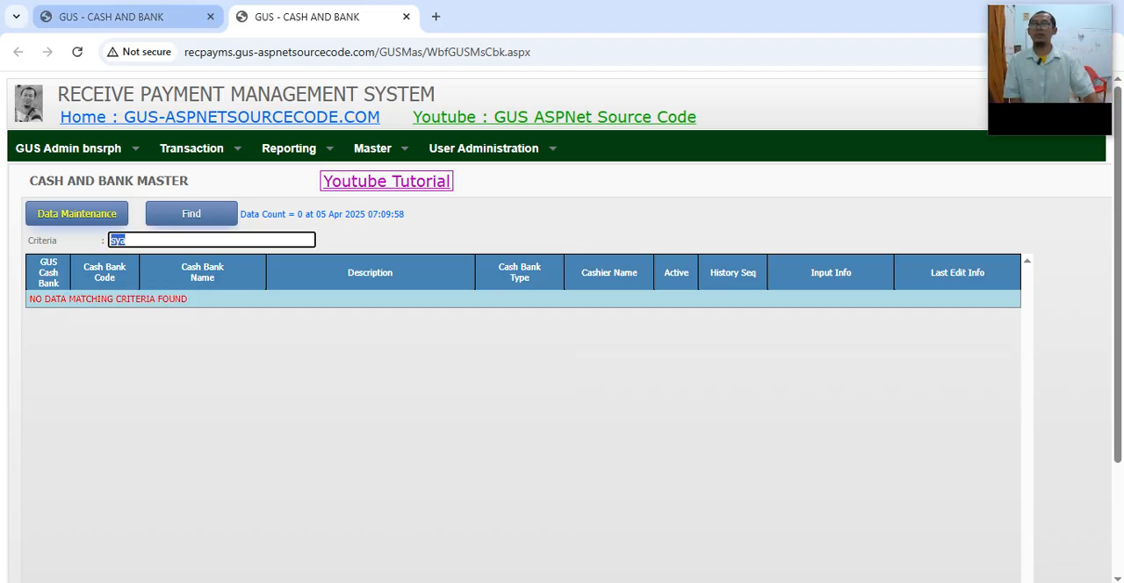
pyautogui.click(111, 17)
pyautogui.moveTo(700, 239); pyautogui.dragTo(634, 239)
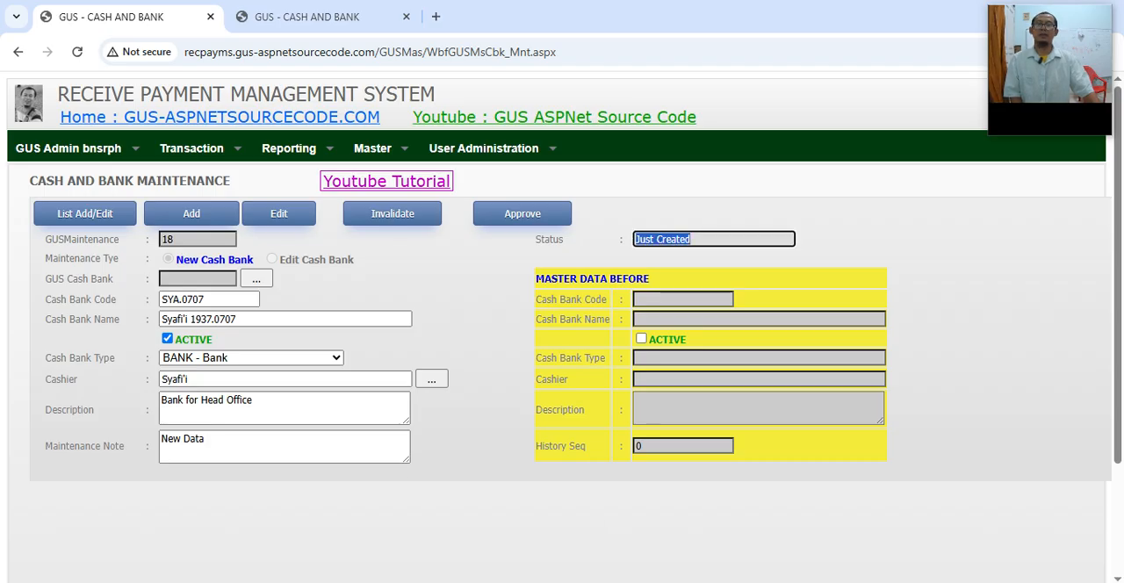
# Step: Switch to the OpenOffice Impress user manual and examine Process Save and Employee Master in the Cash Bank data flow diagram on slide 9
pyautogui.click(502, 579)
pyautogui.scroll(-5, 104, 351)
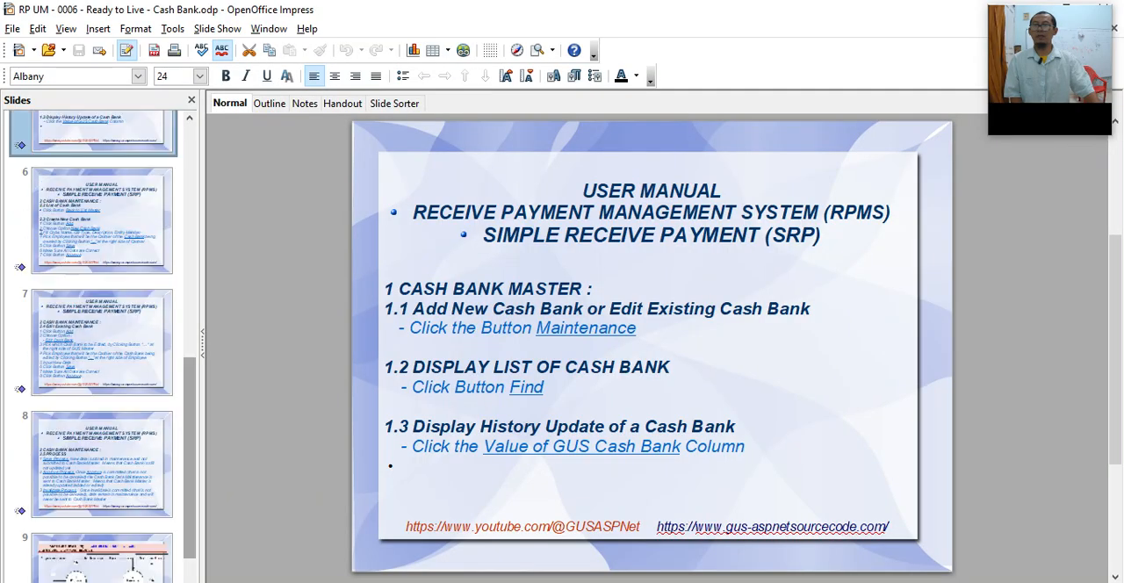
pyautogui.click(104, 559)
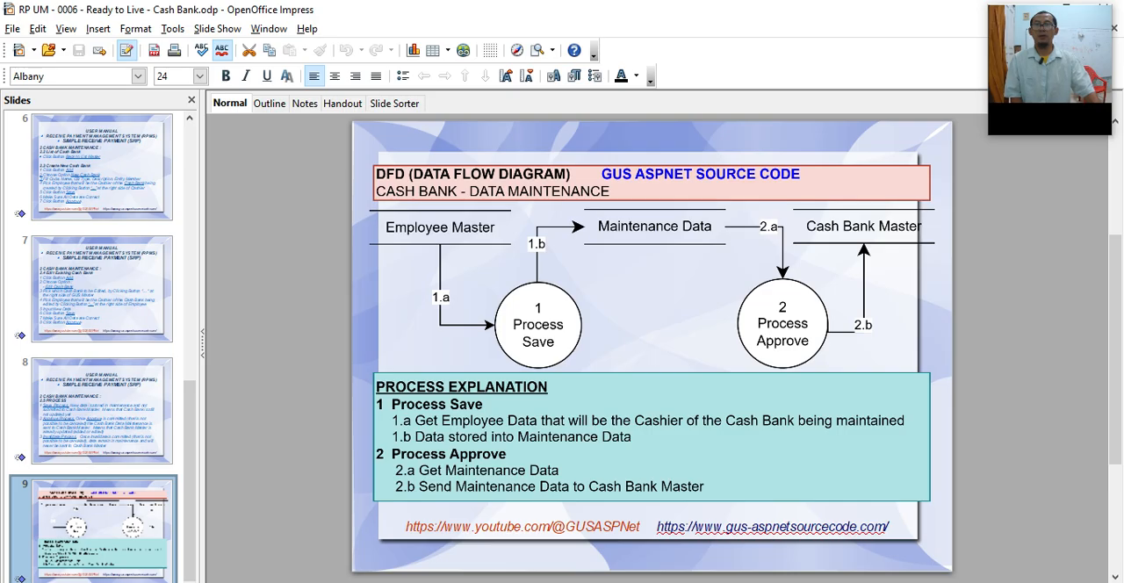
pyautogui.click(538, 325)
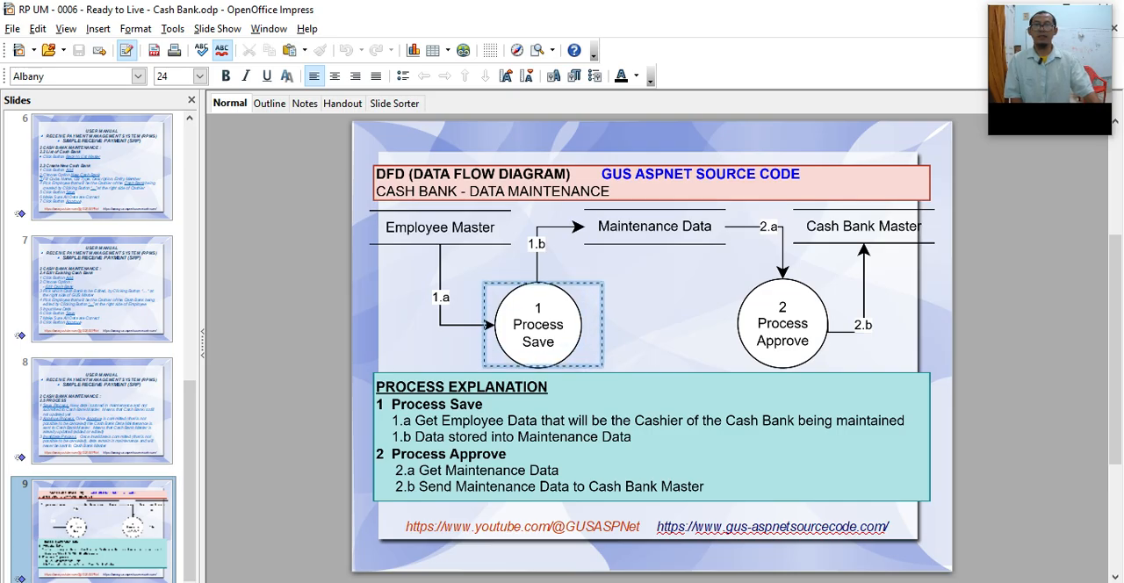
pyautogui.click(650, 316)
pyautogui.moveTo(384, 203); pyautogui.dragTo(511, 250)
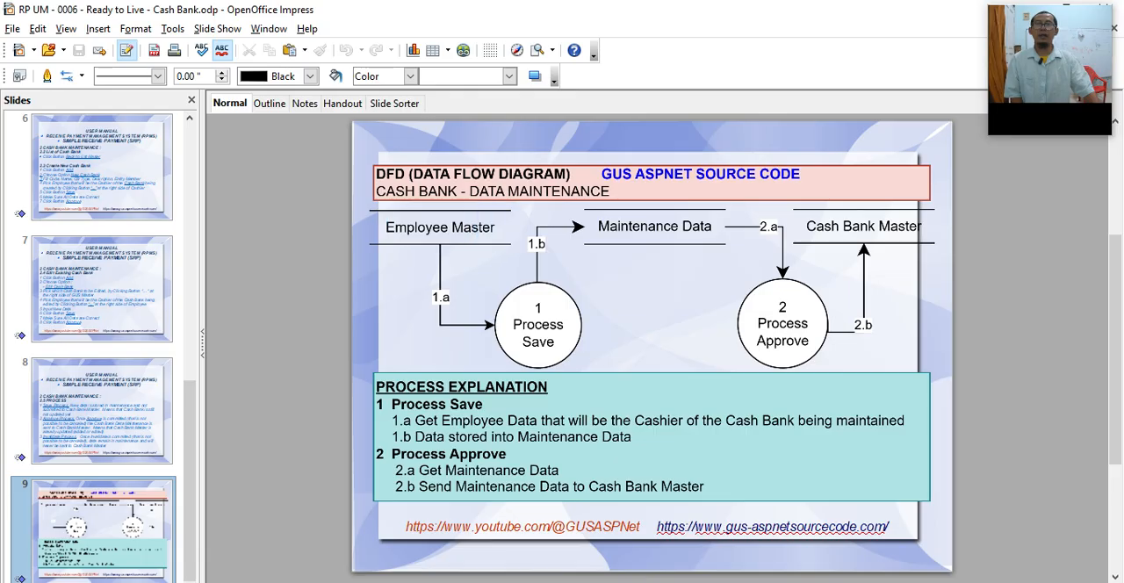
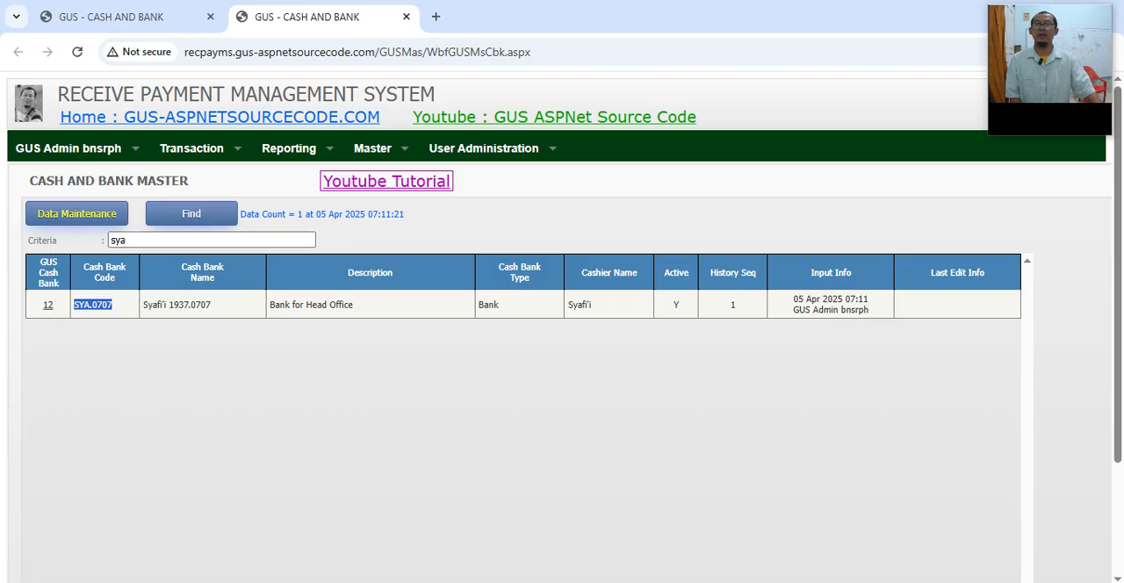
# Step: Switch to the OpenOffice Impress user manual and examine the Unique Key 1 rule for Cash Bank Code on slide 3
pyautogui.hotkey('alt', 'Tab')
pyautogui.click(101, 167)
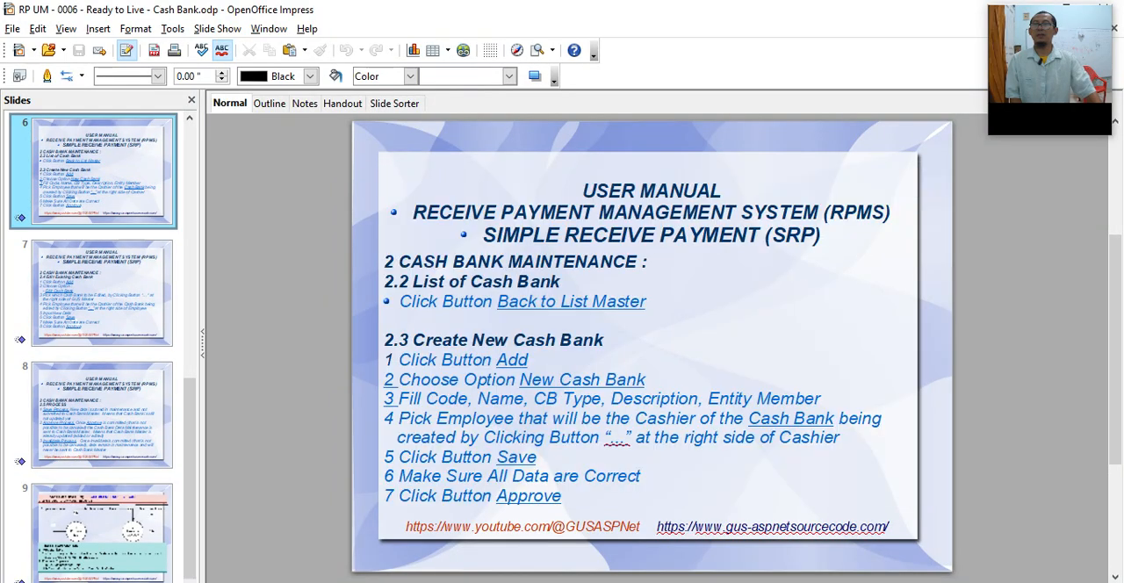
pyautogui.click(98, 347)
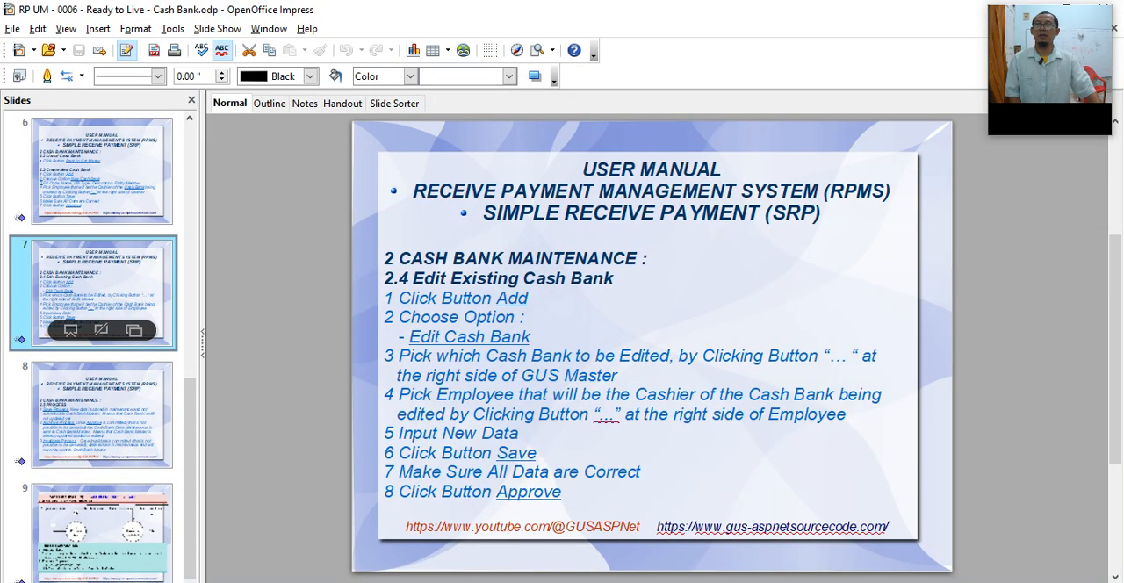
pyautogui.scroll(5, 96, 351)
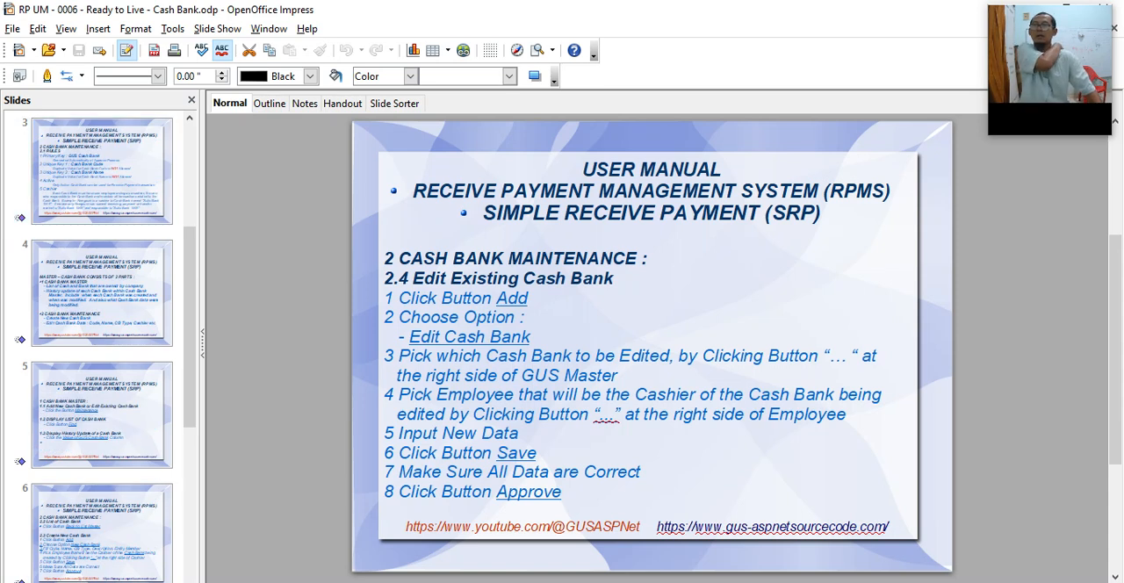
pyautogui.click(101, 175)
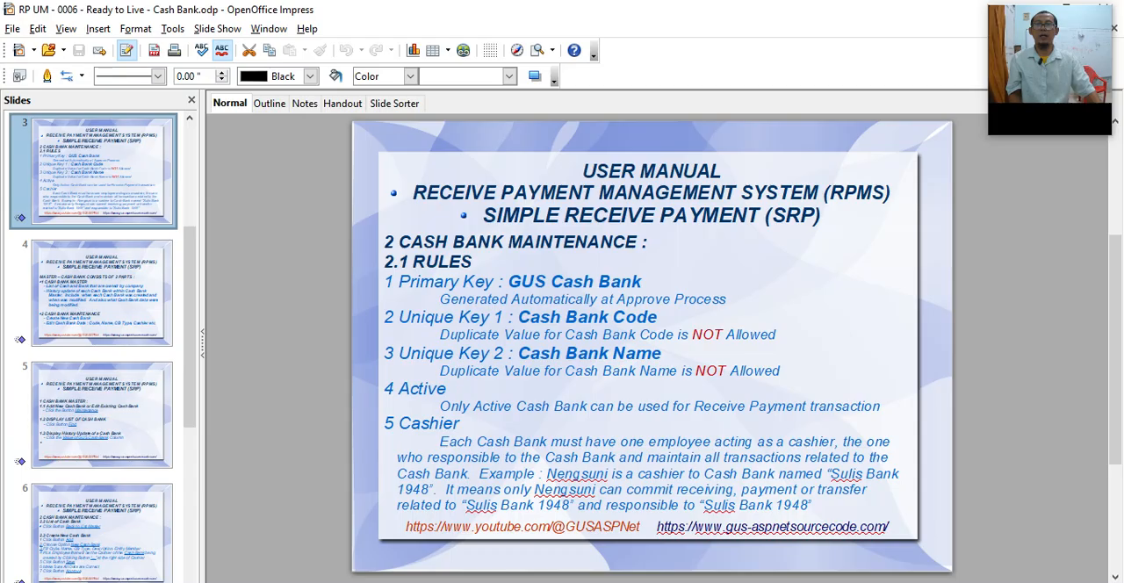
pyautogui.moveTo(400, 317); pyautogui.dragTo(656, 317)
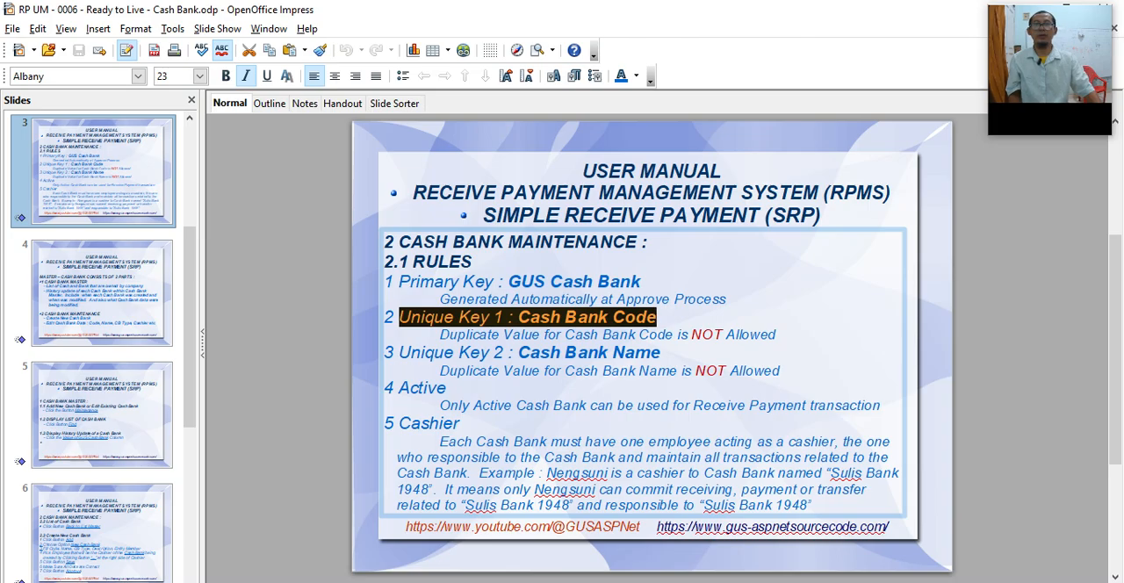
pyautogui.click(635, 334)
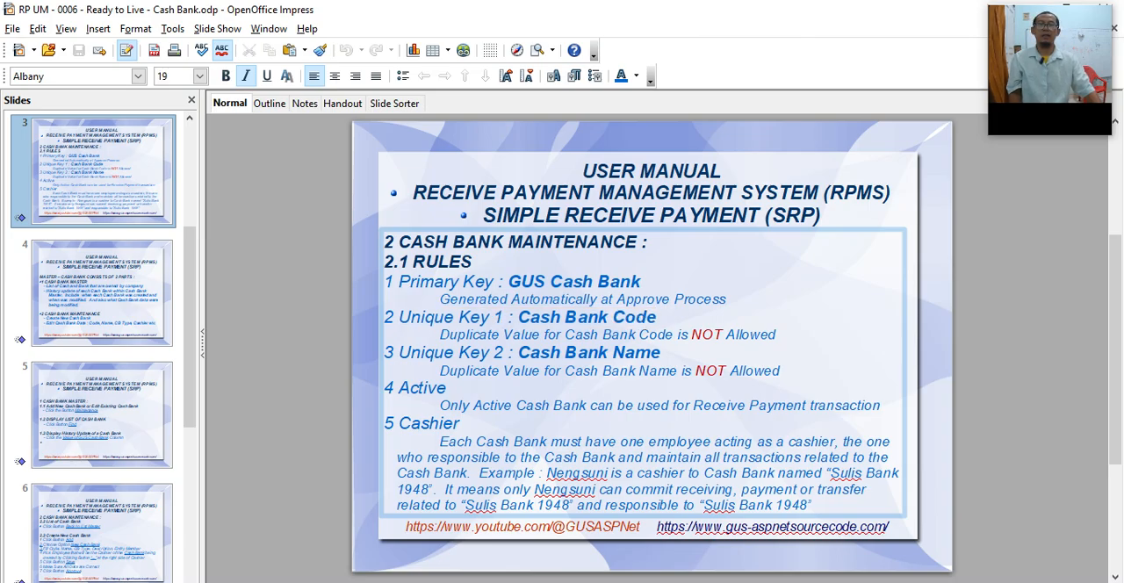
# Step: Switch back to the browser, add a new Cash Bank maintenance record, and fill its Cash Bank Code with SYA.0707 copied from the master list
pyautogui.moveTo(581, 582)
pyautogui.click(581, 540)
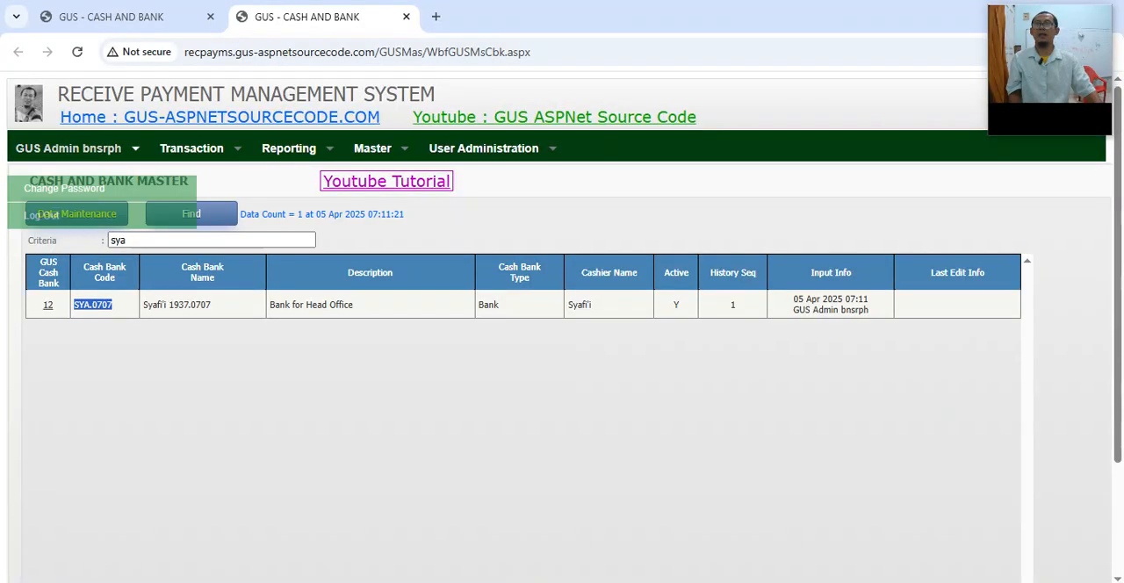
pyautogui.click(112, 17)
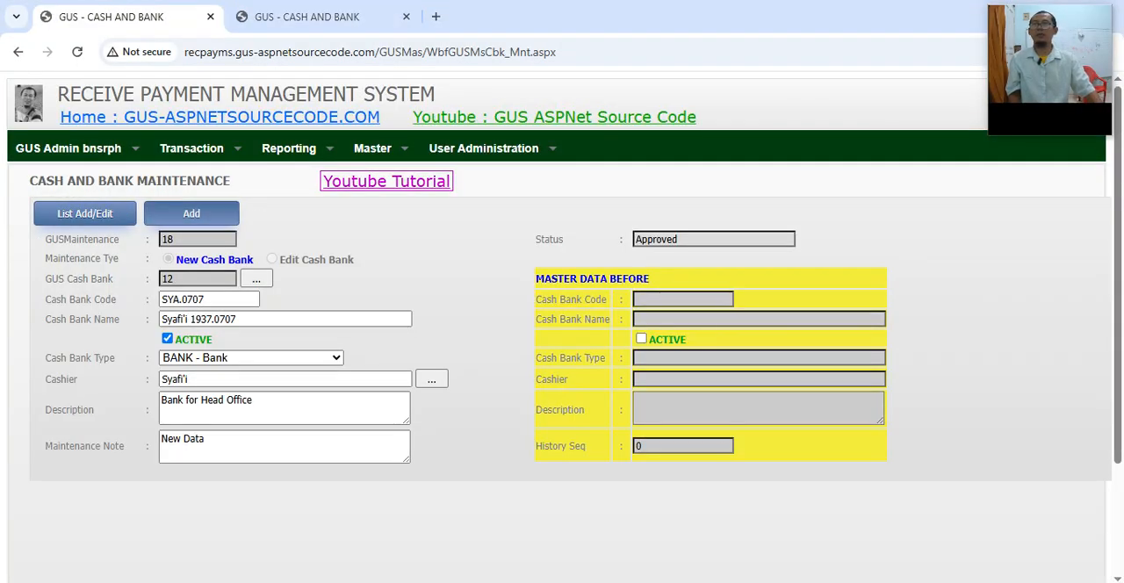
pyautogui.click(191, 214)
pyautogui.click(307, 16)
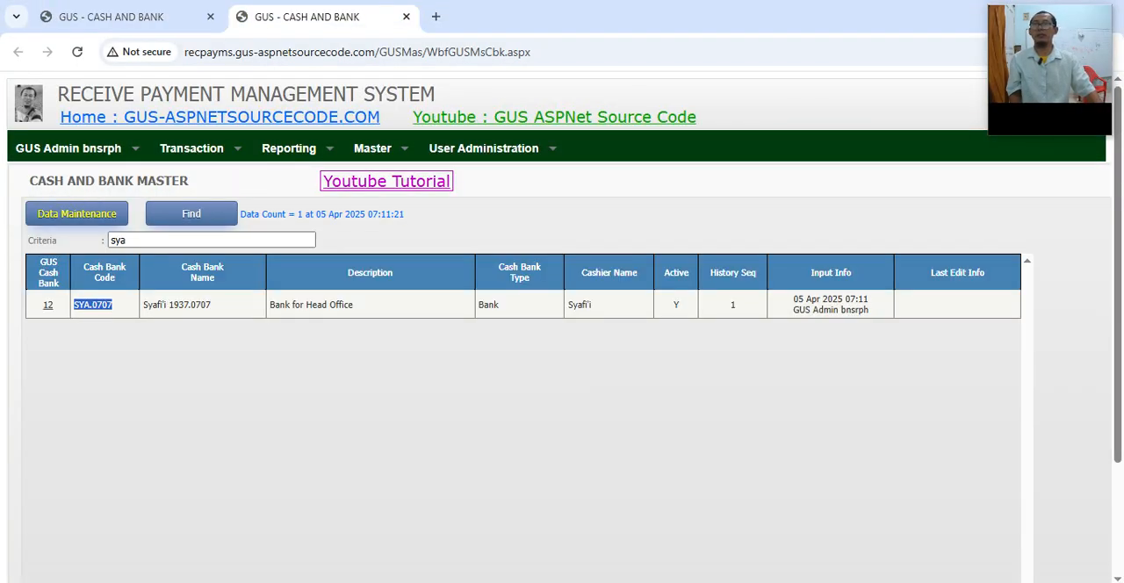
pyautogui.moveTo(114, 304); pyautogui.dragTo(73, 304)
pyautogui.hotkey('ctrl', 'c')
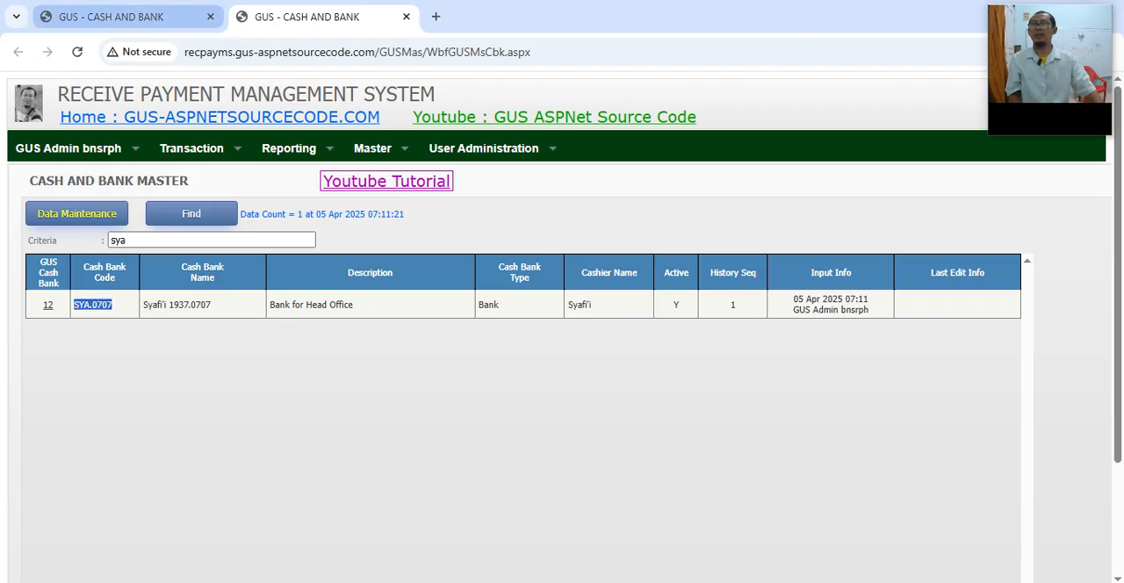
pyautogui.click(123, 17)
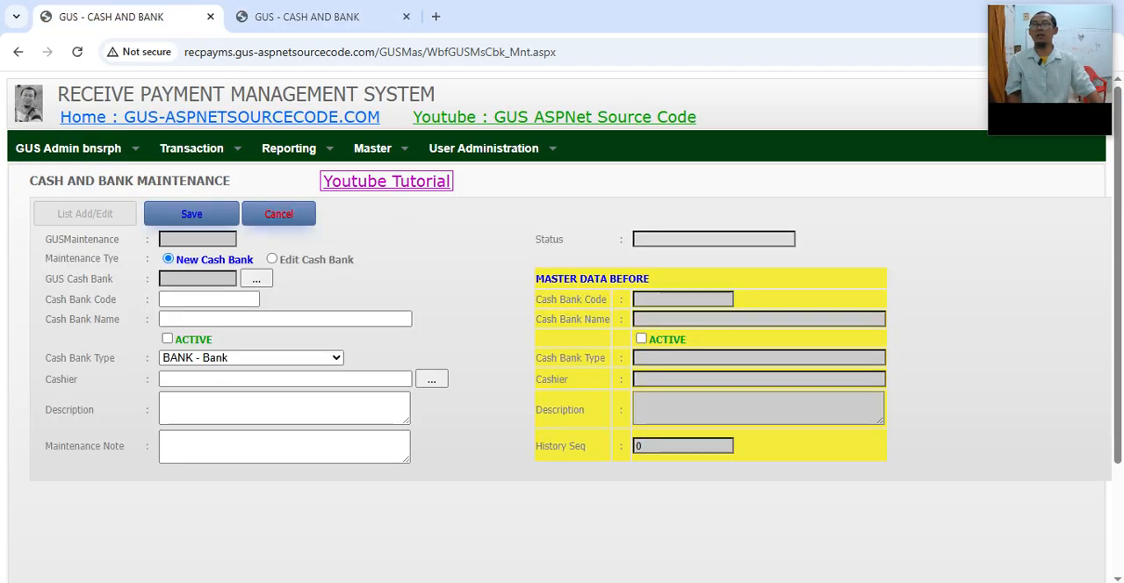
pyautogui.click(208, 300)
pyautogui.hotkey('ctrl', 'v')
# Step: Enter "SWA 0707" as the Cash Bank Name, reusing the code's number, and mark the new Cash Bank as active
pyautogui.click(221, 318)
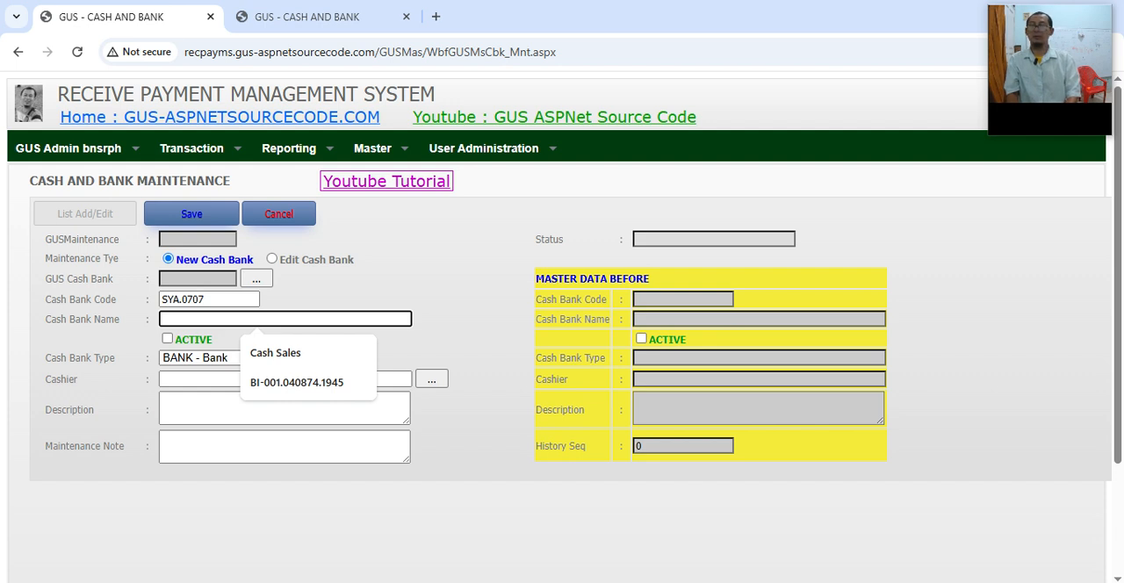
pyautogui.press('Escape')
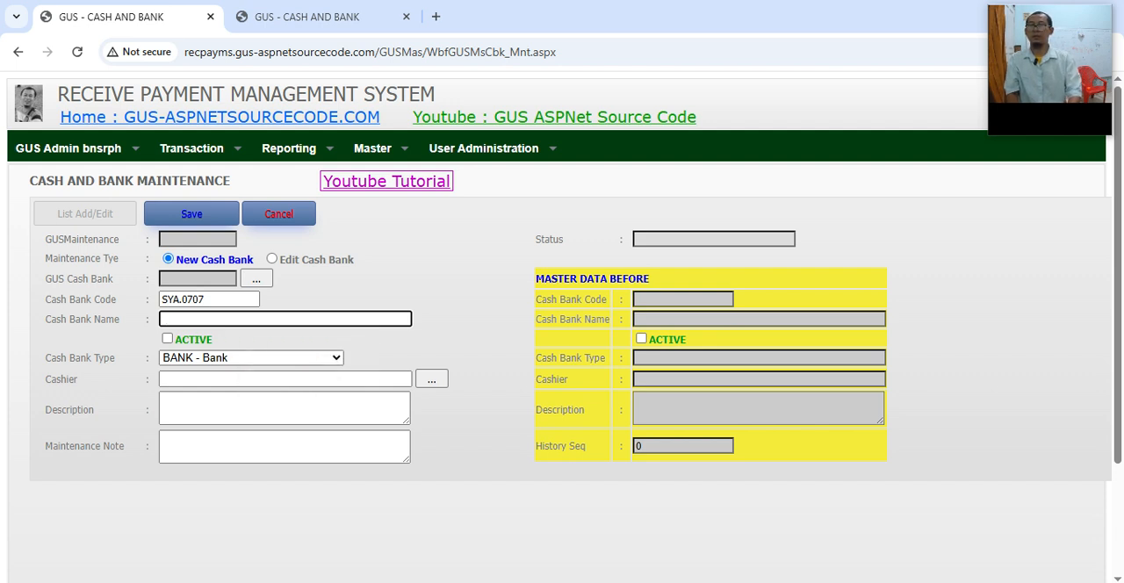
pyautogui.write('SWA')
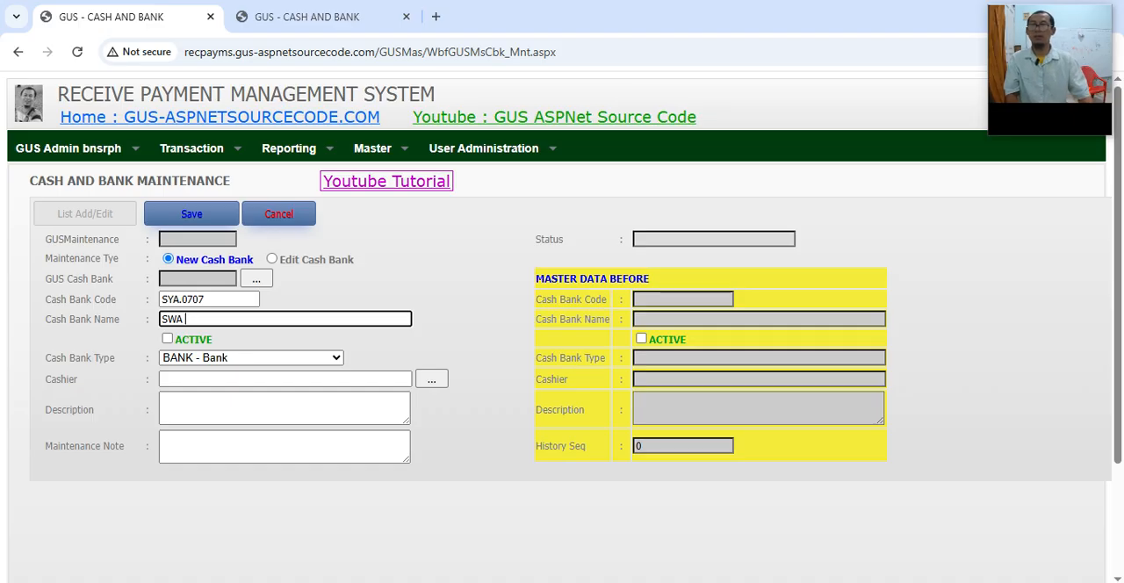
pyautogui.doubleClick(193, 299)
pyautogui.hotkey('ctrl', 'c')
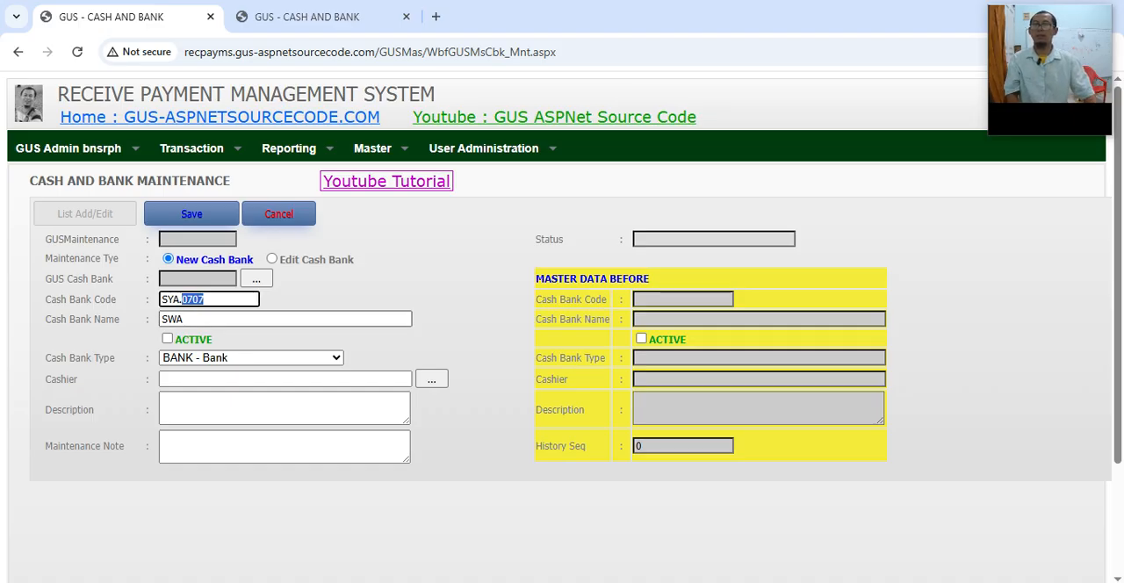
pyautogui.click(203, 318)
pyautogui.hotkey('ctrl', 'v')
pyautogui.press('Tab')
pyautogui.press('space')
pyautogui.press('Tab')
pyautogui.press('Tab')
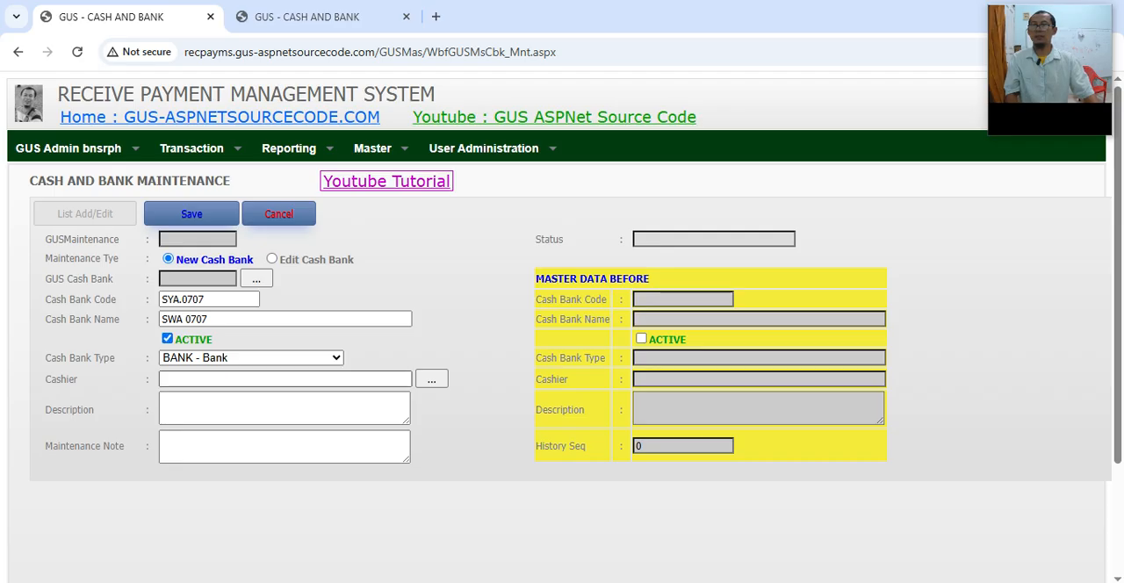
# Step: Assign the second Vice Director in the employee list as Cashier, and enter "TEST" as both Description and Maintenance Note
pyautogui.click(431, 380)
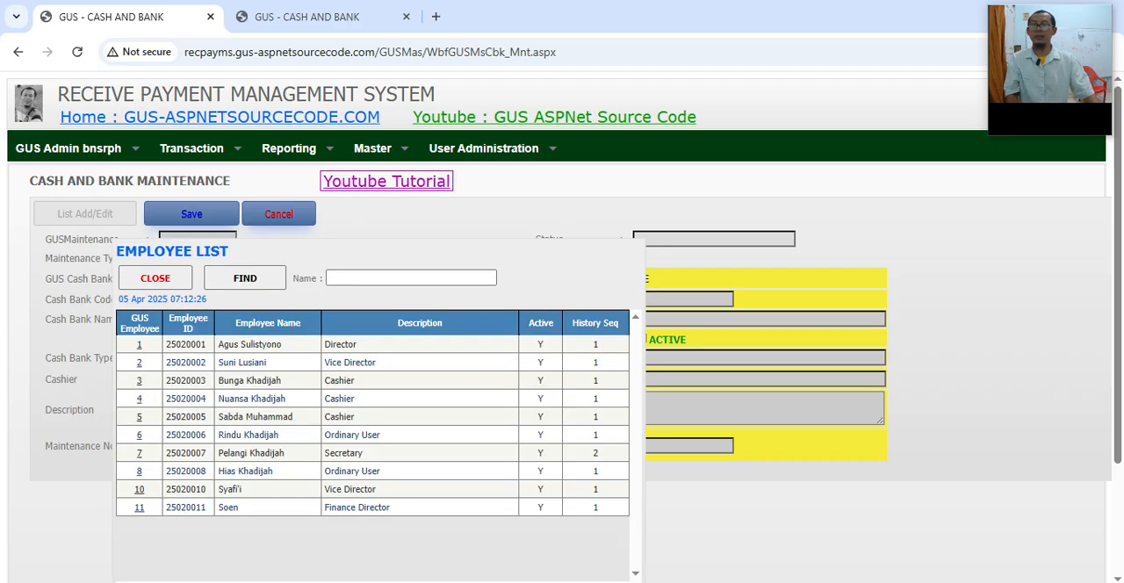
pyautogui.click(139, 489)
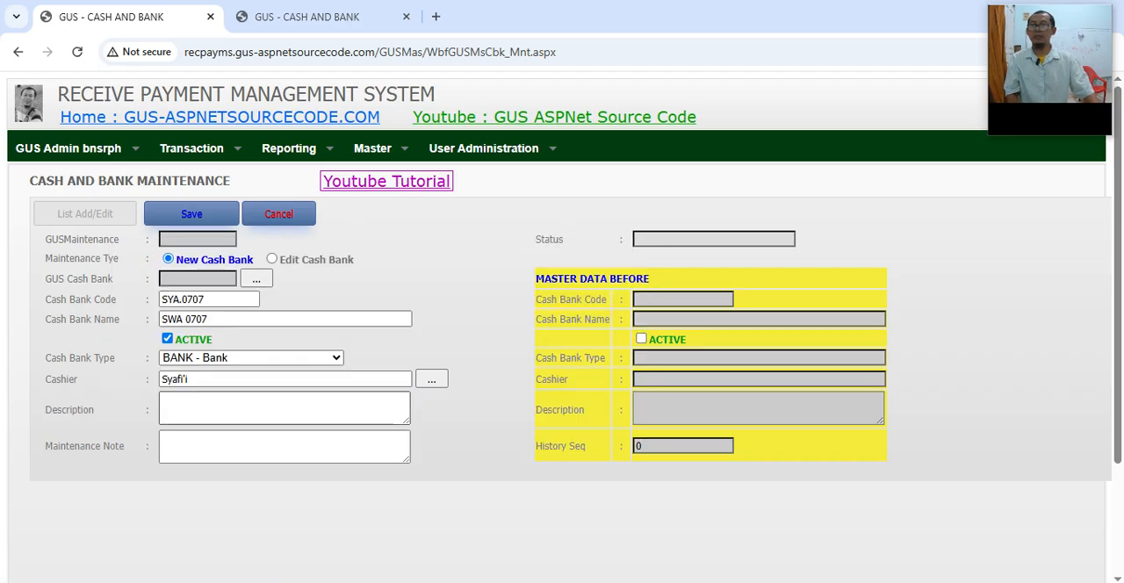
pyautogui.write('fa')
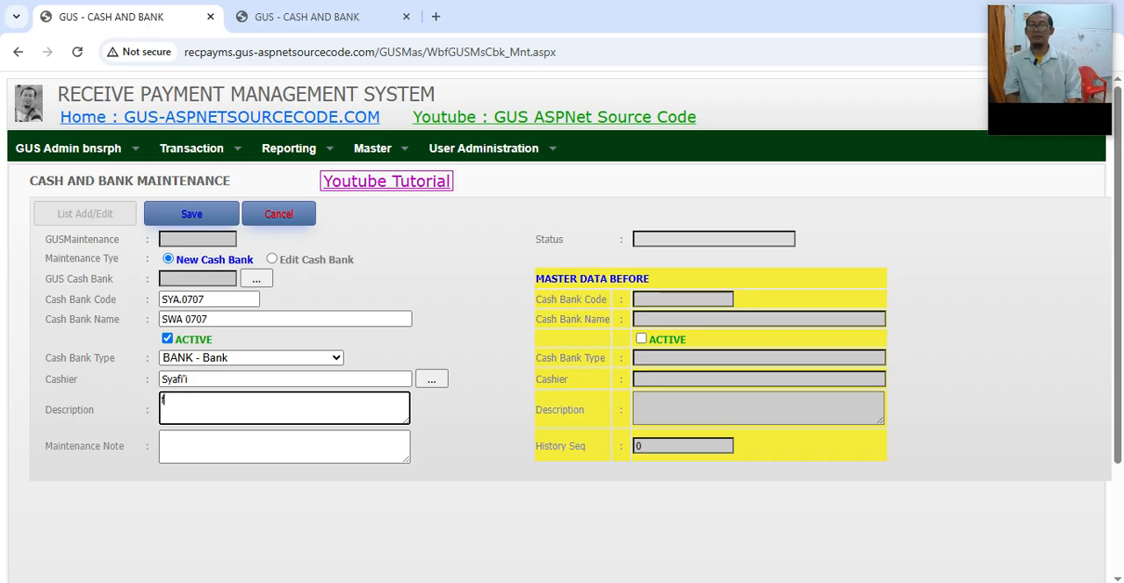
pyautogui.press('BackSpace')
pyautogui.press('BackSpace')
pyautogui.write('TEST')
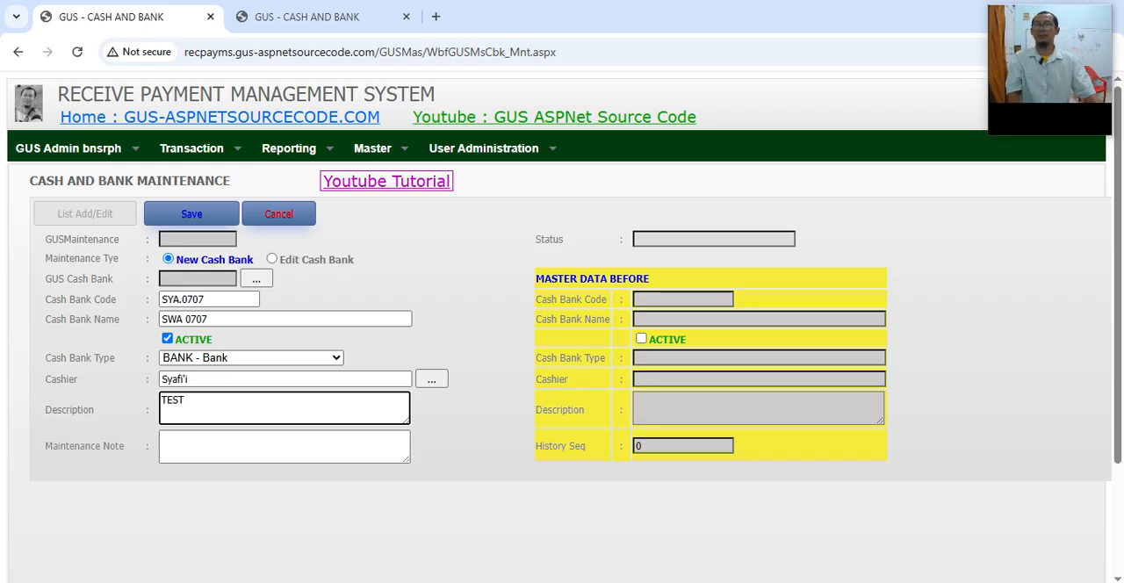
pyautogui.click(284, 446)
pyautogui.write('TEST')
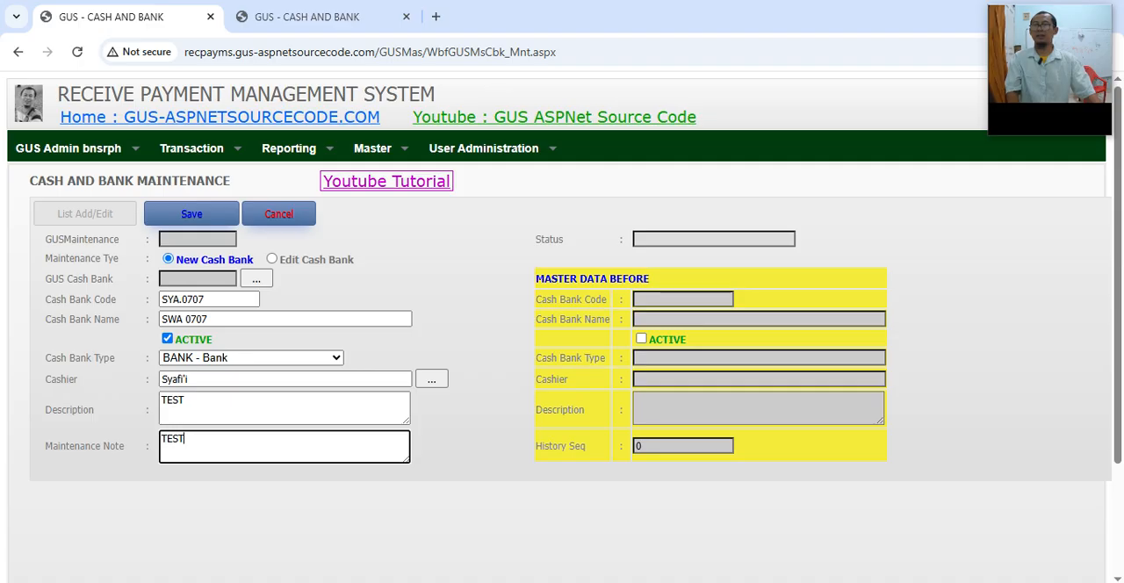
# Step: Try to save the new Cash Bank with the duplicate code SYA.0707, and read the save response
pyautogui.click(191, 214)
pyautogui.moveTo(353, 222); pyautogui.dragTo(759, 222)
pyautogui.click(530, 223)
pyautogui.moveTo(464, 239); pyautogui.dragTo(606, 239)
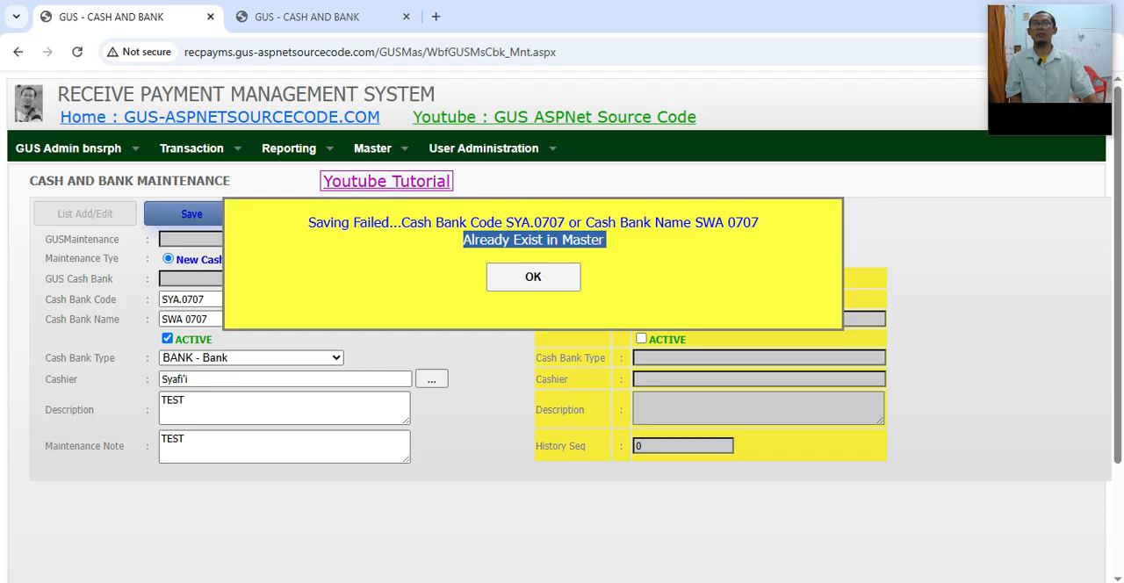
pyautogui.click(532, 277)
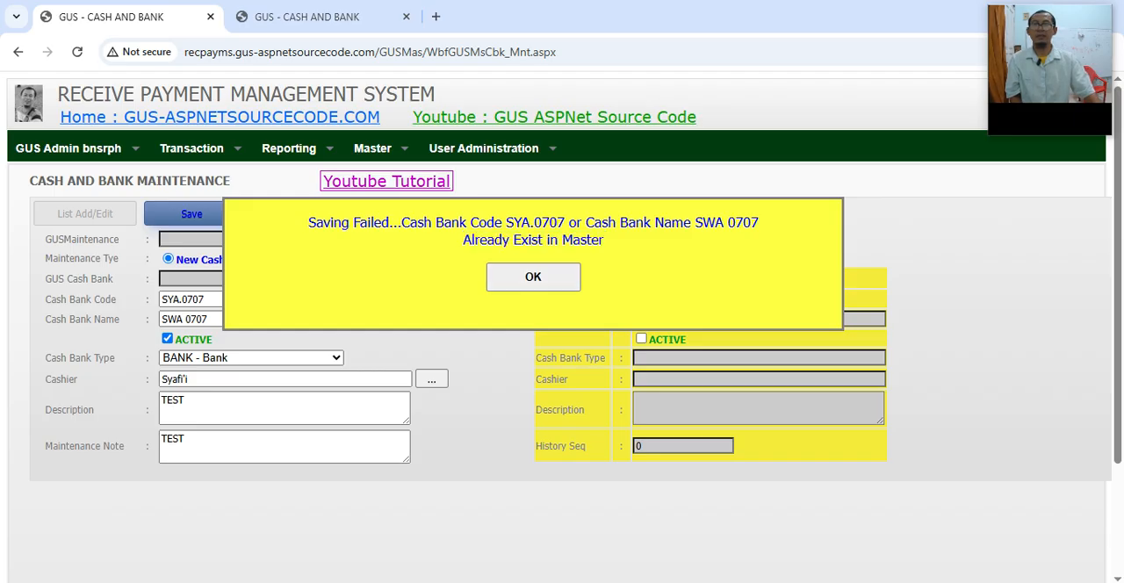
pyautogui.moveTo(401, 222); pyautogui.dragTo(564, 223)
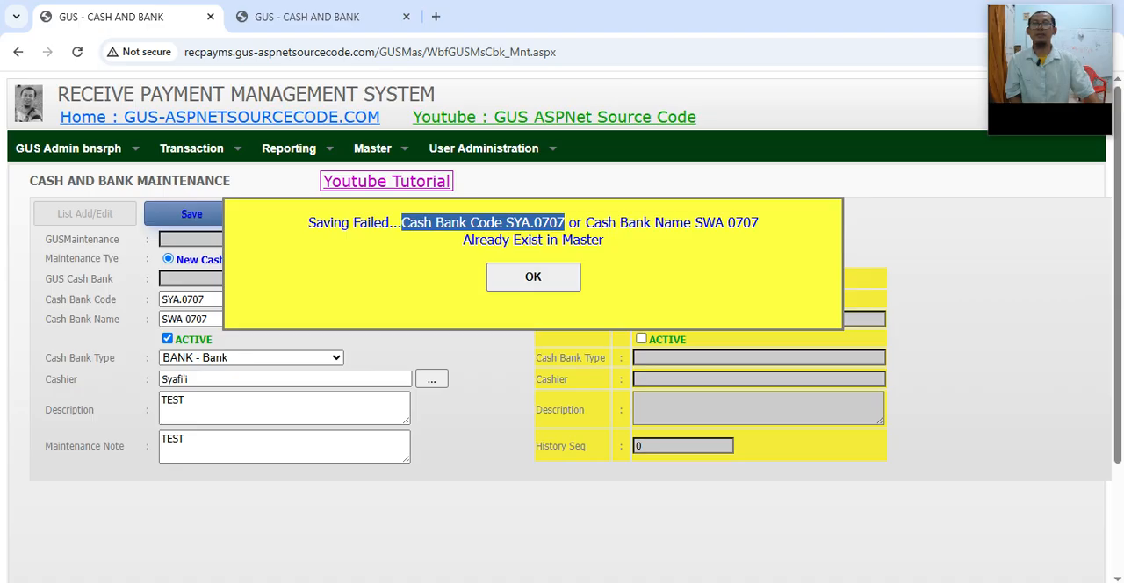
pyautogui.doubleClick(583, 241)
# Step: Refresh the Cash and Bank master search for "sya" and copy the listed Cash Bank Name into the new record's Cash Bank Name
pyautogui.click(308, 17)
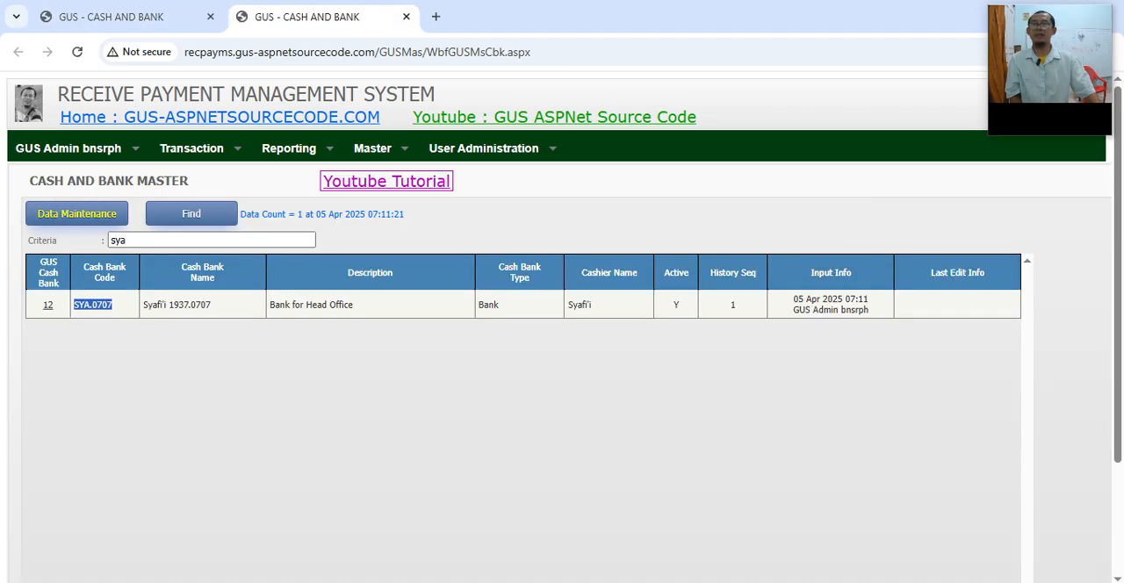
pyautogui.click(191, 214)
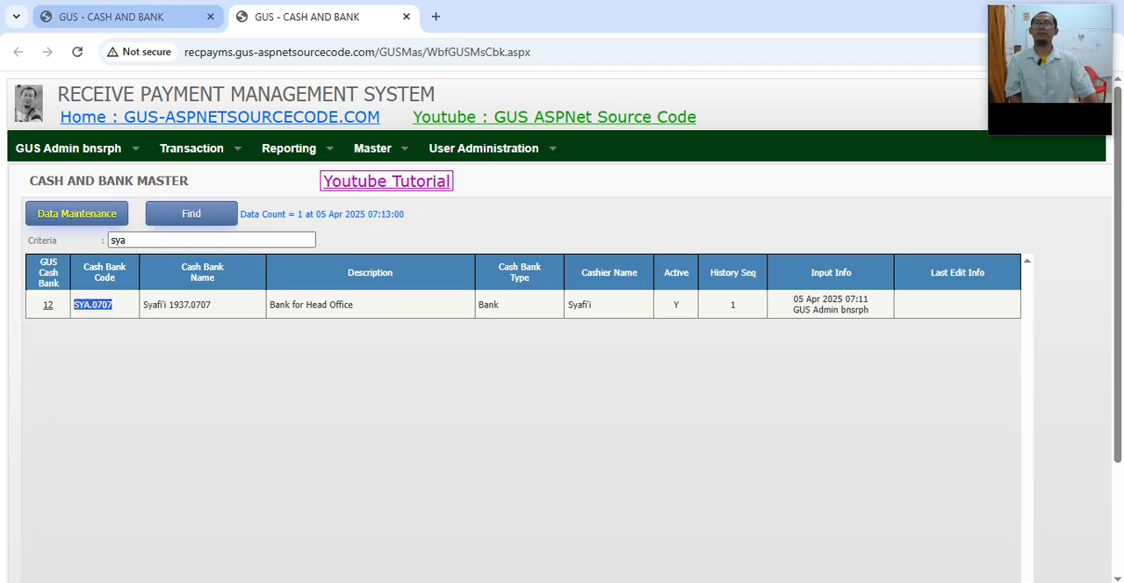
pyautogui.moveTo(143, 304); pyautogui.dragTo(211, 305)
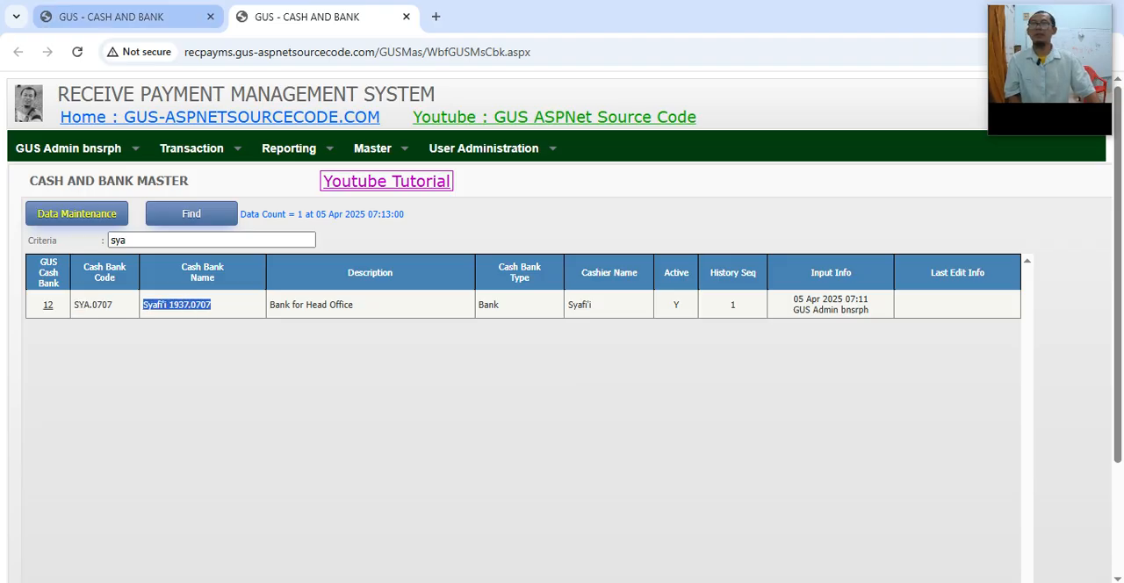
pyautogui.click(112, 17)
pyautogui.click(534, 276)
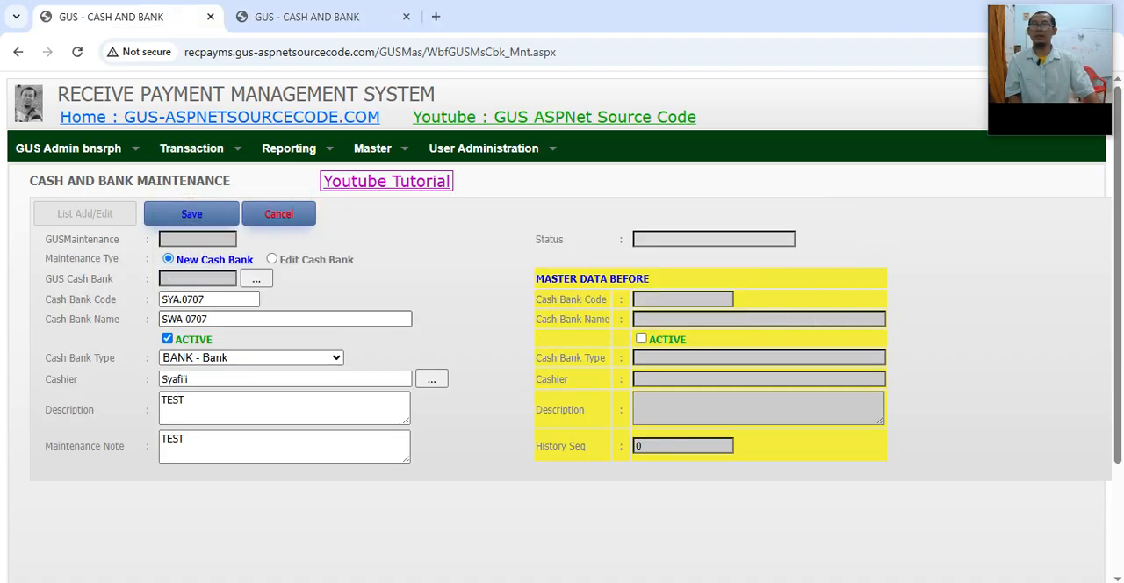
pyautogui.hotkey('ctrl', 'a')
pyautogui.hotkey('ctrl', 'v')
# Step: Change the Cash Bank Code to SYA.0709, try to save the record with the duplicate Cash Bank Name, and read the save response
pyautogui.moveTo(204, 300); pyautogui.dragTo(199, 299)
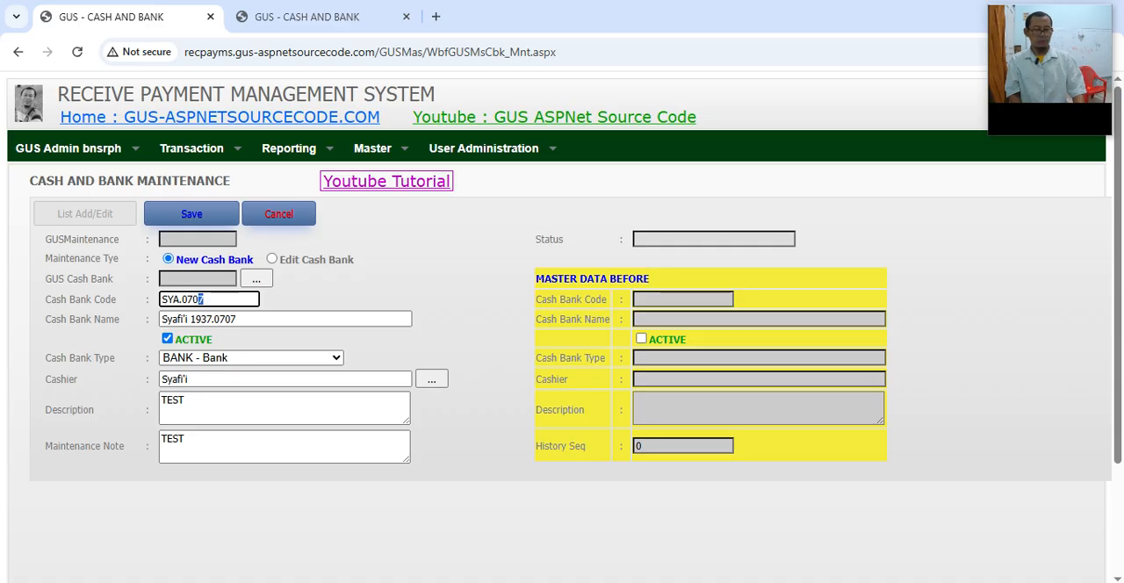
pyautogui.click(205, 300)
pyautogui.press('BackSpace')
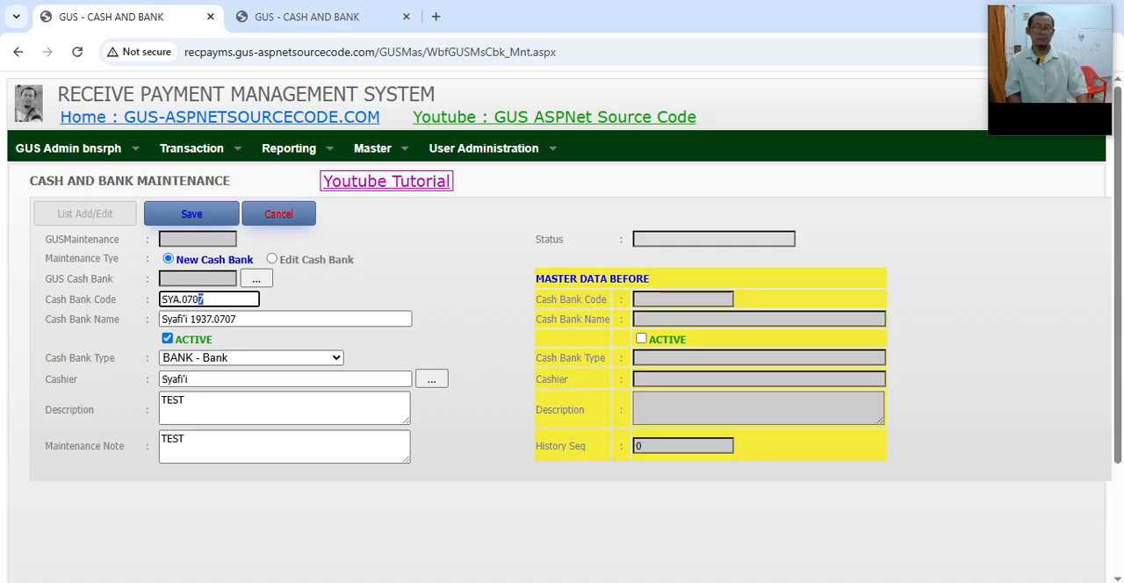
pyautogui.write('9')
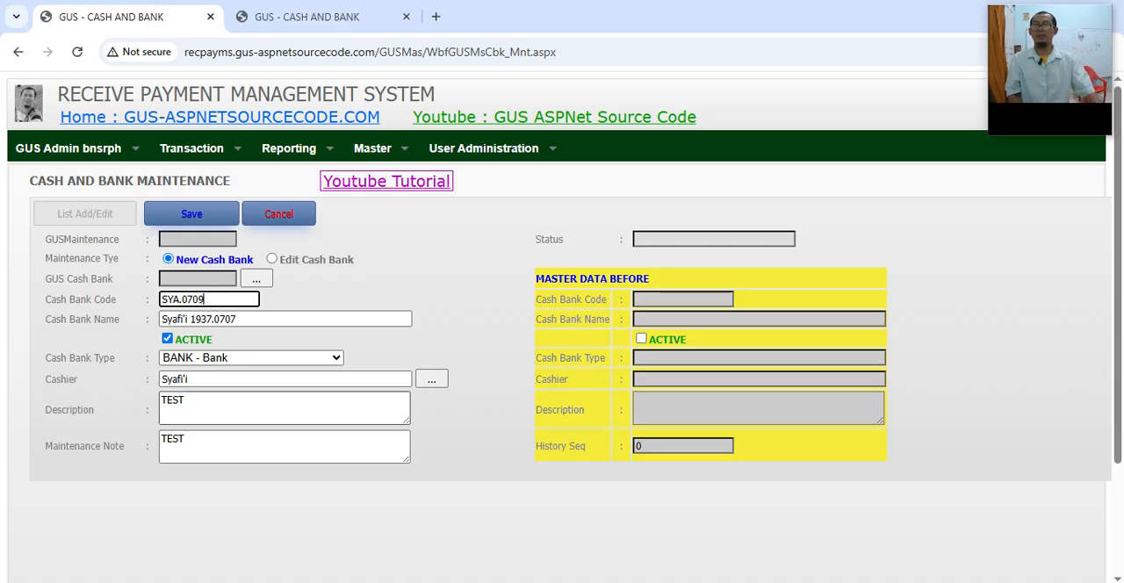
pyautogui.click(191, 213)
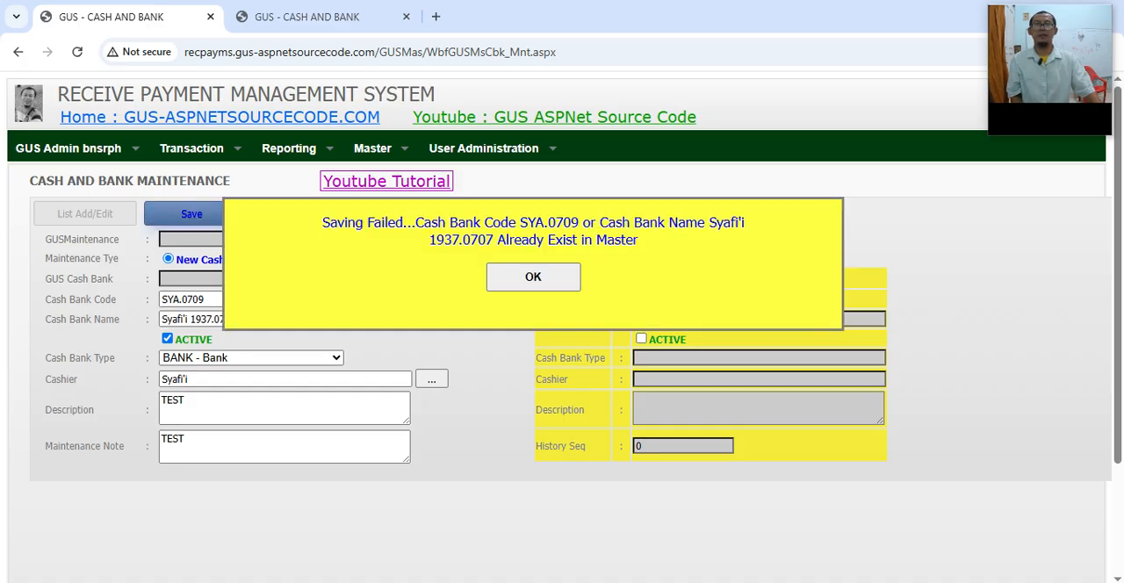
pyautogui.moveTo(599, 222); pyautogui.dragTo(744, 224)
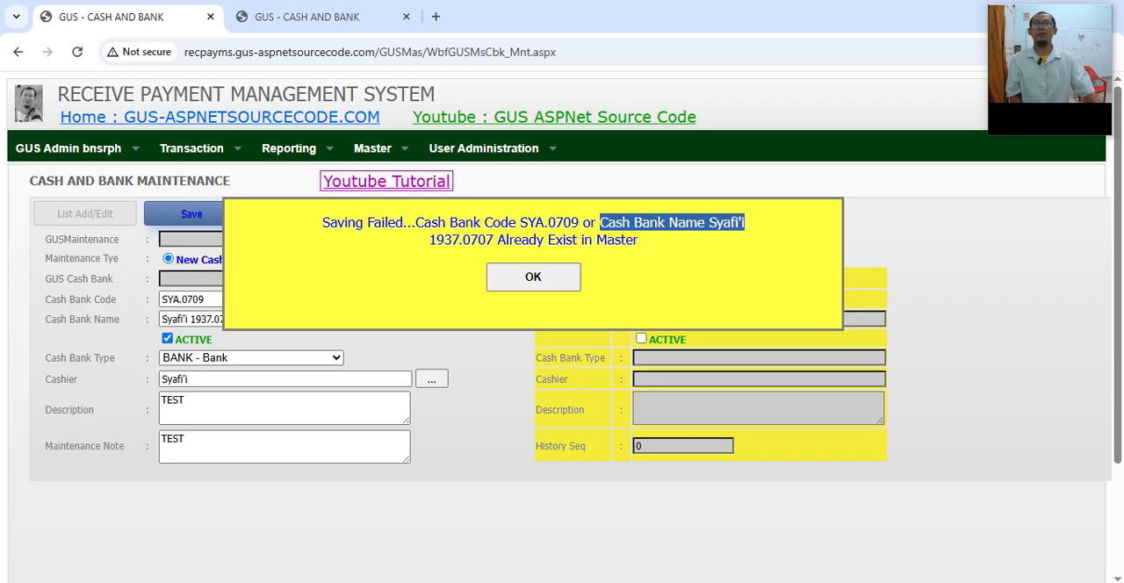
pyautogui.click(685, 225)
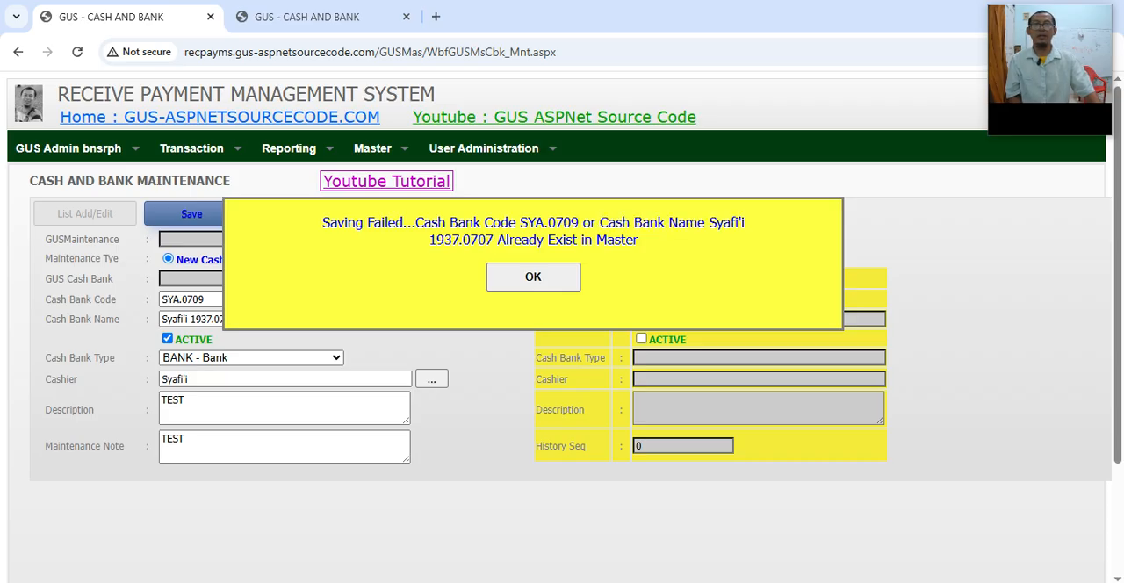
pyautogui.moveTo(708, 222); pyautogui.dragTo(493, 240)
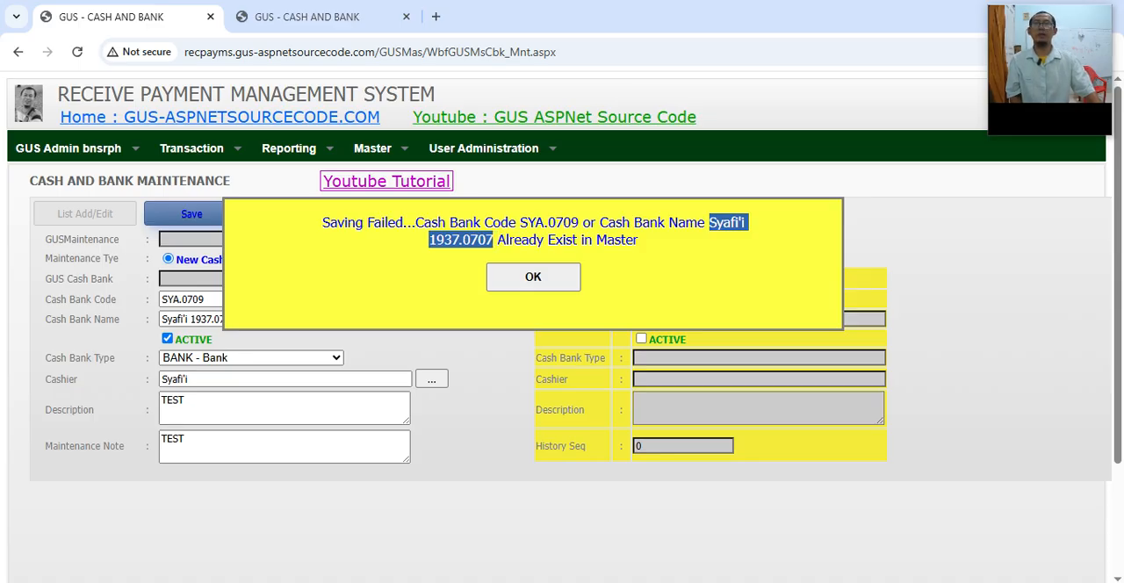
# Step: Compare the listed Cash Bank Name in the Cash and Bank master with the Unique Key rules in the Impress user manual
pyautogui.click(306, 17)
pyautogui.moveTo(213, 305); pyautogui.dragTo(142, 305)
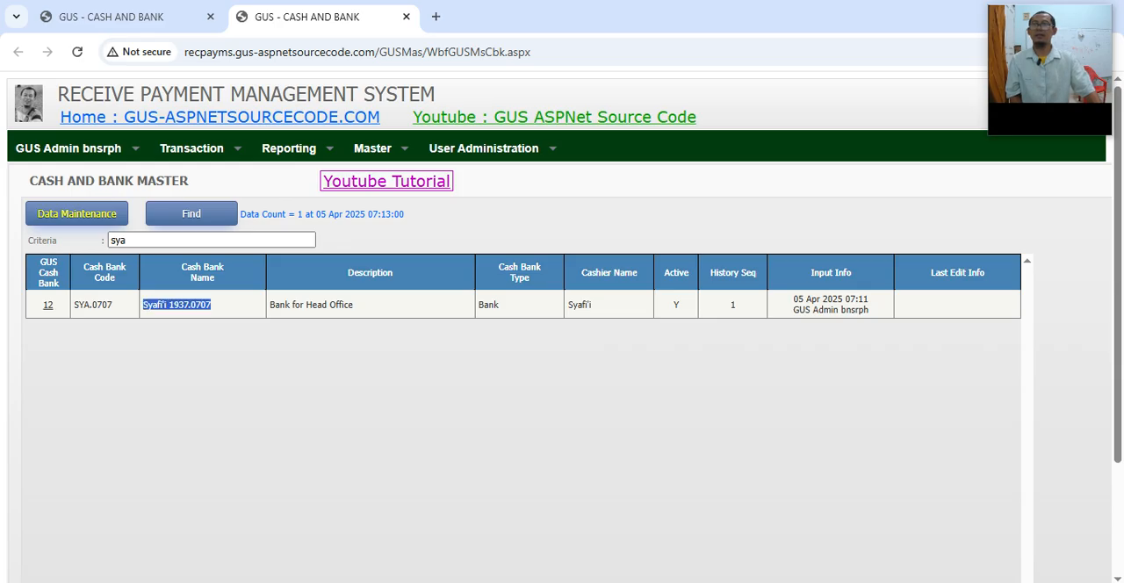
pyautogui.click(129, 17)
pyautogui.hotkey('alt', 'Tab')
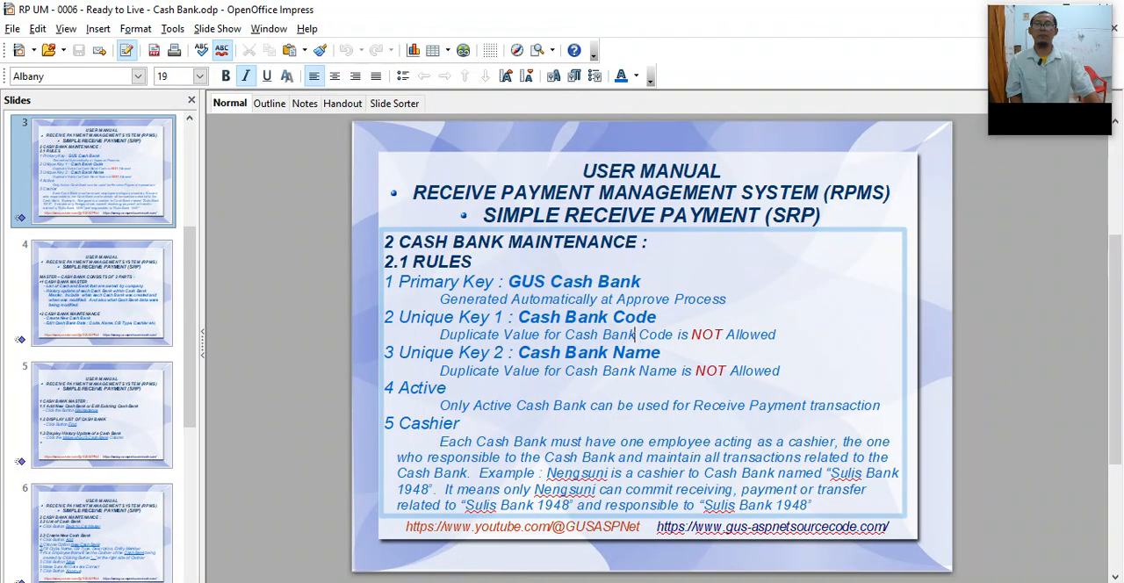
pyautogui.doubleClick(635, 317)
pyautogui.click(560, 352)
pyautogui.click(660, 352)
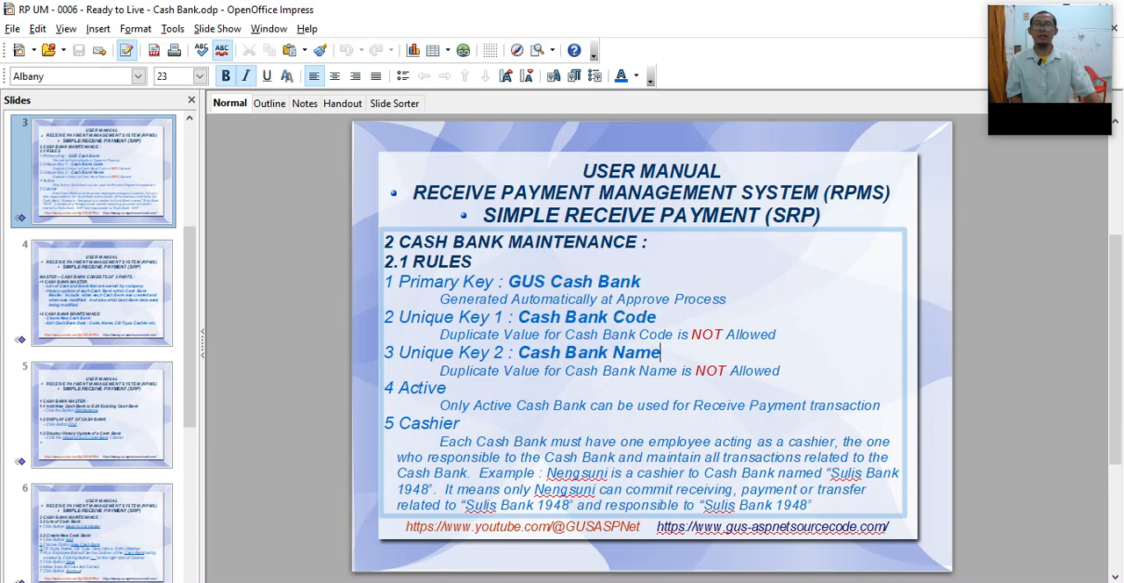
pyautogui.hotkey('alt', 'Tab')
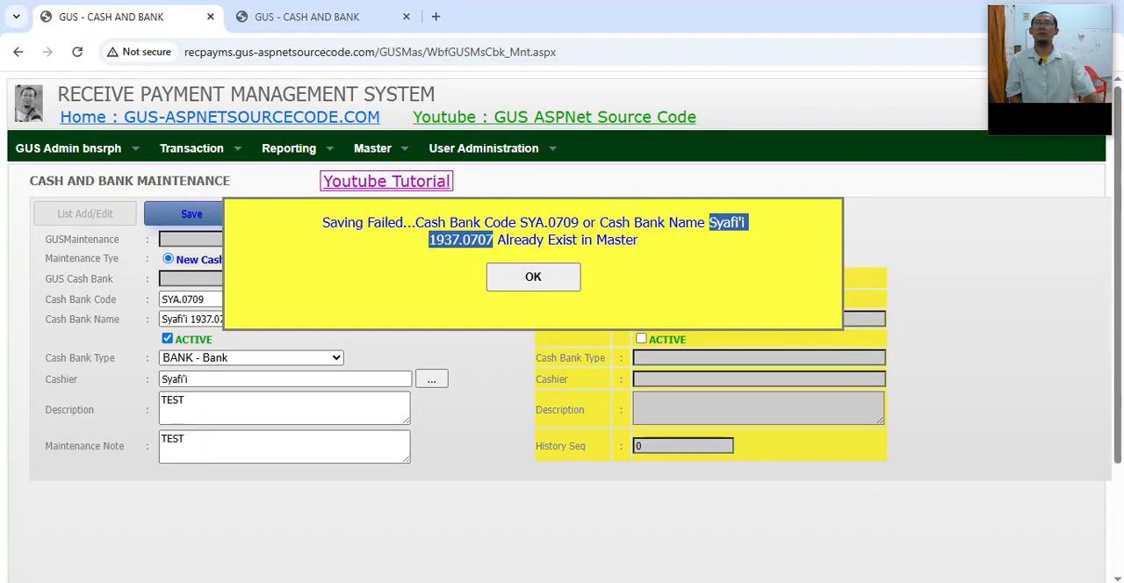
# Step: Dismiss the save message, change the ending of the new record's Cash Bank Name to 0709, and make the record inactive
pyautogui.click(533, 277)
pyautogui.click(207, 299)
pyautogui.moveTo(237, 319); pyautogui.dragTo(230, 319)
pyautogui.write('9')
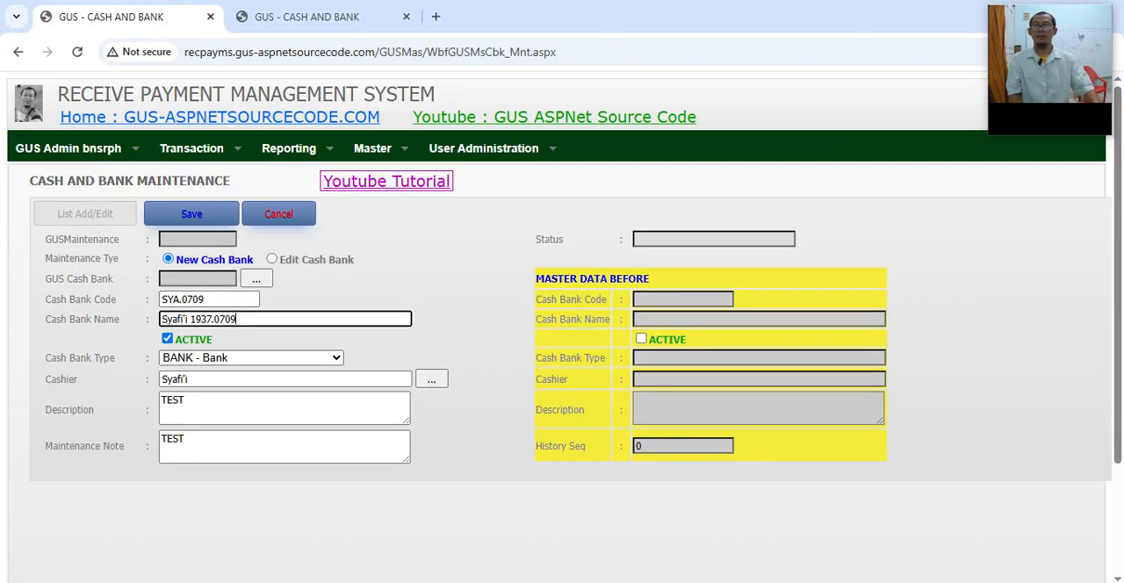
pyautogui.click(188, 401)
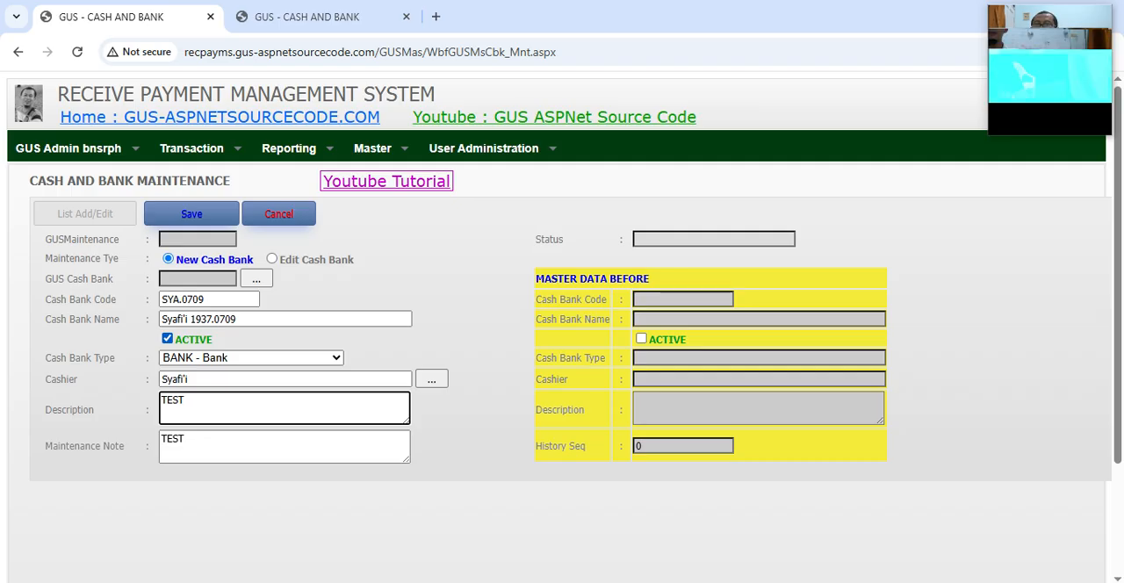
pyautogui.click(167, 339)
# Step: Replace the Description with the one copied from the existing master record, and reword it to "Bank for Branch Office"
pyautogui.moveTo(186, 401); pyautogui.dragTo(161, 402)
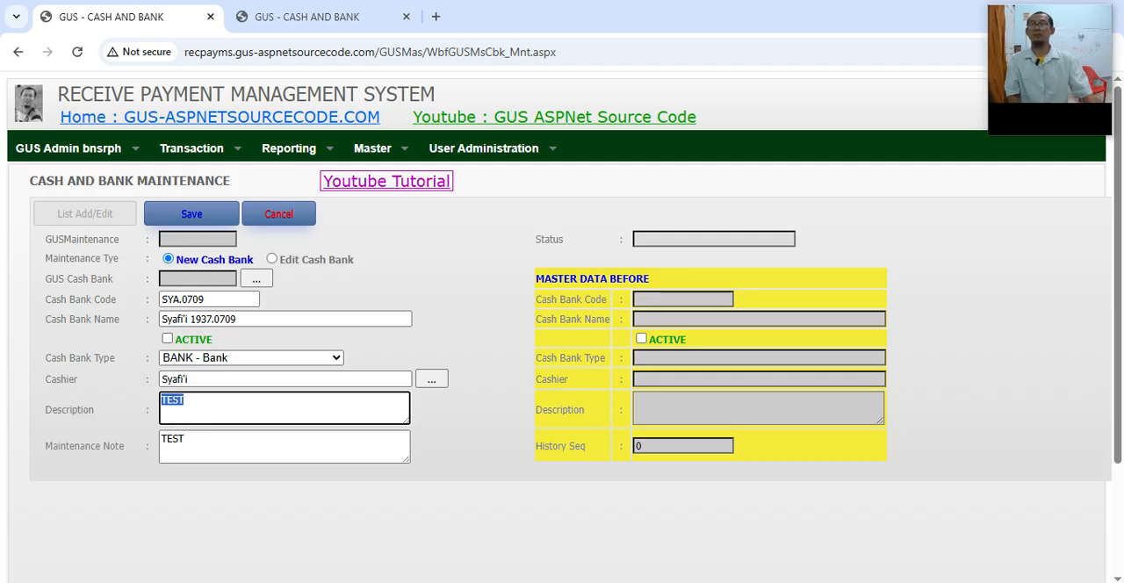
pyautogui.hotkey('ctrl', 'Tab')
pyautogui.moveTo(353, 305); pyautogui.dragTo(269, 305)
pyautogui.hotkey('ctrl', 'c')
pyautogui.hotkey('ctrl', 'Tab')
pyautogui.hotkey('ctrl', 'v')
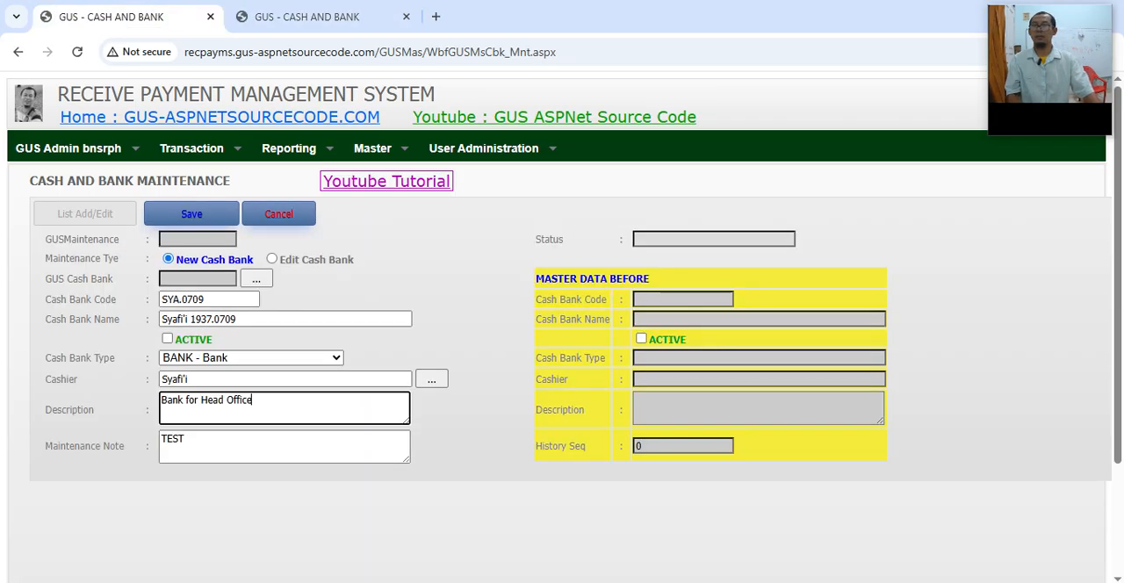
pyautogui.doubleClick(201, 399)
pyautogui.write('Bran')
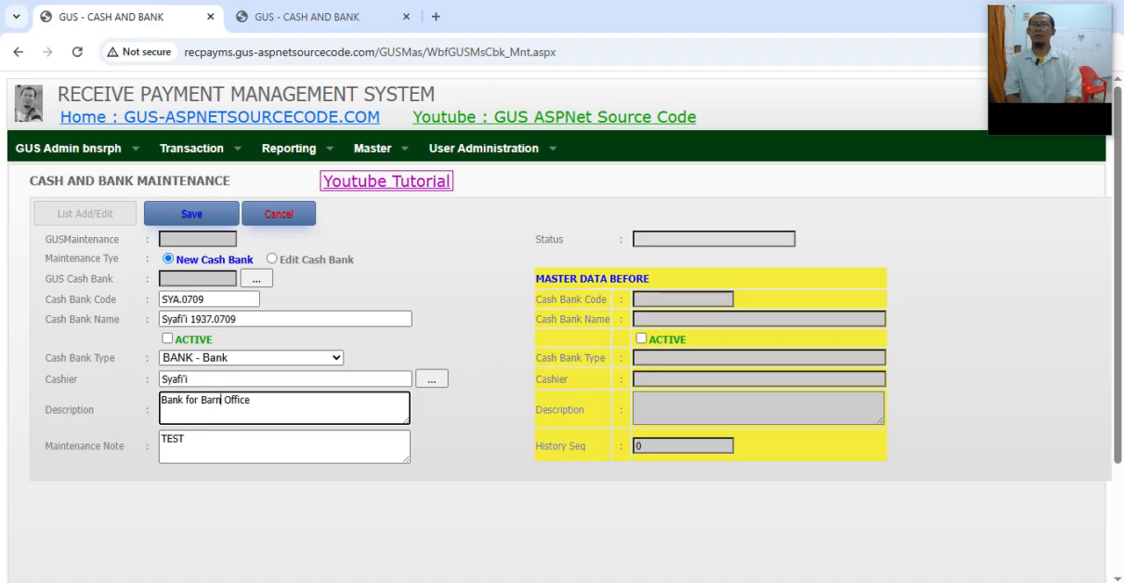
pyautogui.press('BackSpace')
pyautogui.press('BackSpace')
pyautogui.press('BackSpace')
pyautogui.write('ranch')
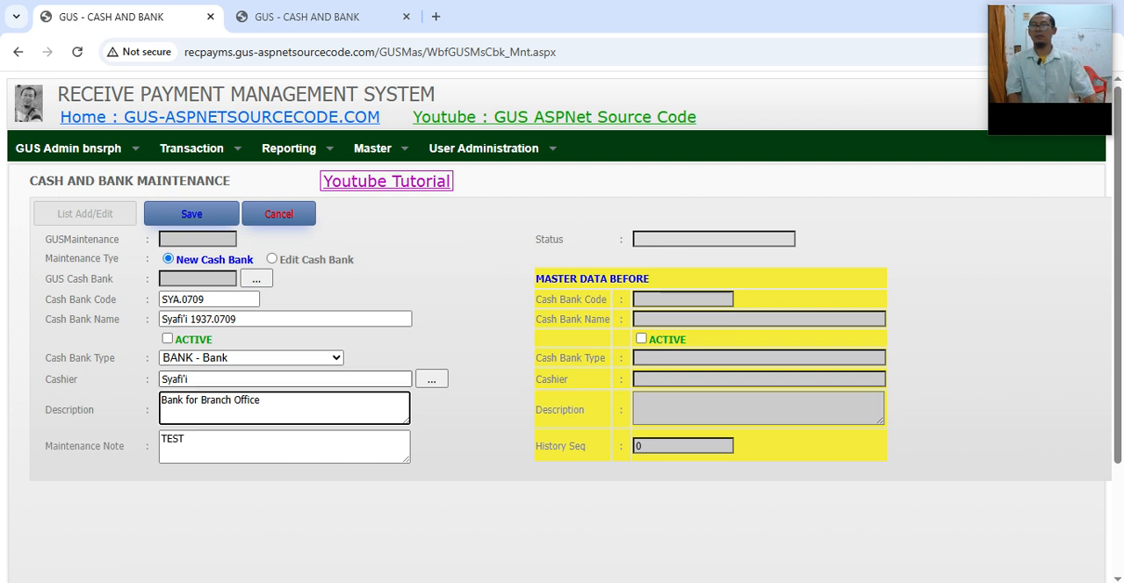
# Step: Replace the new record's Maintenance Note with "New Data"
pyautogui.moveTo(261, 401); pyautogui.dragTo(201, 400)
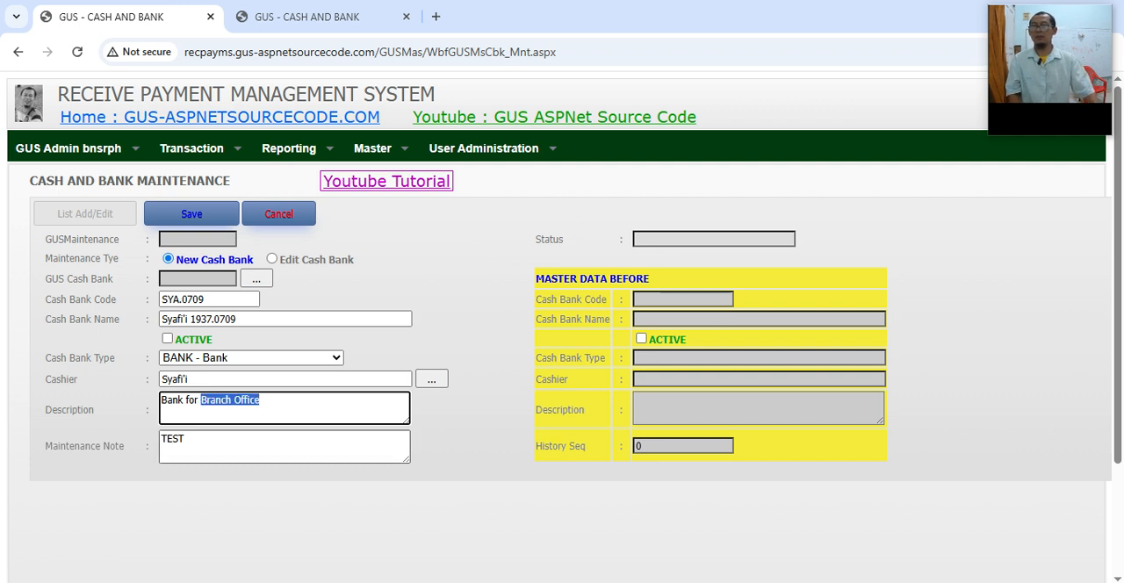
pyautogui.press('Tab')
pyautogui.write('New Data')
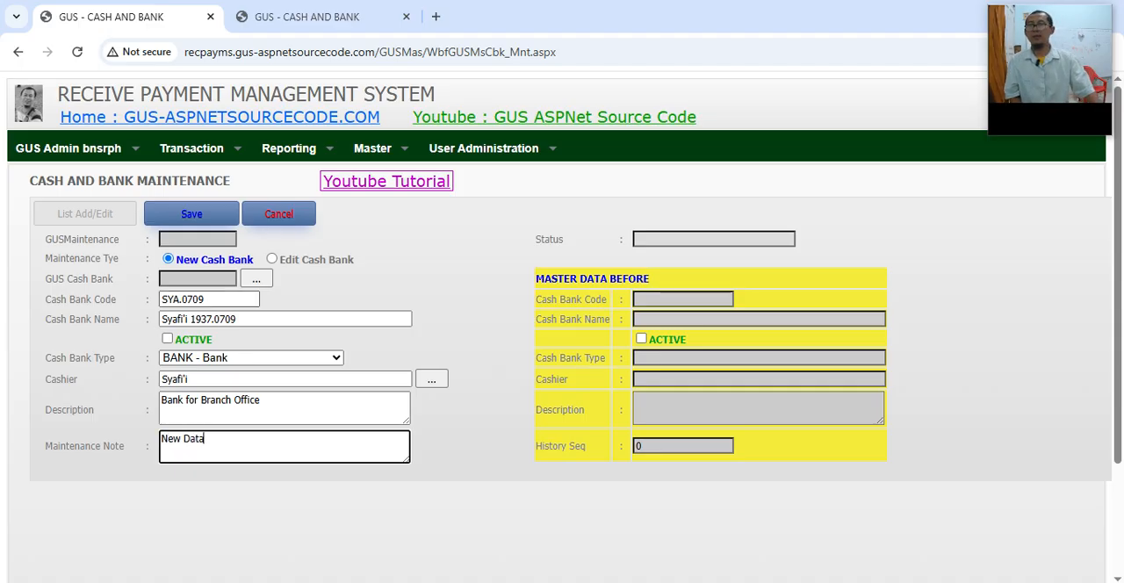
# Step: Check the Cash Bank Code and Cash Bank Name, save the new Cash Bank SYA.0709, and read its status
pyautogui.moveTo(211, 300); pyautogui.dragTo(160, 299)
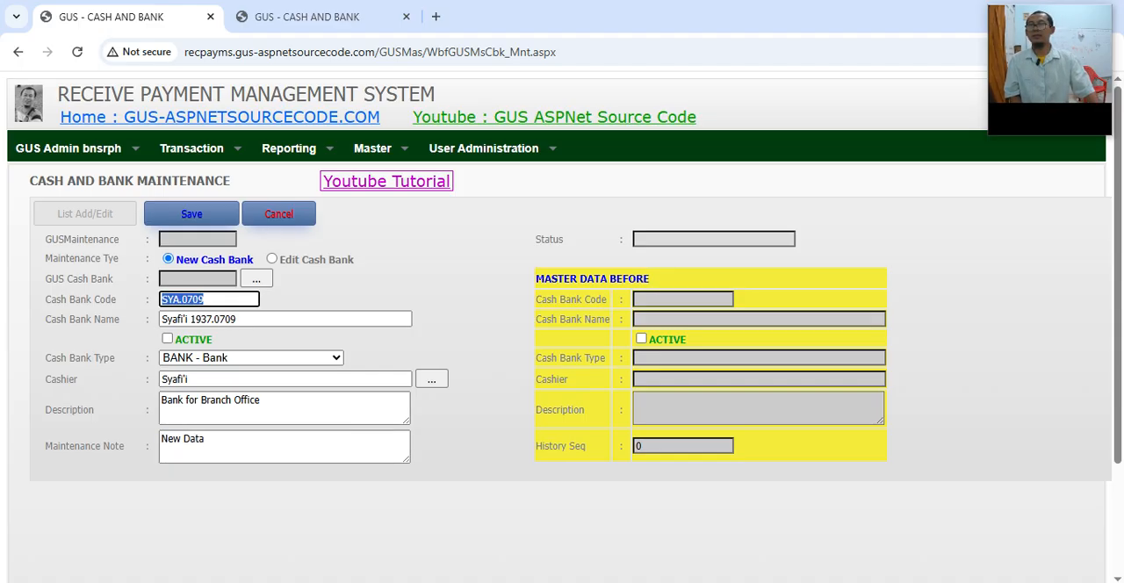
pyautogui.moveTo(239, 319); pyautogui.dragTo(160, 320)
pyautogui.click(210, 299)
pyautogui.click(240, 319)
pyautogui.moveTo(239, 319); pyautogui.dragTo(161, 319)
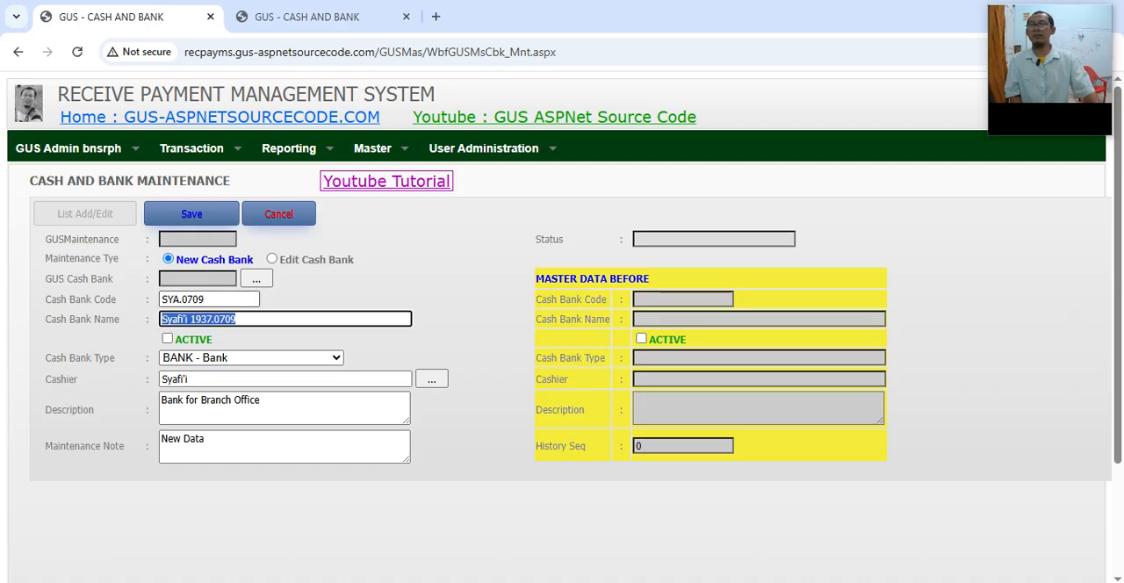
pyautogui.click(333, 285)
pyautogui.click(191, 213)
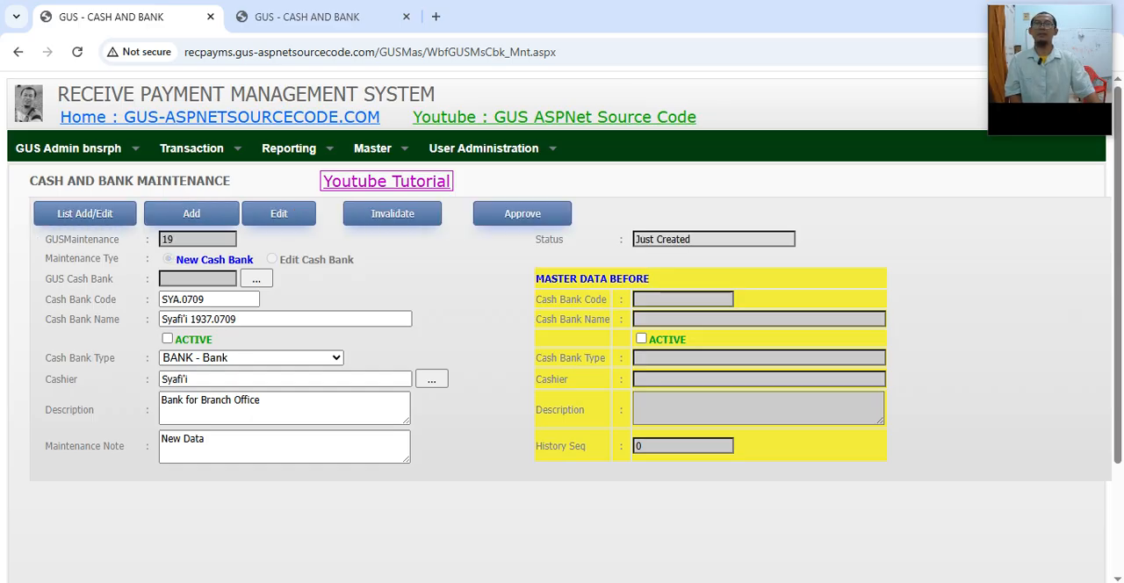
pyautogui.moveTo(692, 238); pyautogui.dragTo(635, 239)
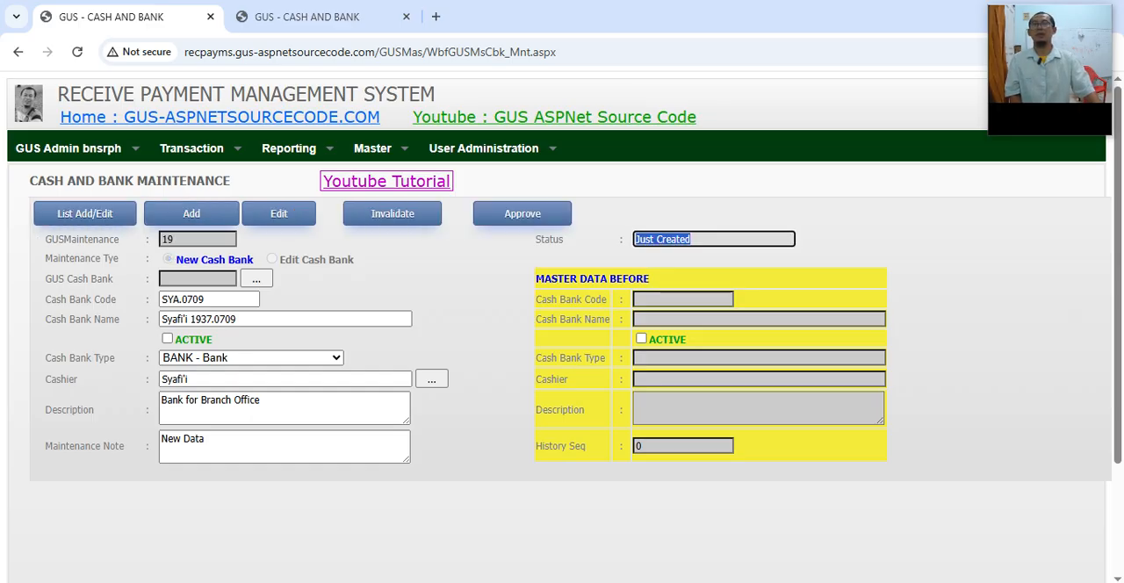
# Step: Rerun the "sya" search in the Cash and Bank master to check whether the unapproved record is listed
pyautogui.hotkey('ctrl', 'Tab')
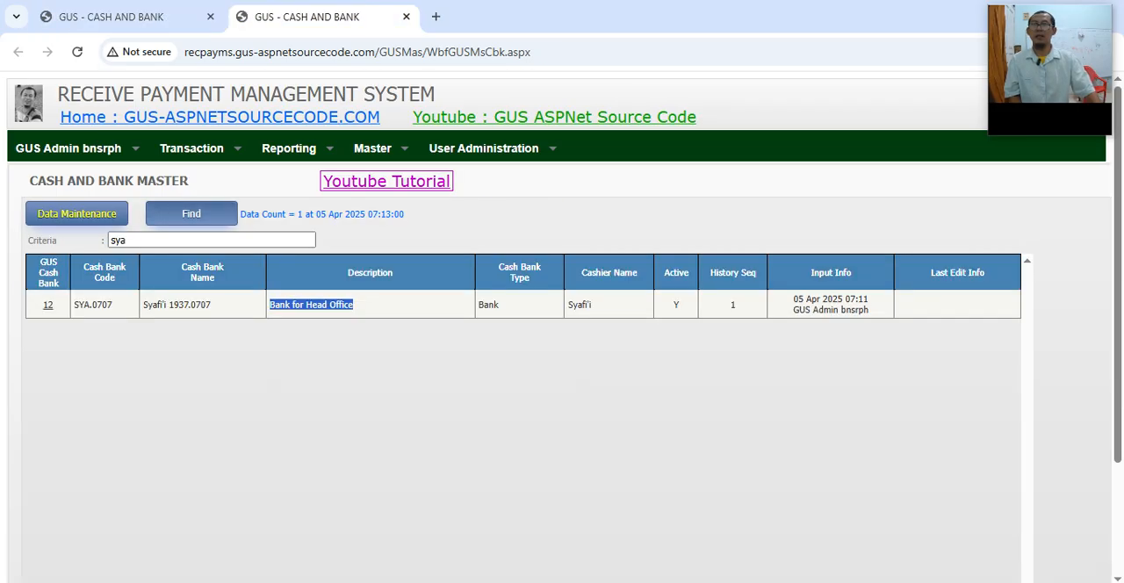
pyautogui.click(192, 213)
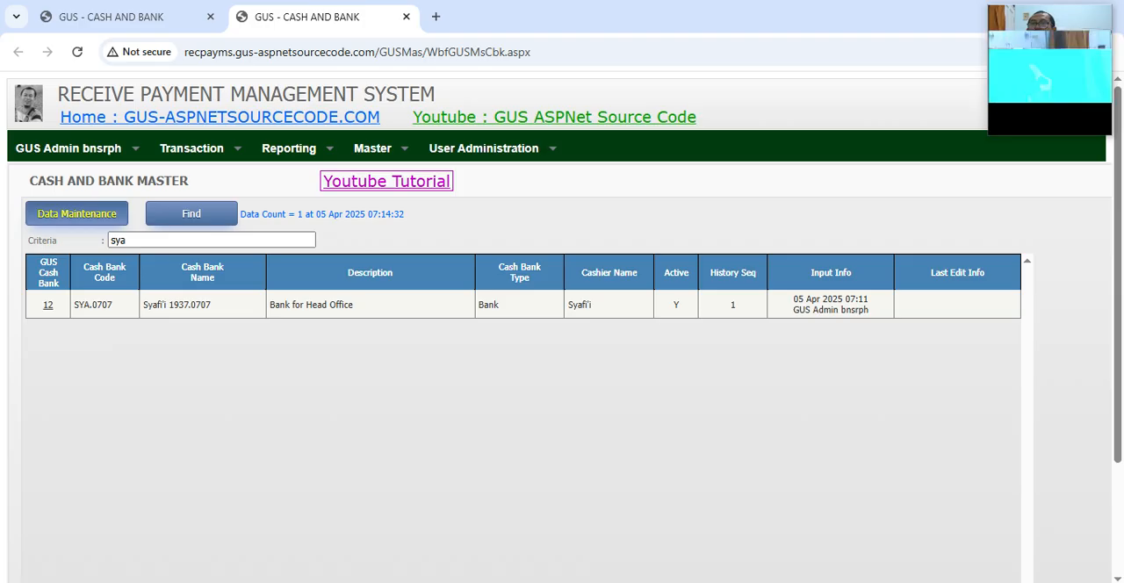
pyautogui.hotkey('ctrl', 'Tab')
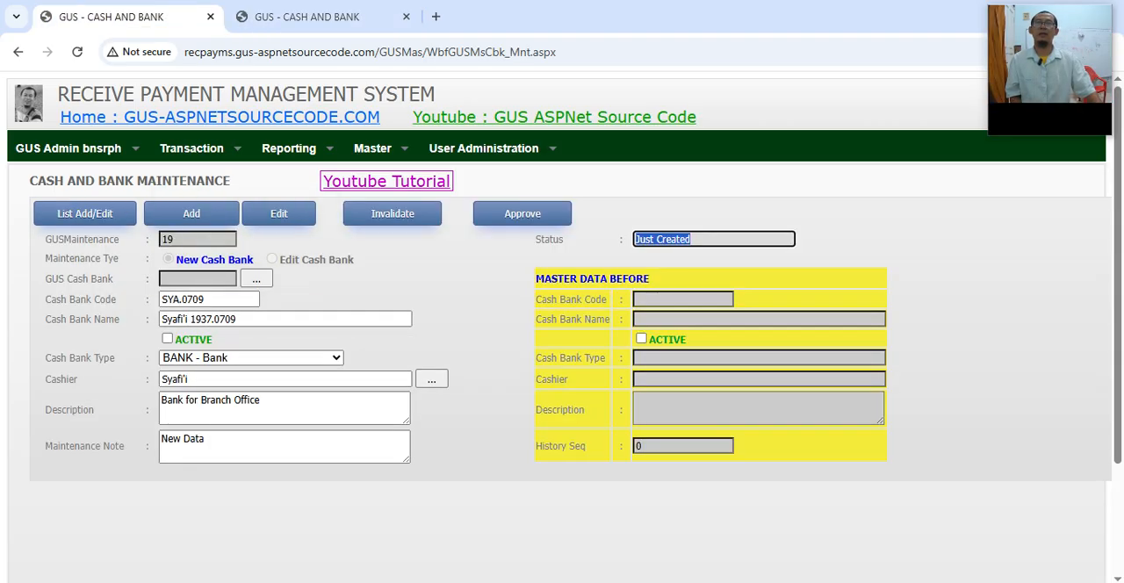
# Step: Approve the maintenance record for SYA.0709, and refresh the "sya" search in the Cash and Bank master to examine the new row
pyautogui.click(523, 213)
pyautogui.click(353, 298)
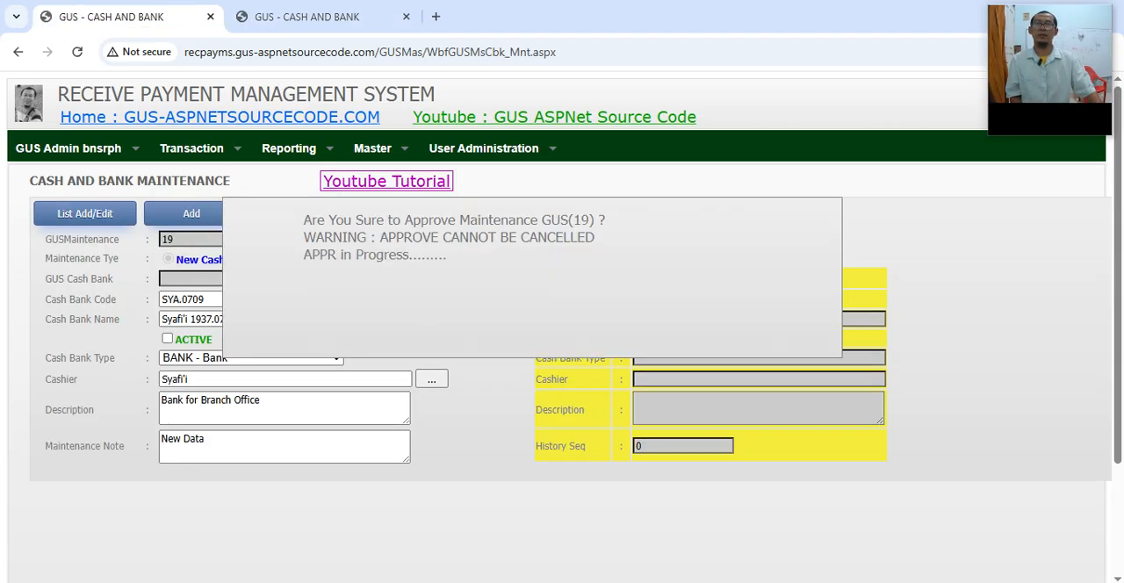
pyautogui.click(192, 213)
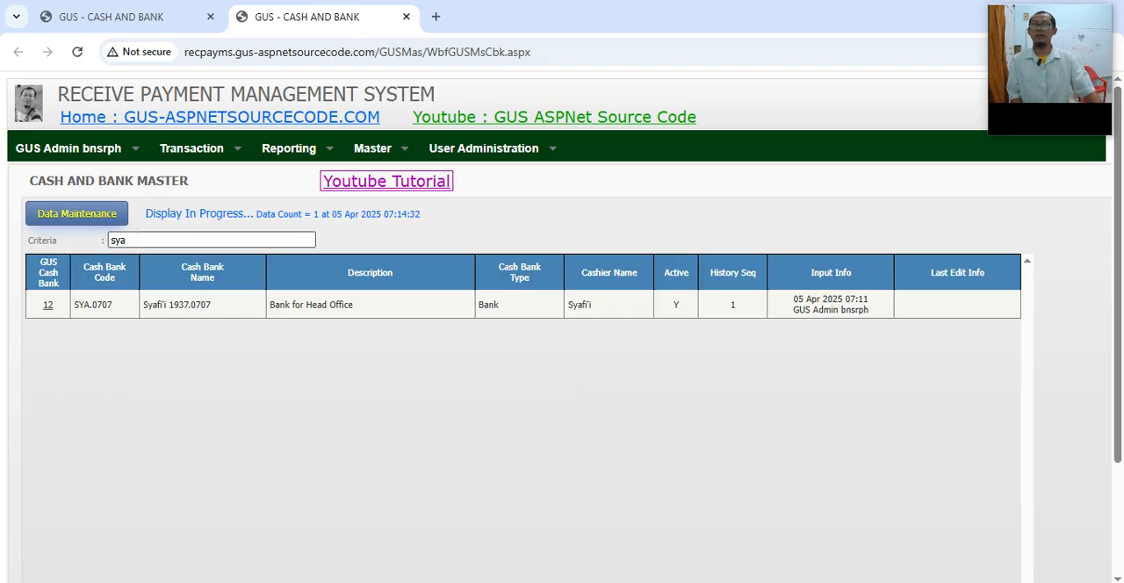
pyautogui.moveTo(83, 333); pyautogui.dragTo(360, 333)
pyautogui.click(363, 335)
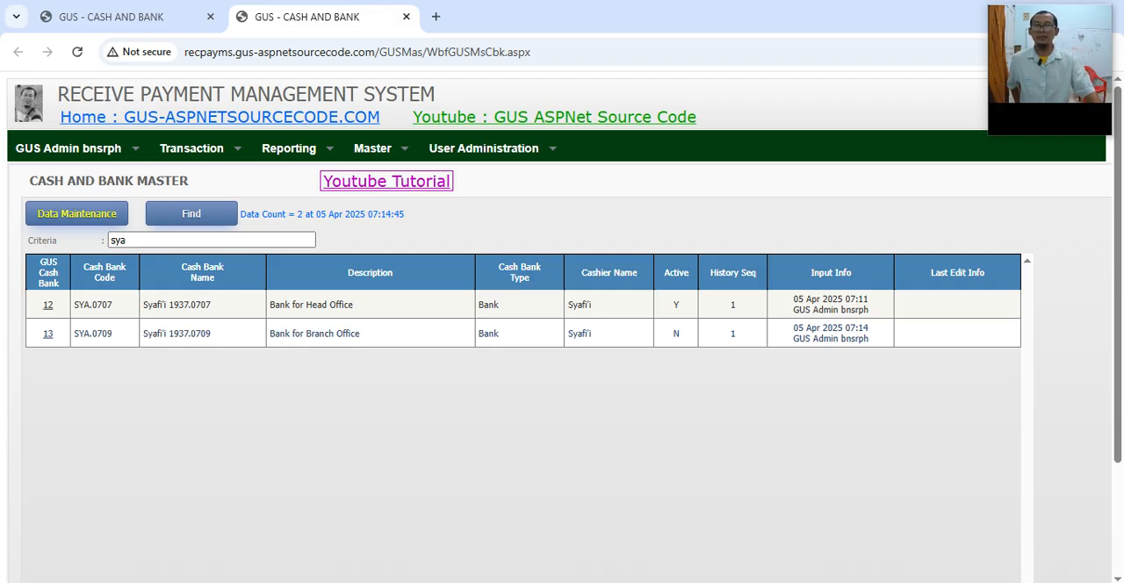
# Step: Switch to the Impress user manual, read the Active rule for Cash Banks, and return to Chrome
pyautogui.hotkey('alt', 'Tab')
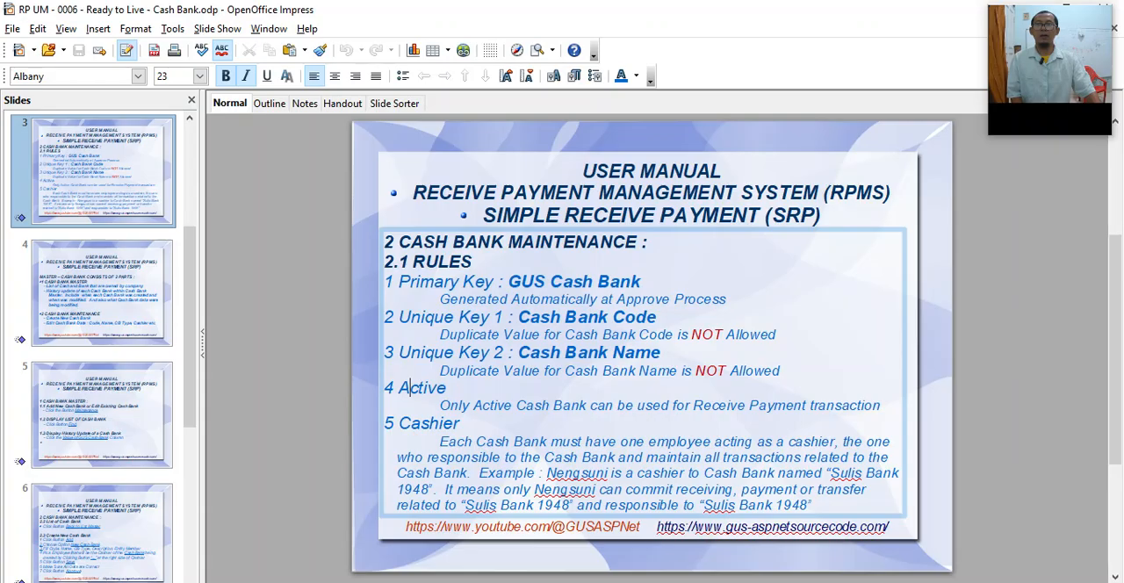
pyautogui.doubleClick(411, 387)
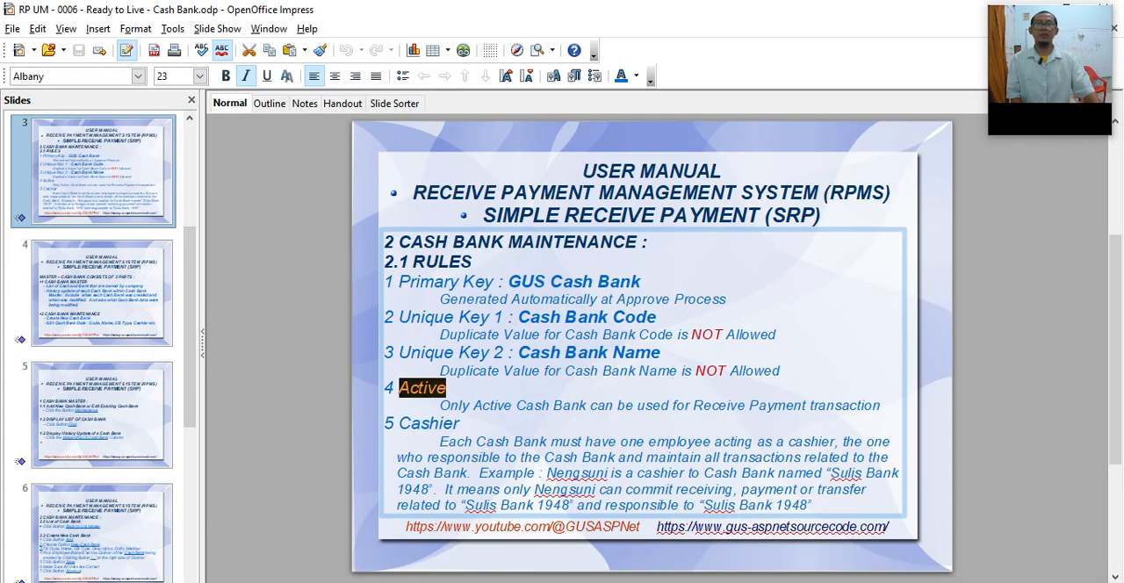
pyautogui.moveTo(582, 581)
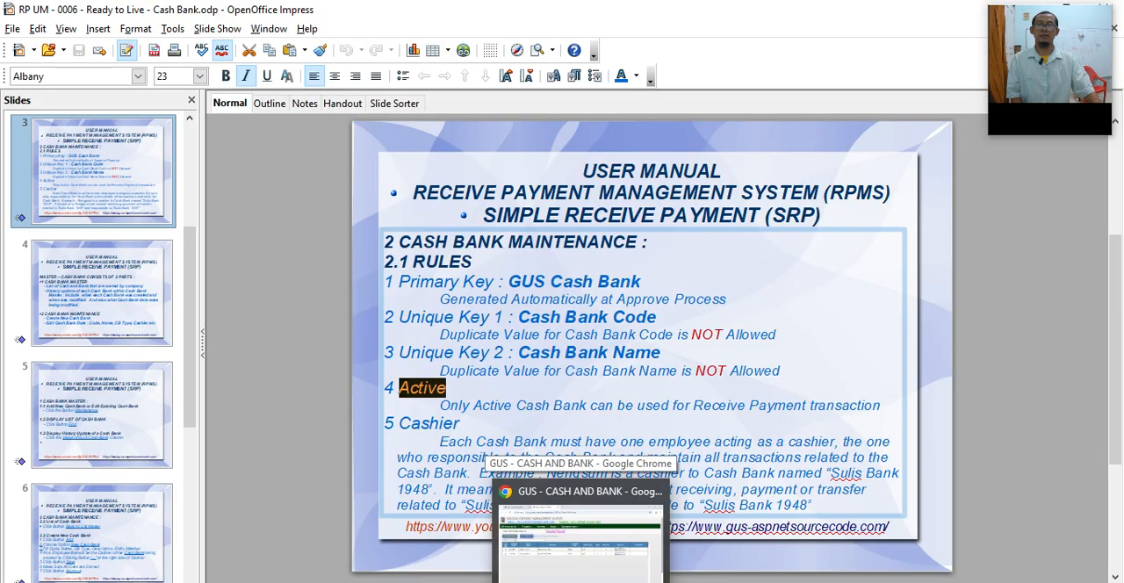
pyautogui.click(582, 535)
# Step: Open the Receive and Payment transaction page in a new browser tab and start a new transaction
pyautogui.moveTo(289, 150)
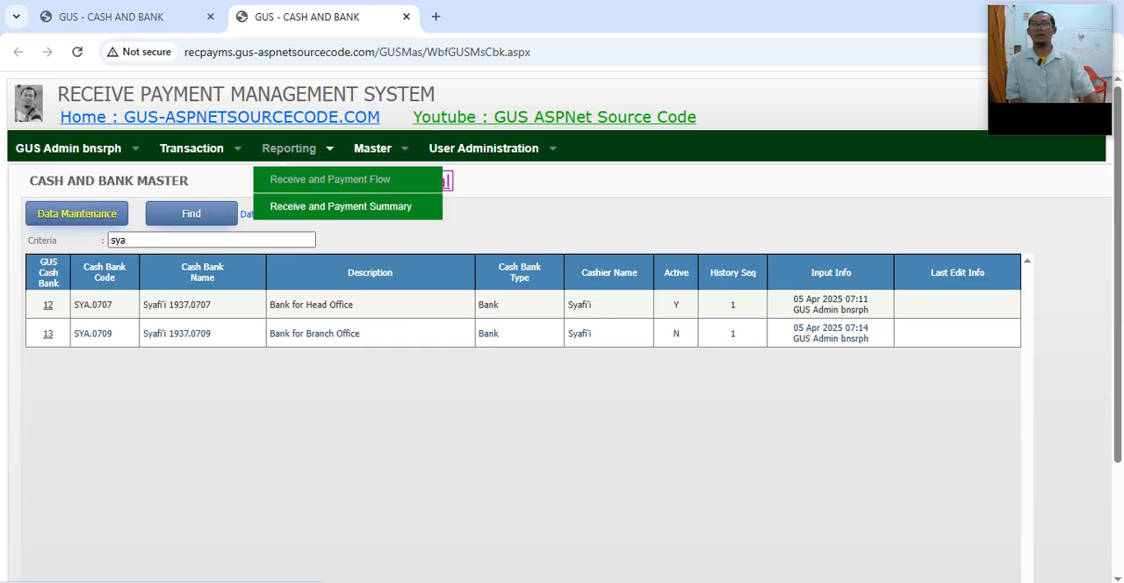
pyautogui.moveTo(372, 149)
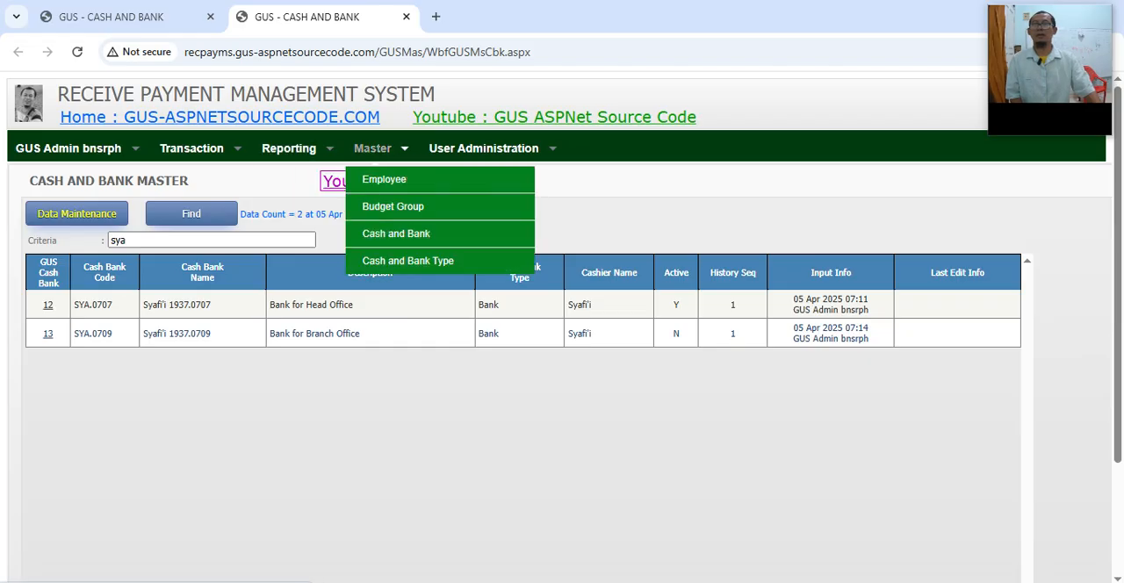
pyautogui.moveTo(192, 148)
pyautogui.rightClick(200, 180)
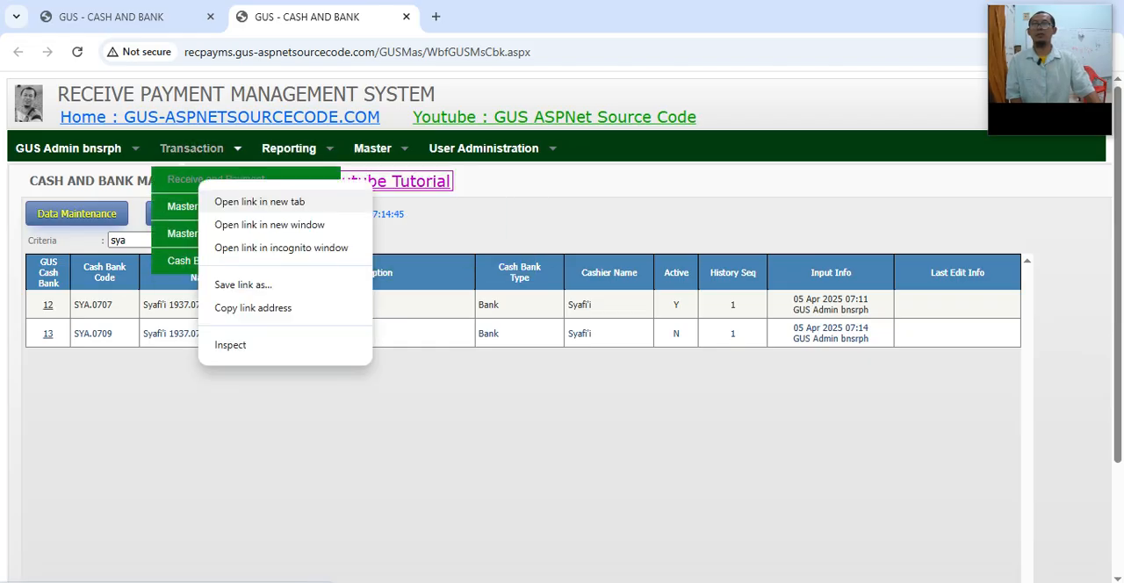
pyautogui.click(259, 201)
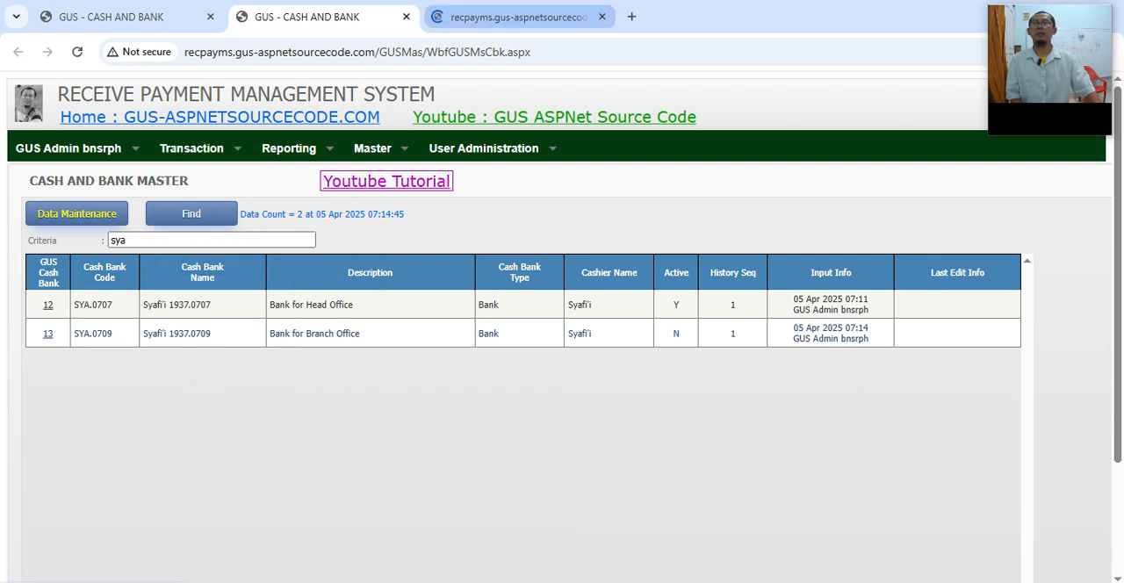
pyautogui.hotkey('ctrl', 'Tab')
pyautogui.click(80, 213)
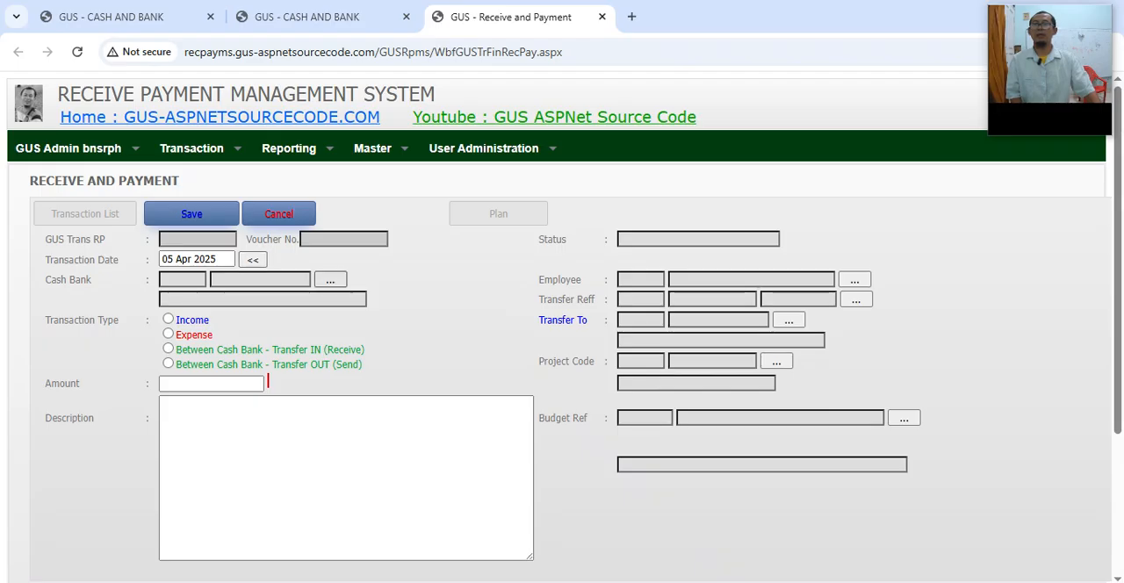
# Step: Open the transaction's Cash Bank selection list, enter "sya" as the name filter, and check the SYA.0709 code in the Cash and Bank master
pyautogui.click(330, 279)
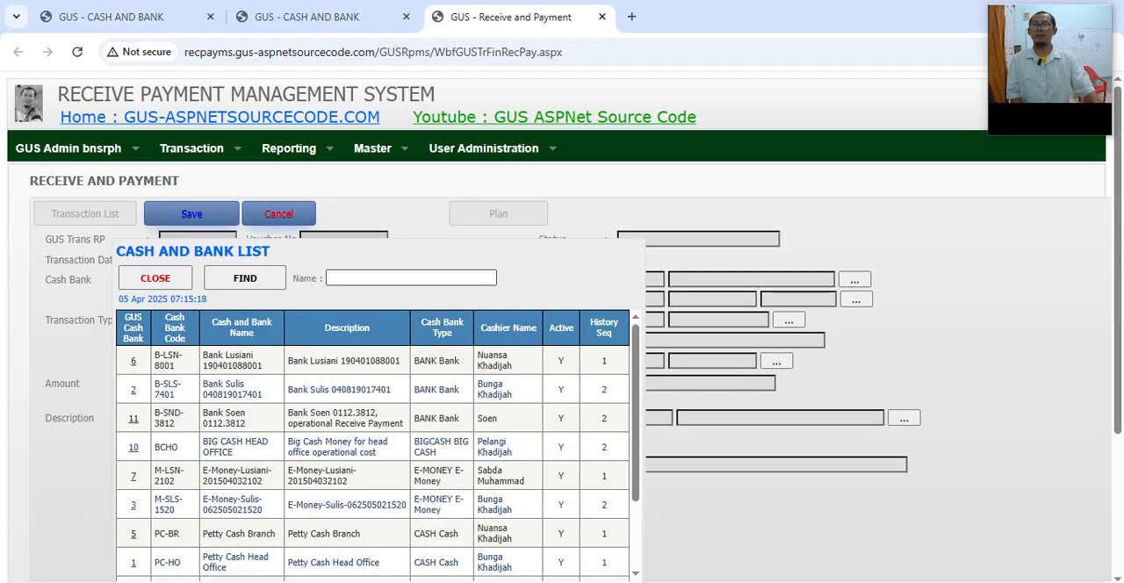
pyautogui.click(372, 278)
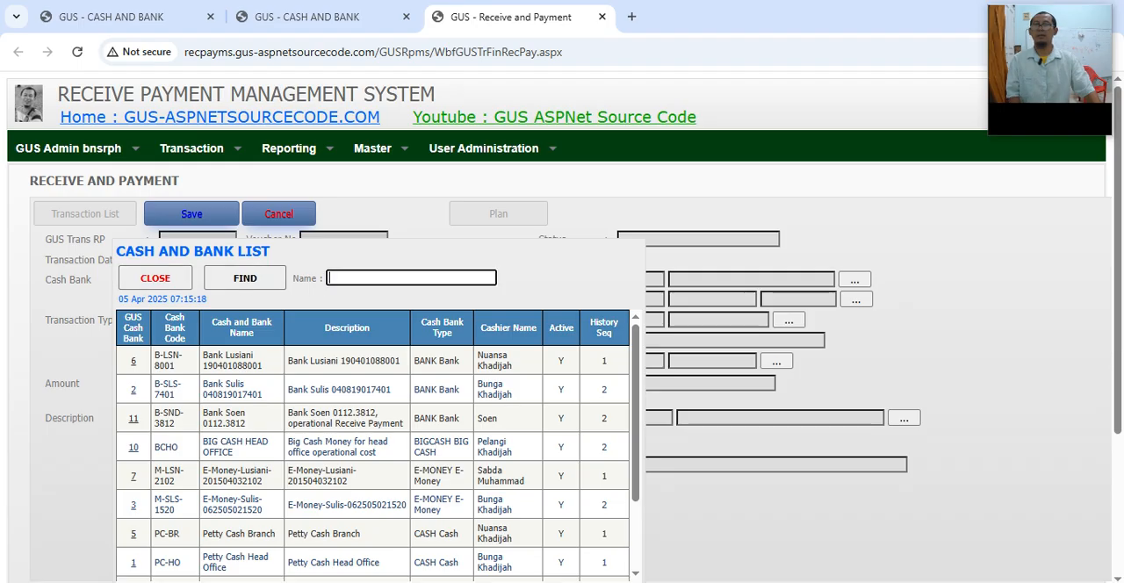
pyautogui.write('sya')
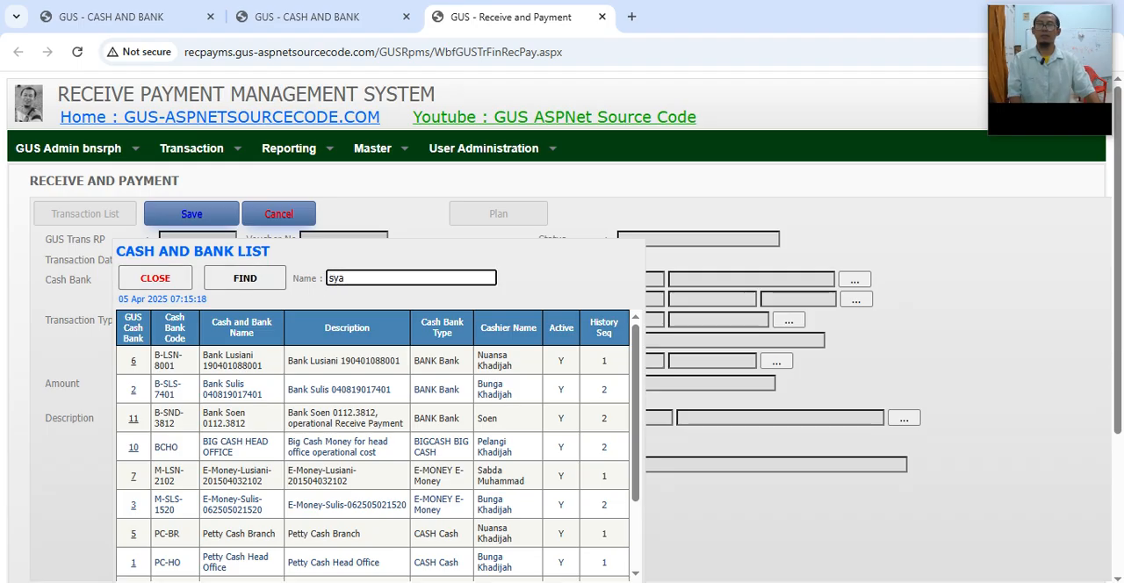
pyautogui.hotkey('ctrl', 'shift', 'Tab')
pyautogui.moveTo(74, 332); pyautogui.dragTo(112, 333)
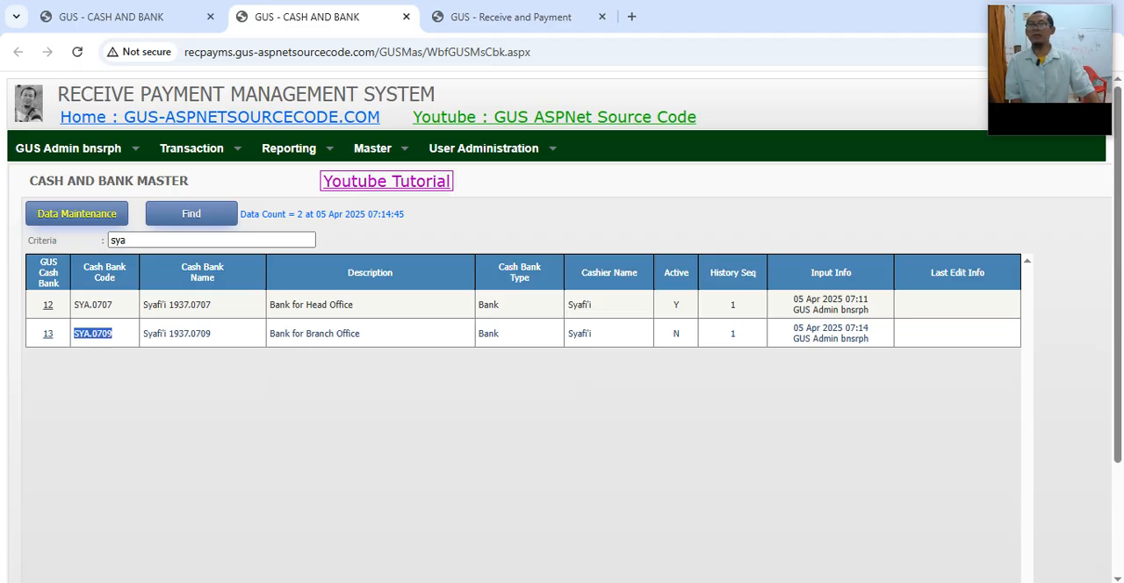
pyautogui.hotkey('ctrl', 'Tab')
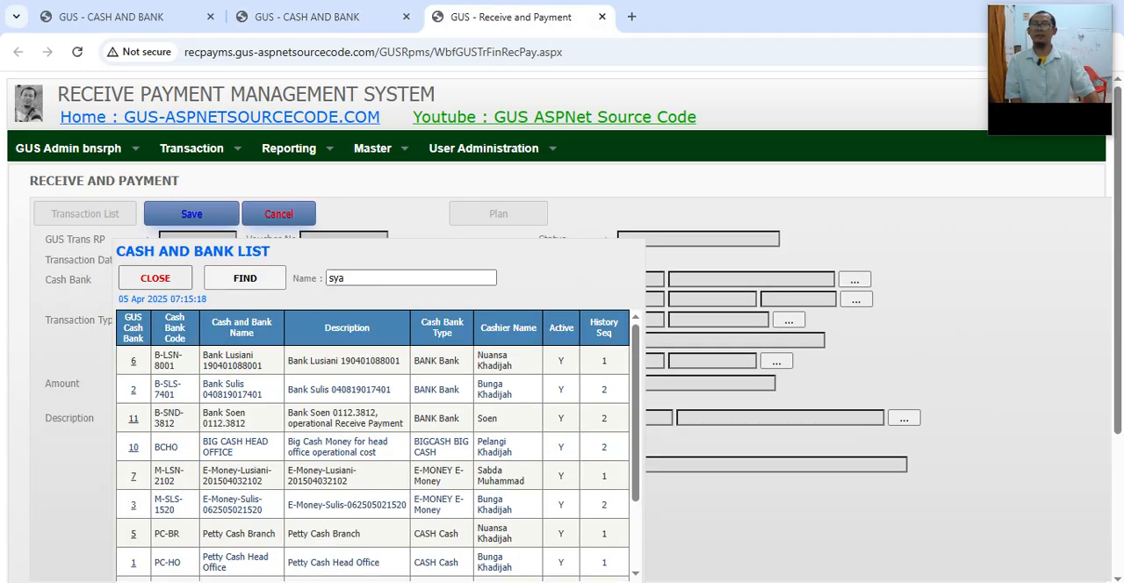
# Step: Clear the name filter and search the page for "sya" to examine the matching entries in the transaction's Cash Bank list
pyautogui.click(343, 277)
pyautogui.hotkey('ctrl', 'a')
pyautogui.press('BackSpace')
pyautogui.scroll(-5, 372, 439)
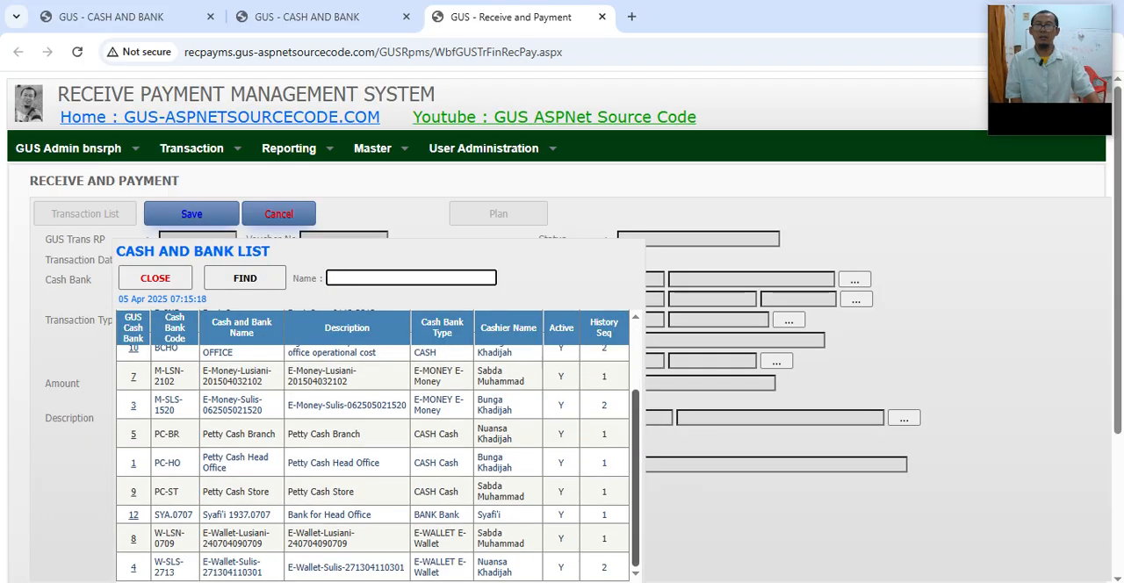
pyautogui.scroll(-2, 562, 308)
pyautogui.scroll(3, 372, 281)
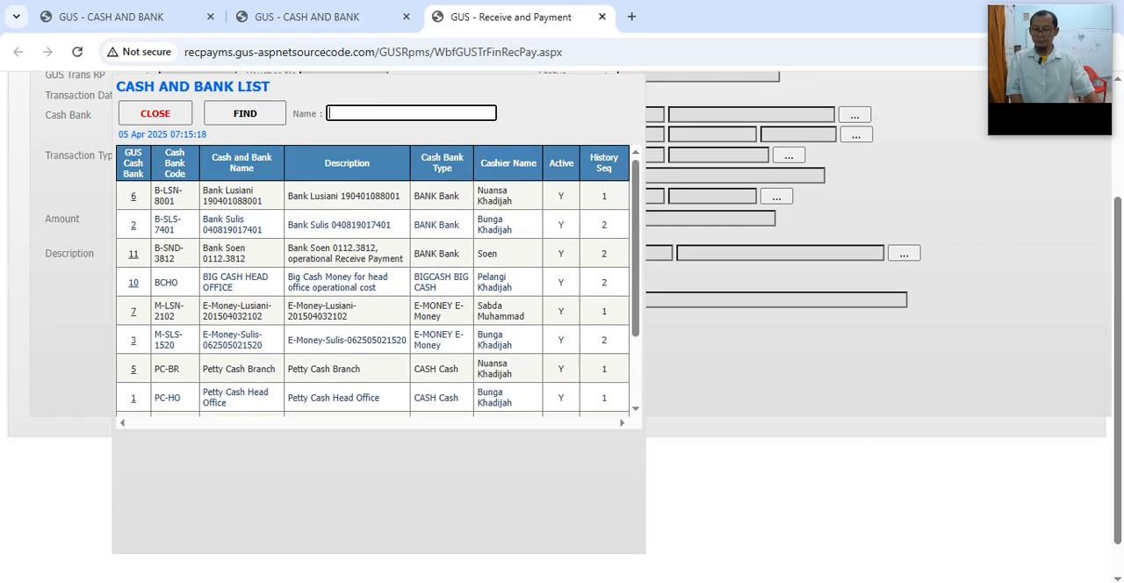
pyautogui.hotkey('ctrl', 'f')
pyautogui.write('sya')
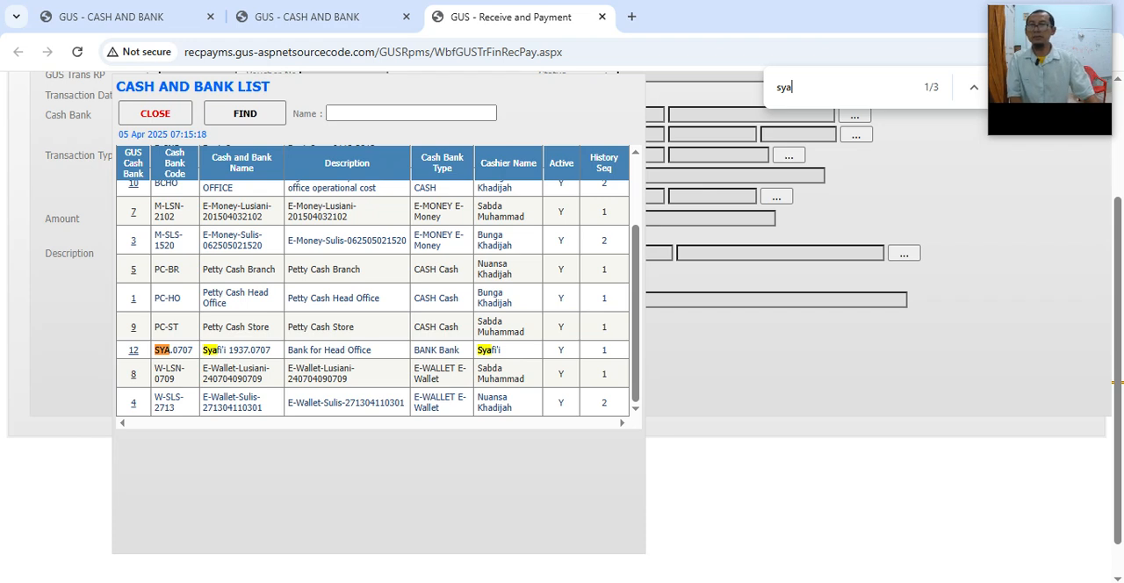
pyautogui.moveTo(170, 349); pyautogui.dragTo(192, 349)
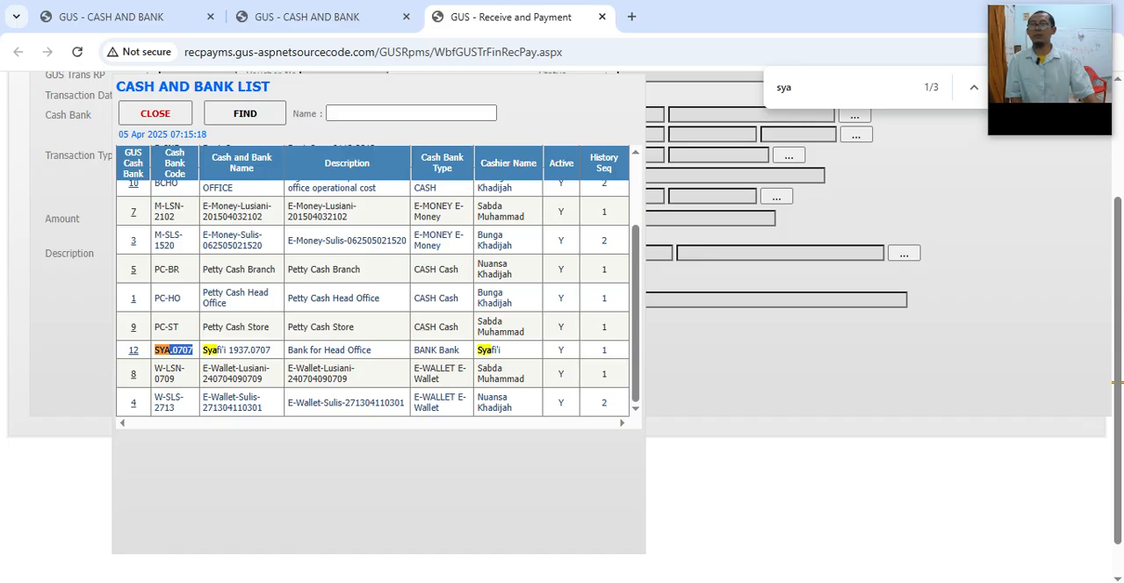
pyautogui.scroll(2, 373, 281)
pyautogui.scroll(-2, 372, 281)
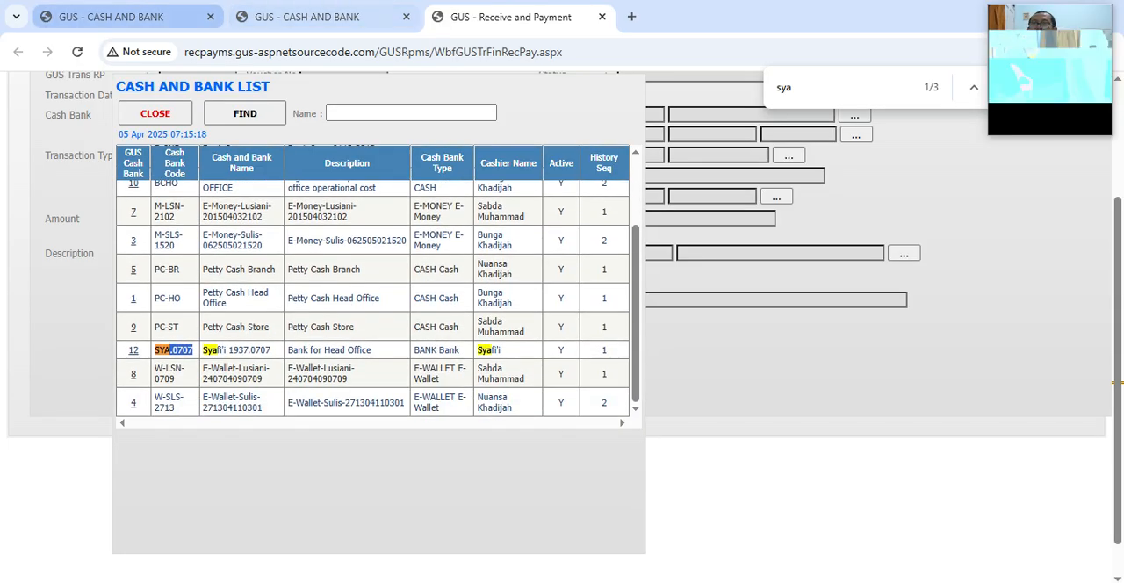
# Step: Examine the Active flag of SYA.0709 in the Cash and Bank master and return to the transaction page
pyautogui.click(111, 17)
pyautogui.click(308, 17)
pyautogui.click(118, 334)
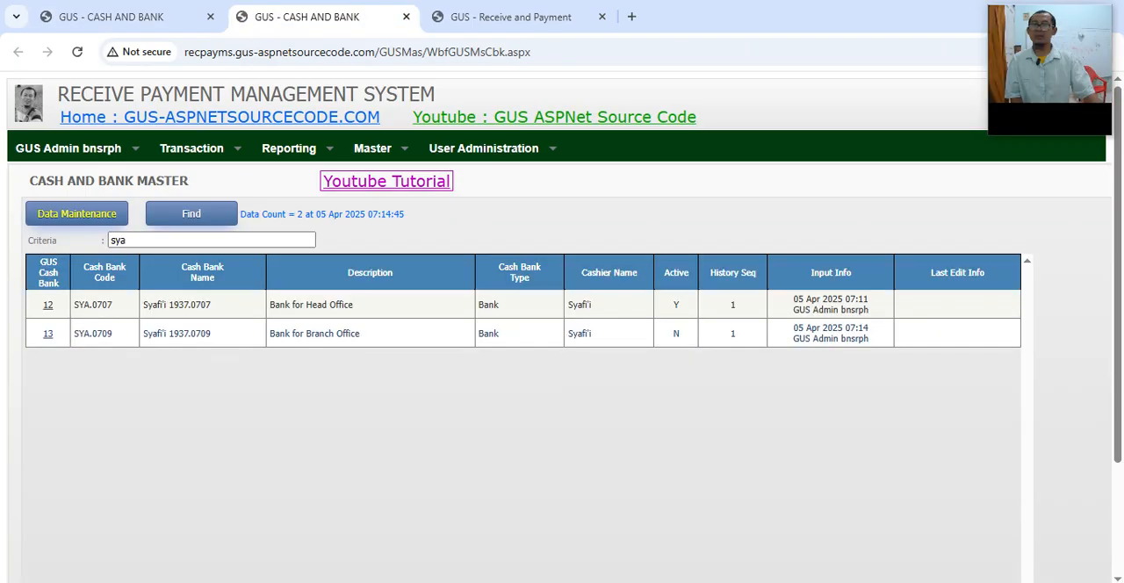
pyautogui.moveTo(85, 333); pyautogui.dragTo(174, 334)
pyautogui.moveTo(672, 334); pyautogui.dragTo(681, 334)
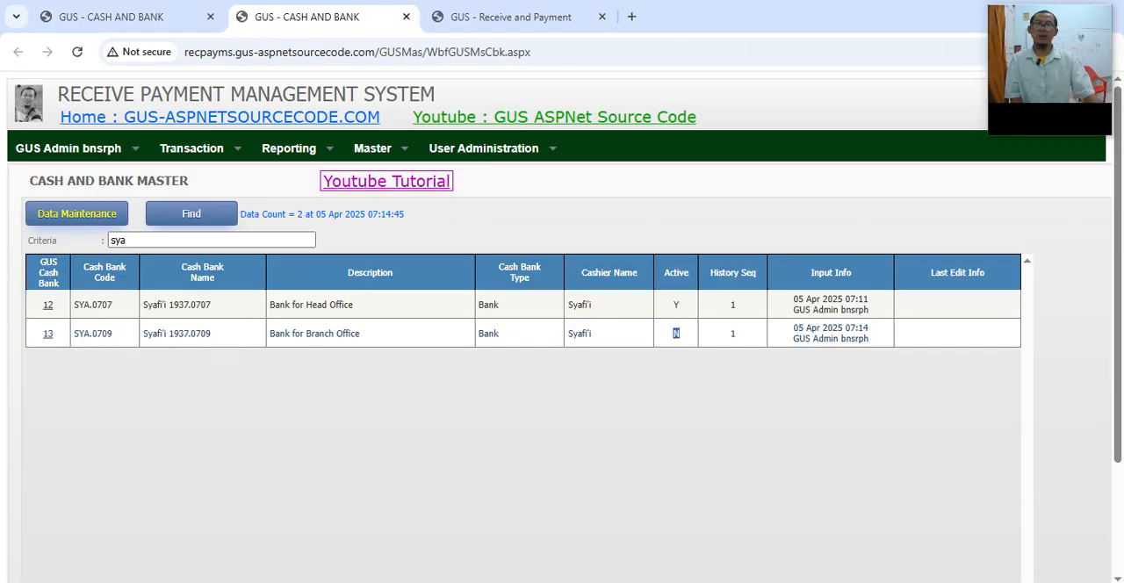
pyautogui.click(511, 17)
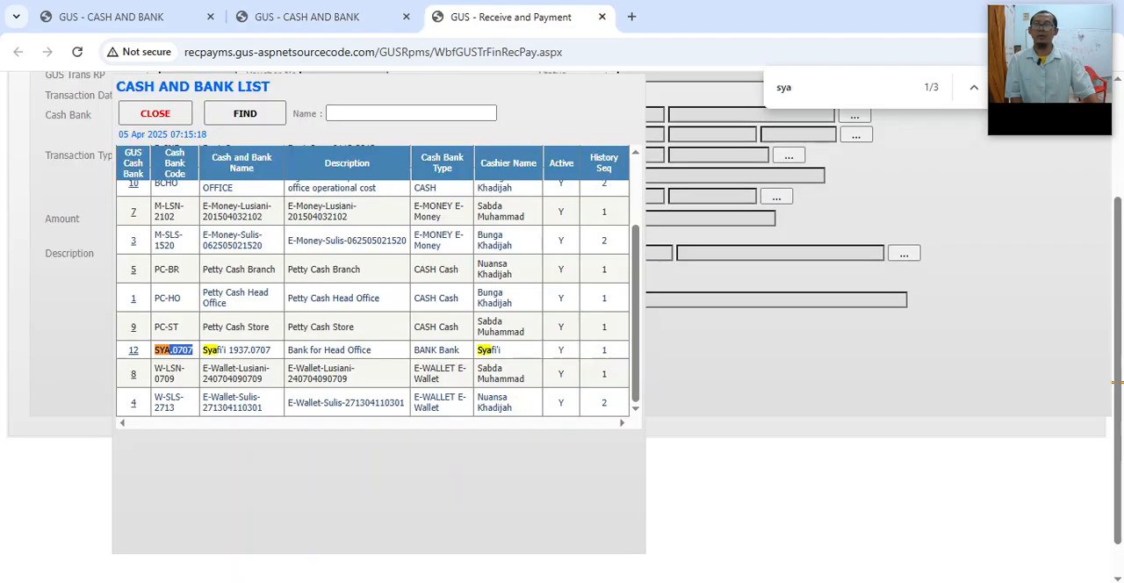
# Step: Close and reopen the transaction's Cash Bank list, and look through it for the SYA codes
pyautogui.click(154, 113)
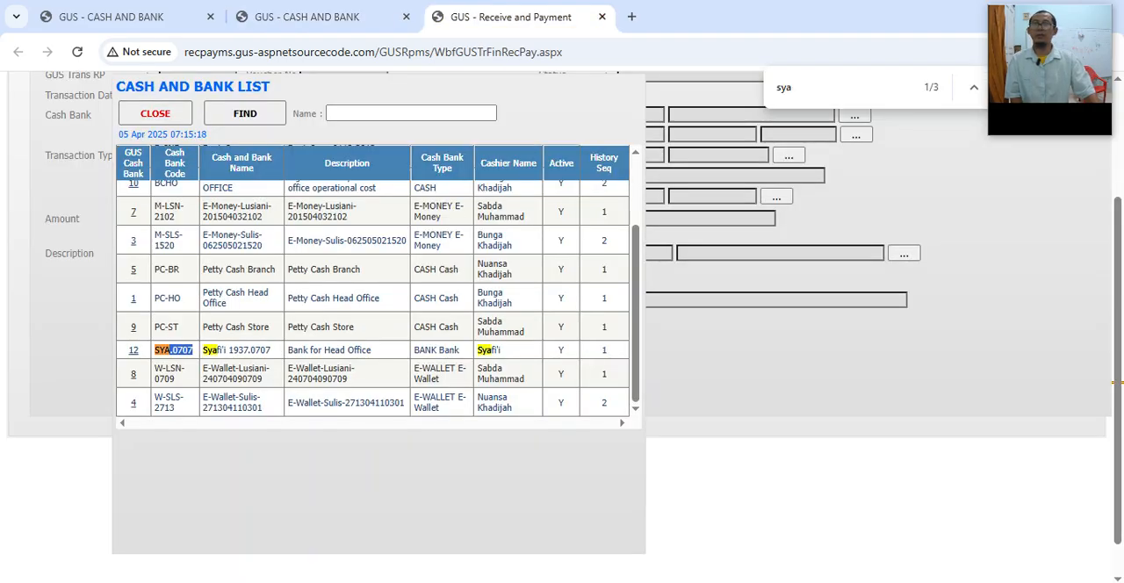
pyautogui.scroll(2, 558, 326)
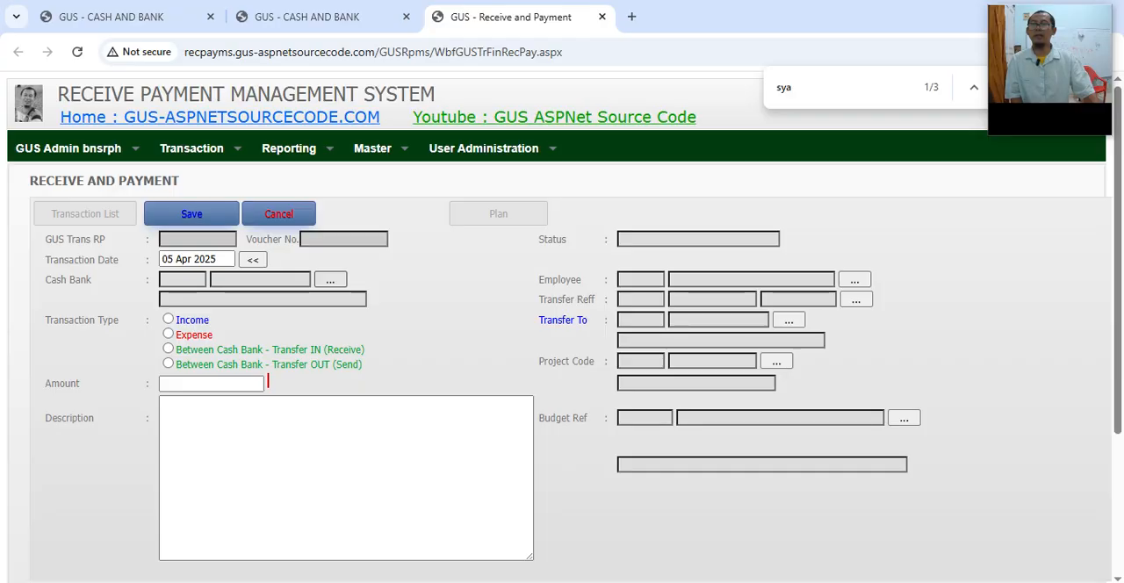
pyautogui.click(330, 280)
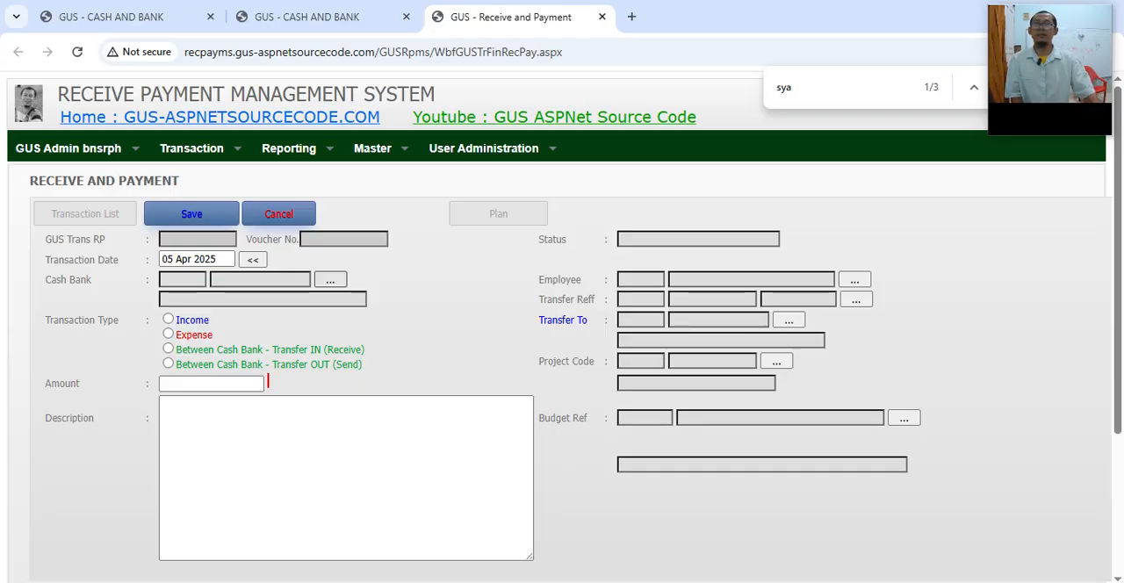
pyautogui.scroll(-2, 395, 351)
pyautogui.scroll(-1, 561, 307)
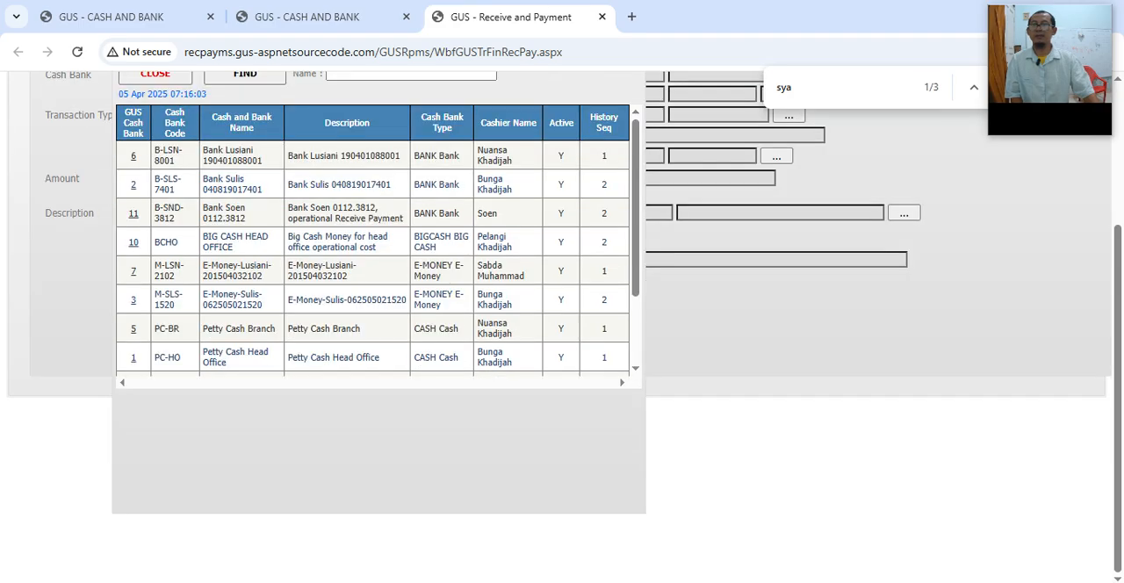
pyautogui.scroll(-2, 373, 240)
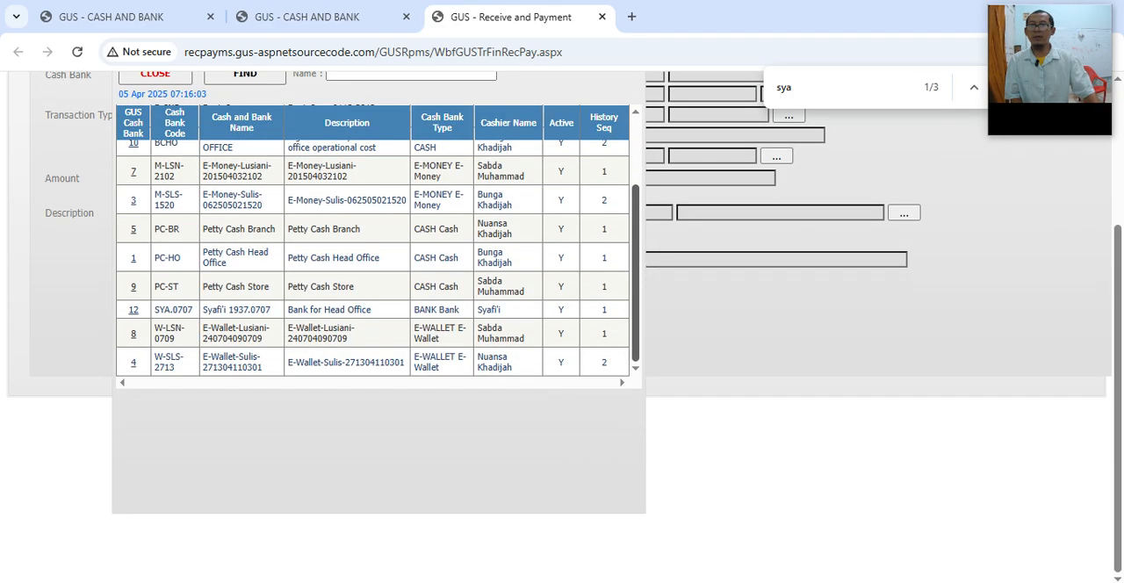
pyautogui.moveTo(154, 310); pyautogui.dragTo(193, 310)
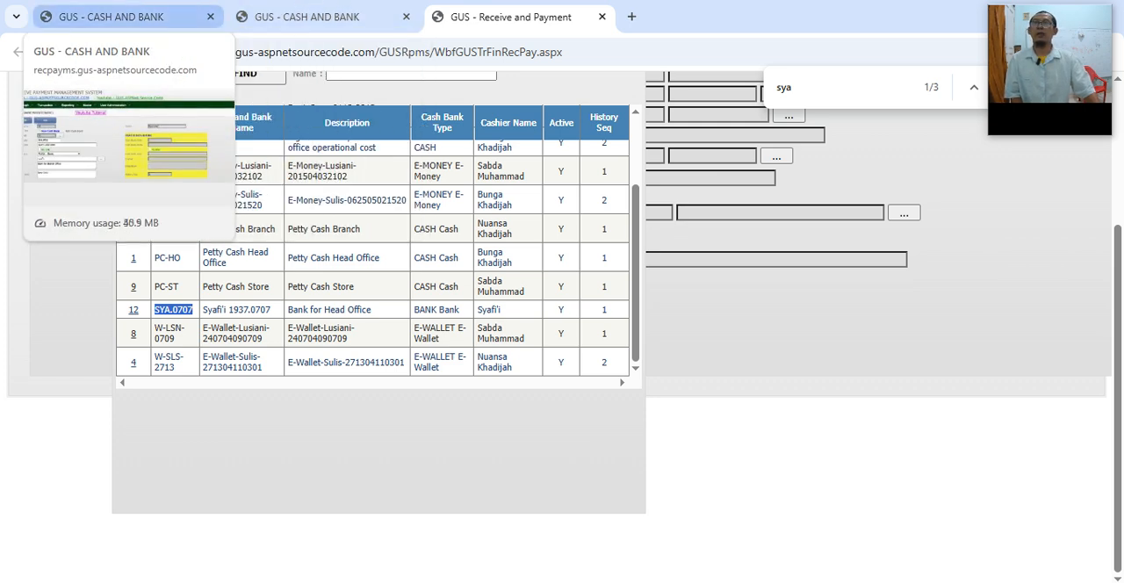
pyautogui.click(327, 310)
pyautogui.moveTo(154, 310); pyautogui.dragTo(193, 310)
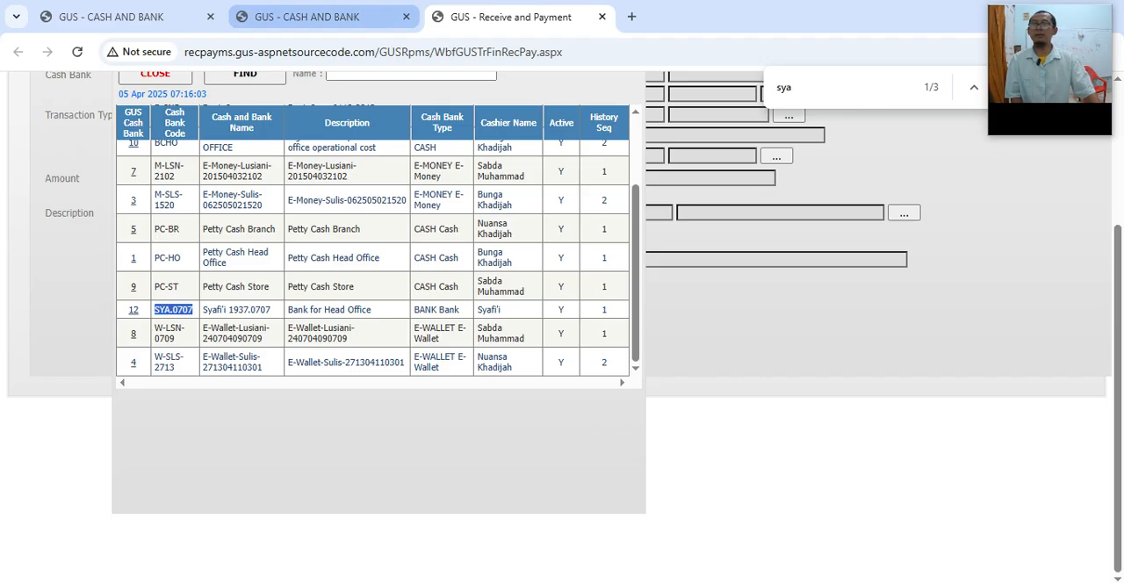
# Step: Compare with the code and Active flag of the SYA.0709 row in the Cash and Bank master
pyautogui.click(307, 17)
pyautogui.moveTo(113, 334); pyautogui.dragTo(77, 333)
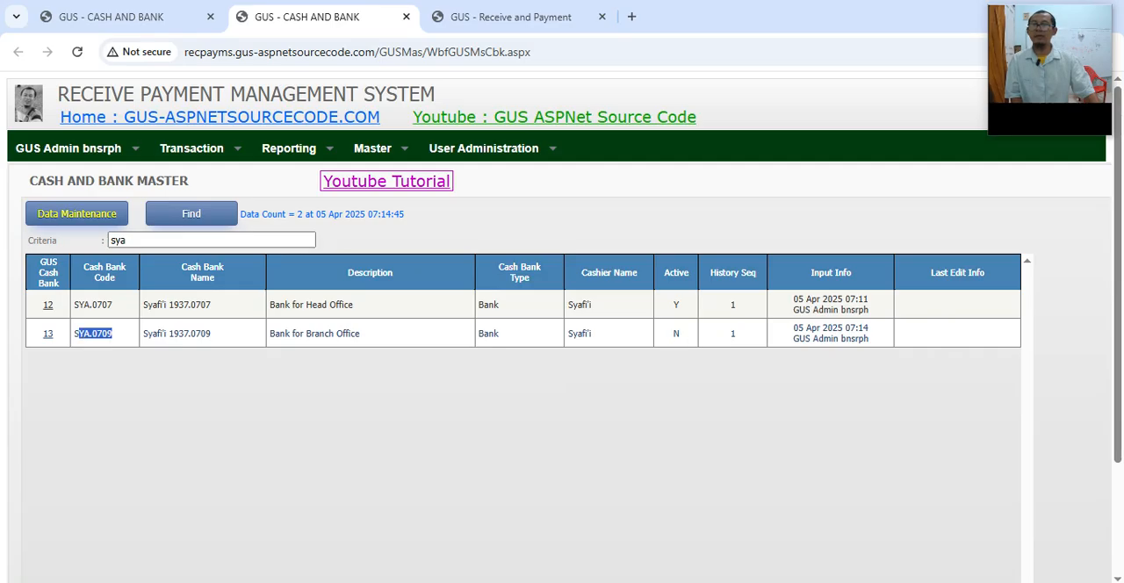
pyautogui.moveTo(671, 334); pyautogui.dragTo(680, 334)
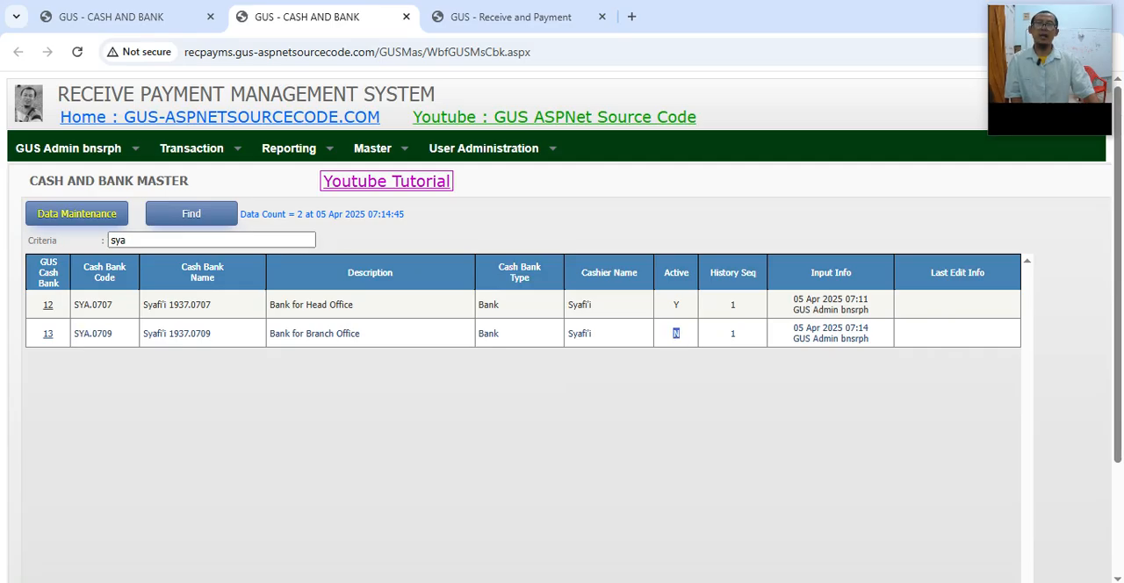
# Step: Start a new maintenance record of type Edit Cash Bank and load SYA.0709 from the Cash Bank list
pyautogui.click(111, 17)
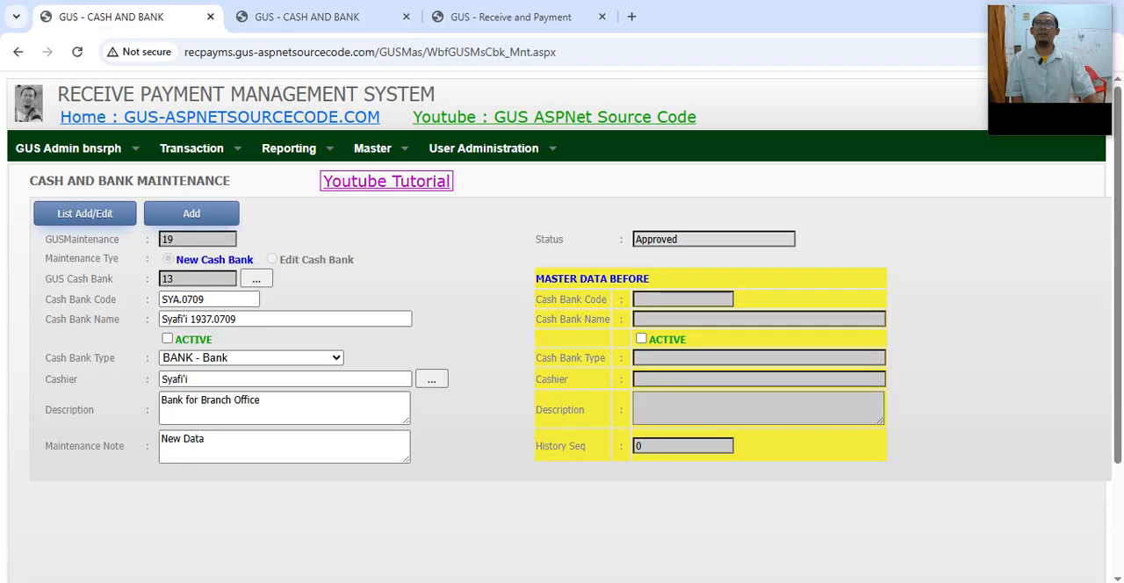
pyautogui.click(191, 214)
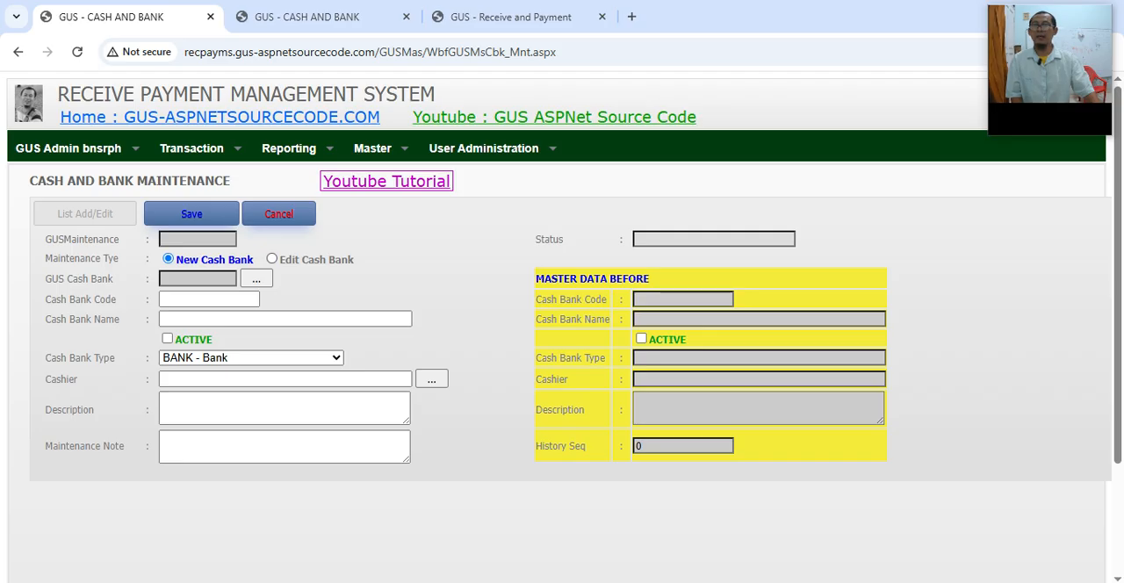
pyautogui.click(273, 259)
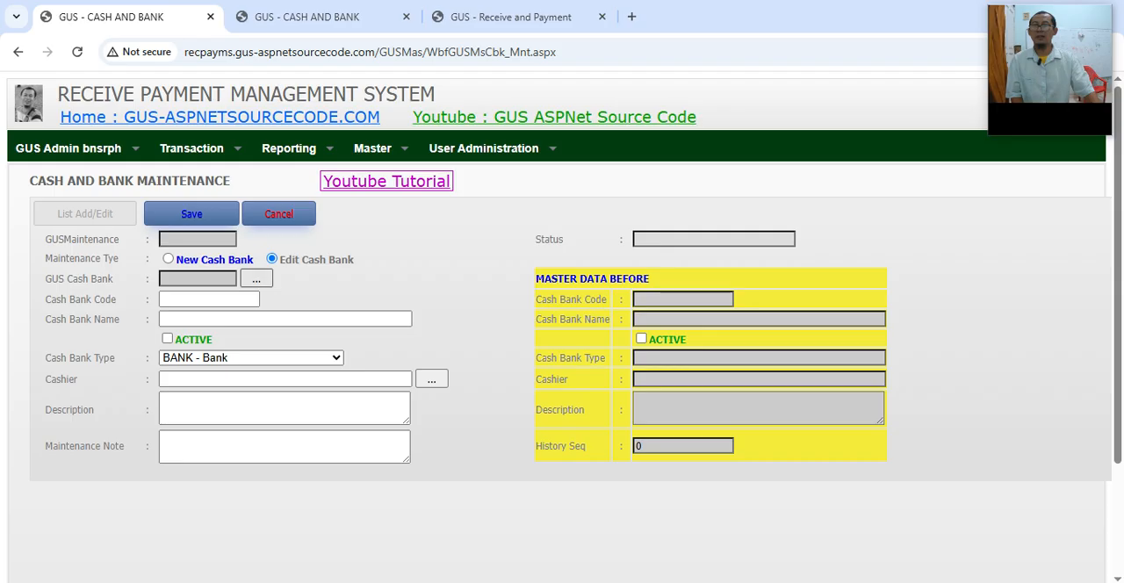
pyautogui.click(255, 278)
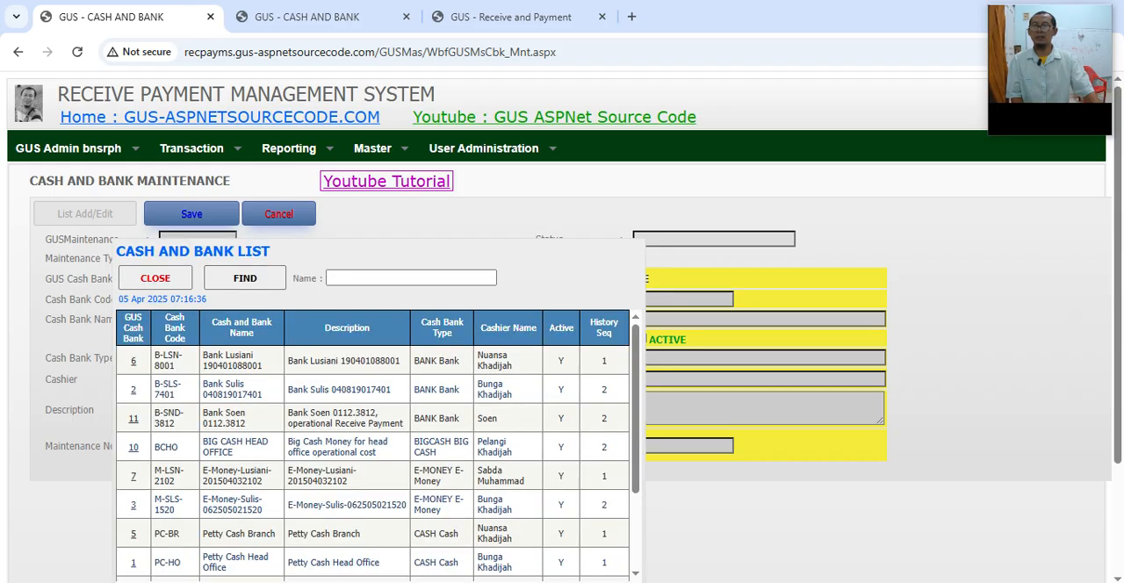
pyautogui.scroll(-2, 561, 351)
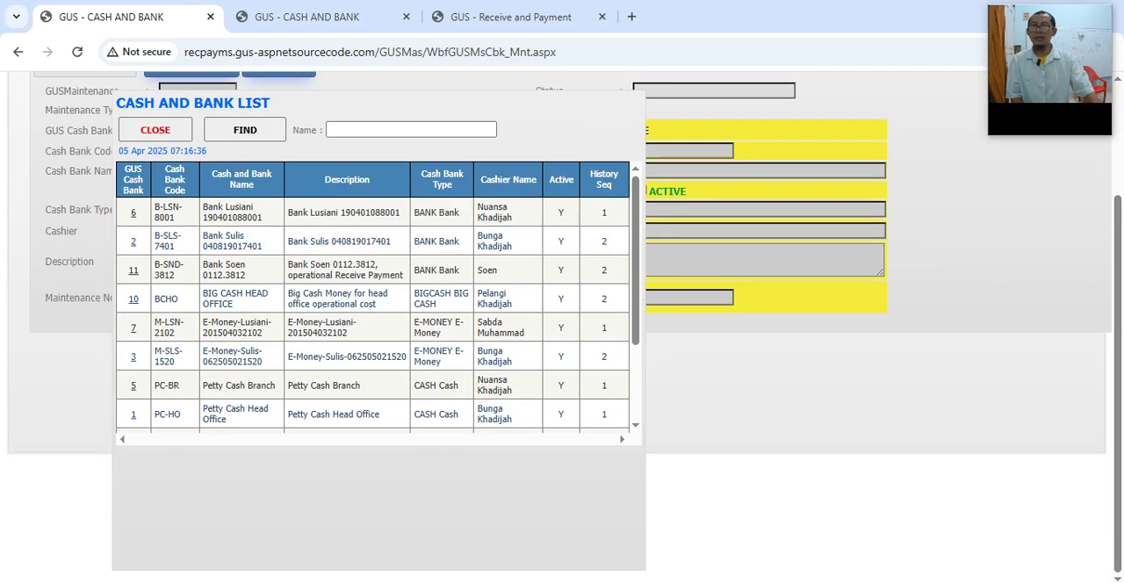
pyautogui.scroll(-2, 372, 299)
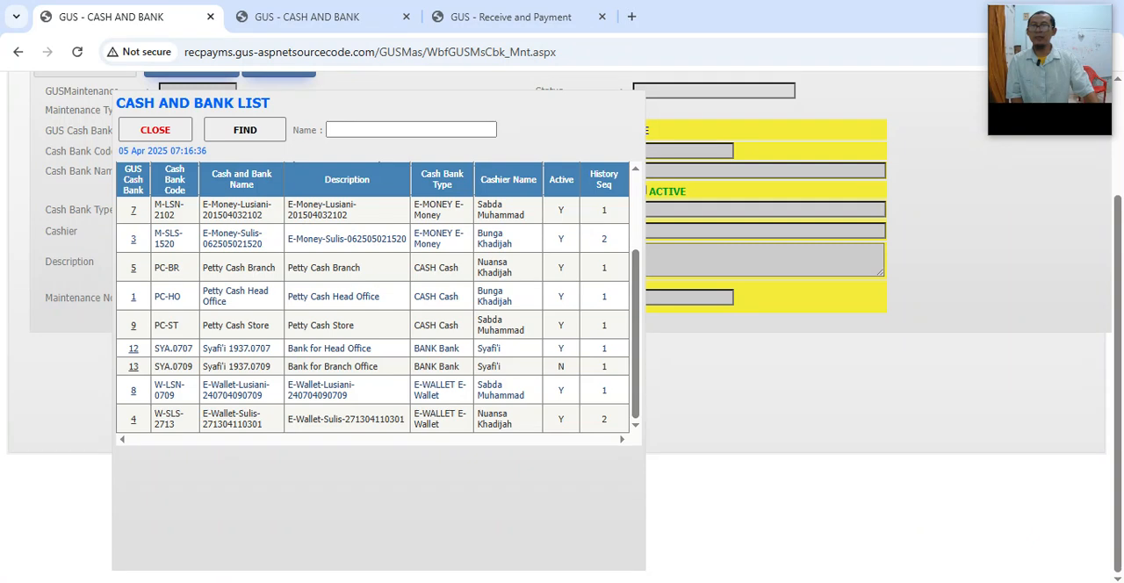
pyautogui.moveTo(163, 366); pyautogui.dragTo(193, 366)
pyautogui.click(133, 367)
pyautogui.scroll(1, 561, 327)
pyautogui.scroll(2, 562, 327)
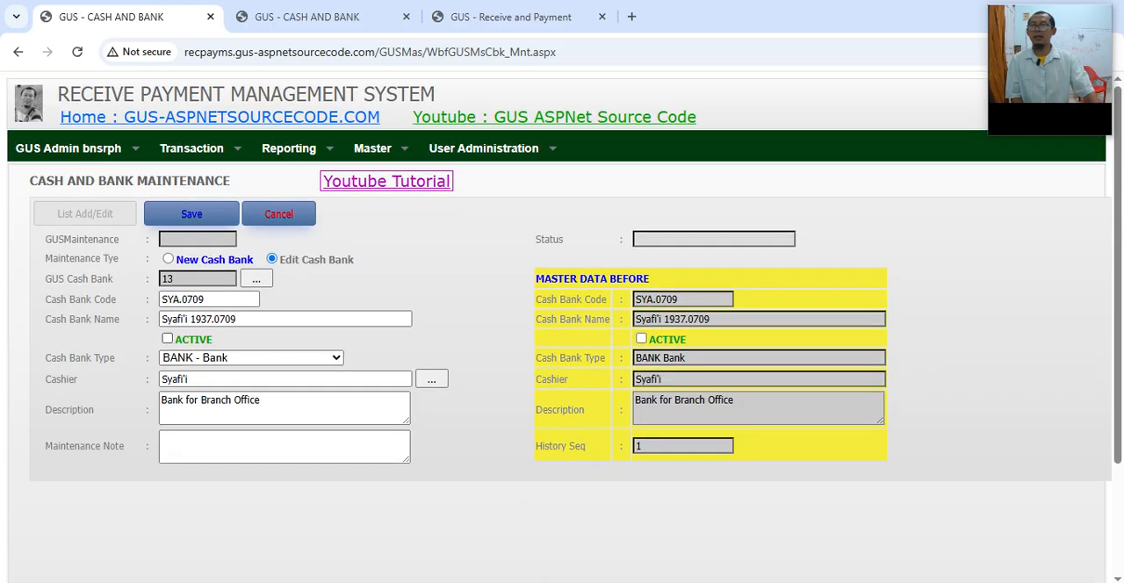
# Step: Set SYA.0709 to Active, enter the maintenance note "Activate SYA.0709", and save the maintenance record
pyautogui.click(167, 338)
pyautogui.press('Tab')
pyautogui.press('Tab')
pyautogui.press('Tab')
pyautogui.press('Tab')
pyautogui.press('Tab')
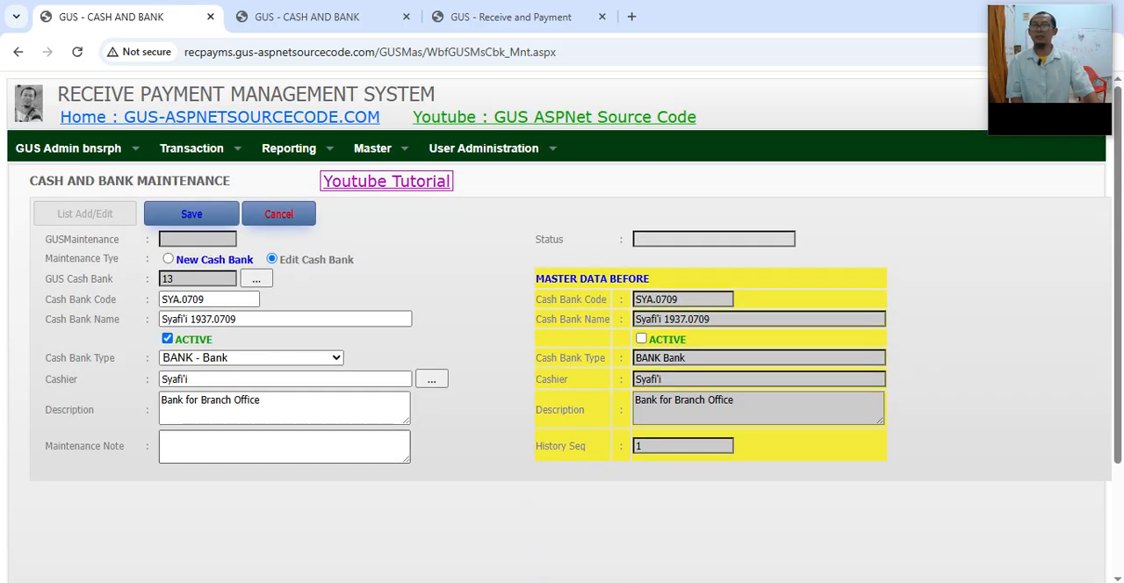
pyautogui.write('Activate')
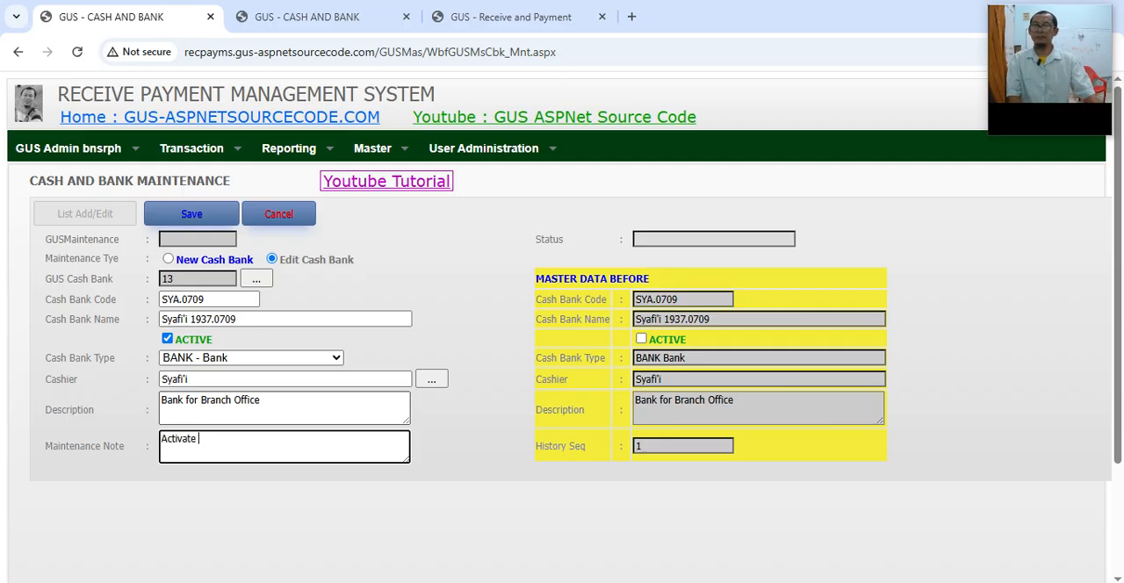
pyautogui.write(' SY')
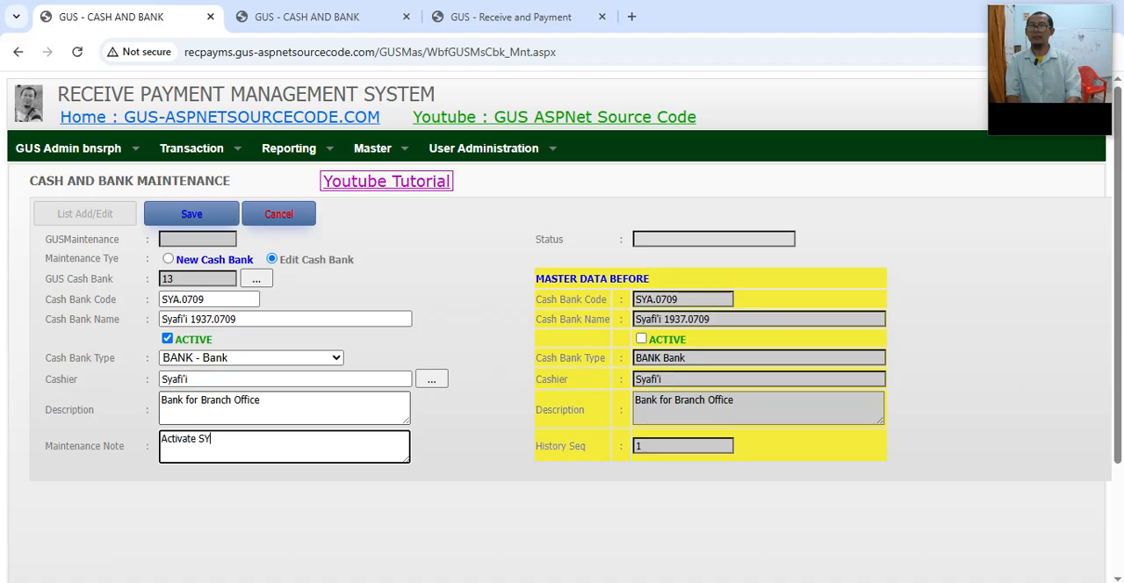
pyautogui.write('A.0709')
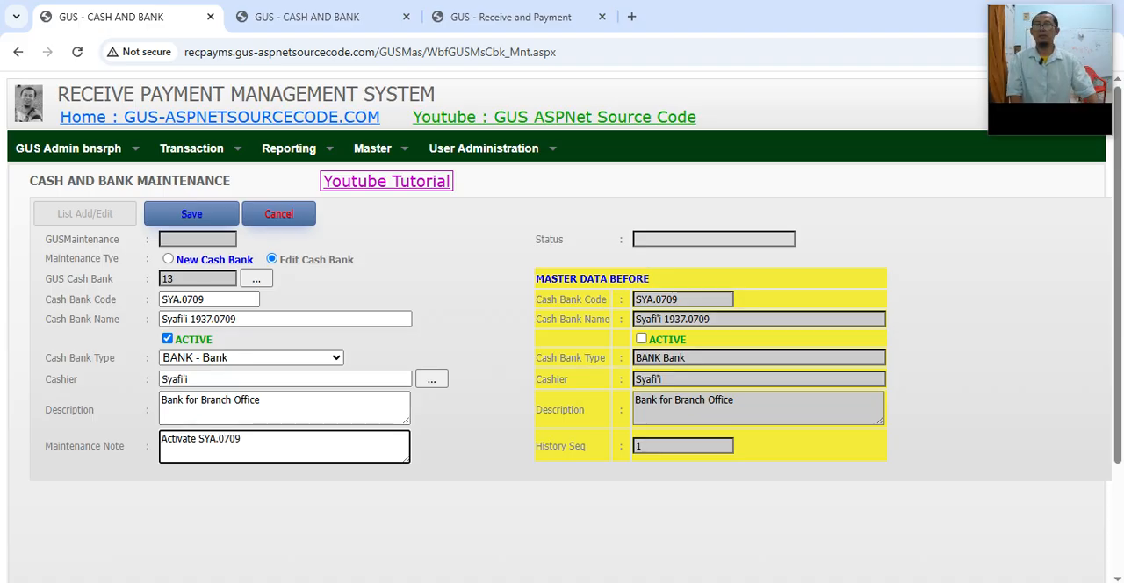
pyautogui.click(191, 213)
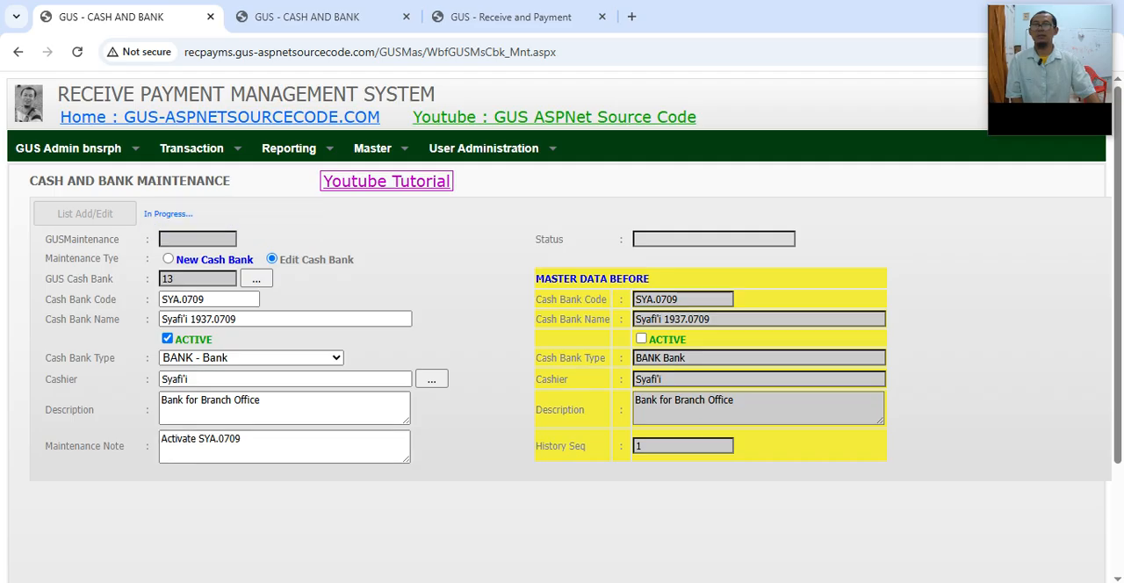
# Step: Refresh the "sya" search in the Cash and Bank master to check the Active flag of SYA.0709 before approval
pyautogui.click(307, 17)
pyautogui.click(192, 213)
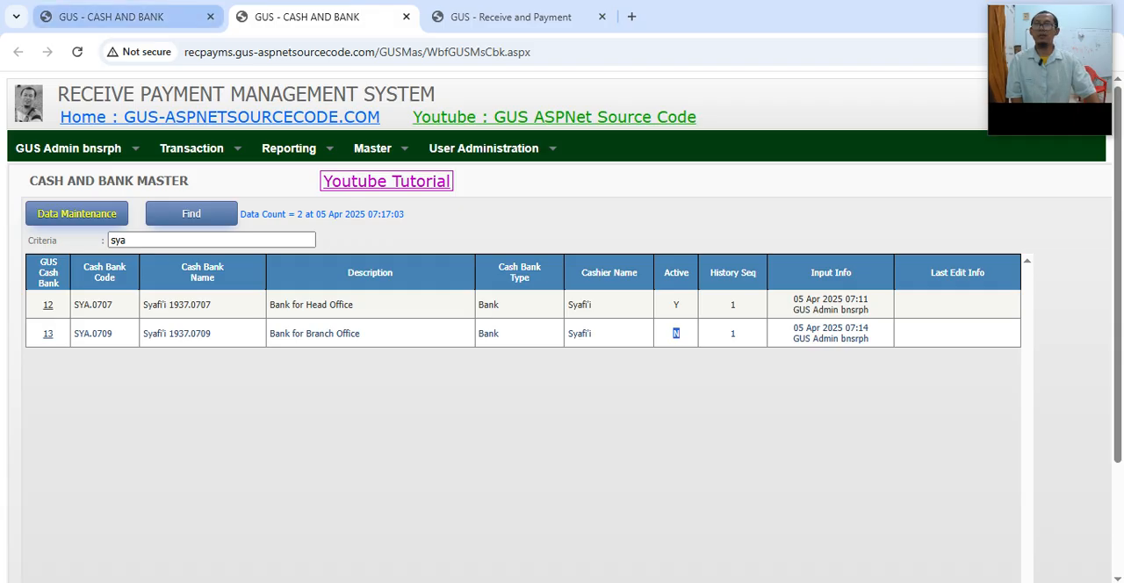
# Step: Return to the Cash and Bank maintenance record that activates SYA.0709 and approve it
pyautogui.click(123, 16)
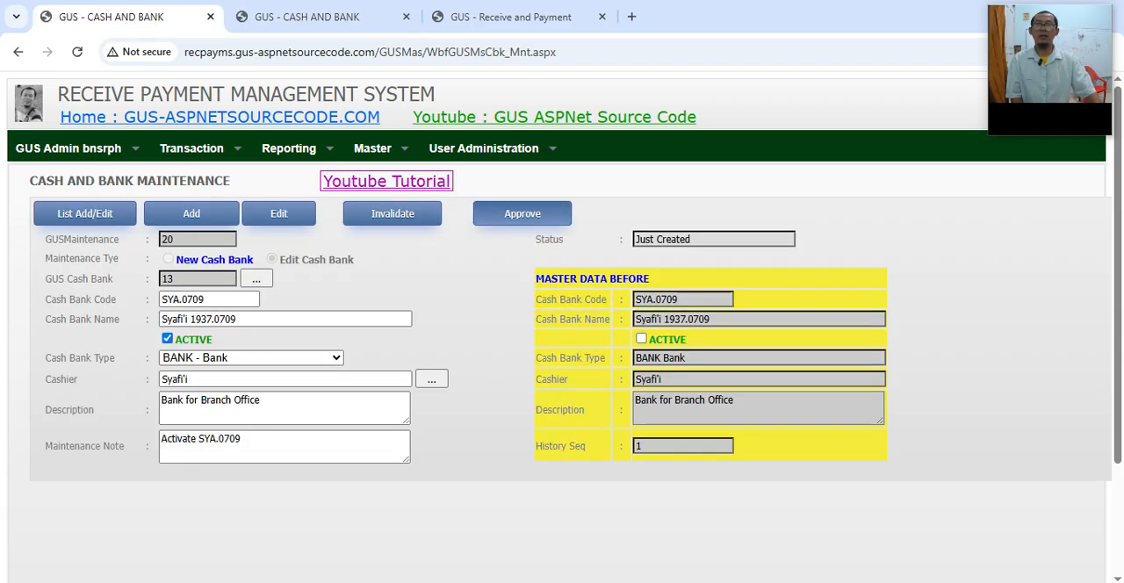
pyautogui.click(522, 214)
pyautogui.click(421, 297)
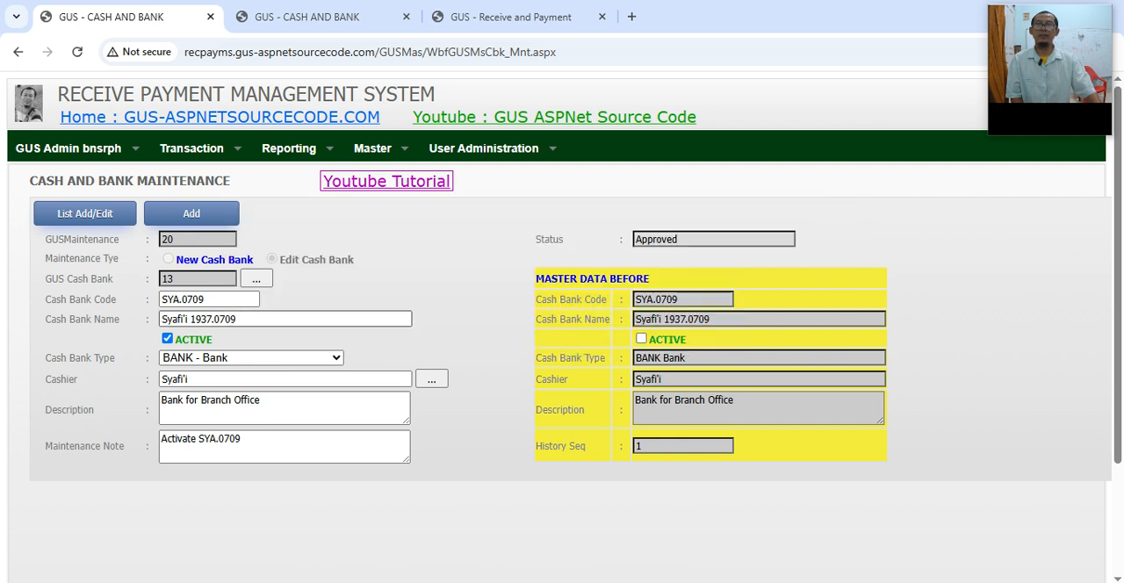
# Step: Refresh the "sya" search in the Cash and Bank master and check the Active flag of SYA.0709 after approval
pyautogui.hotkey('ctrl', 'Tab')
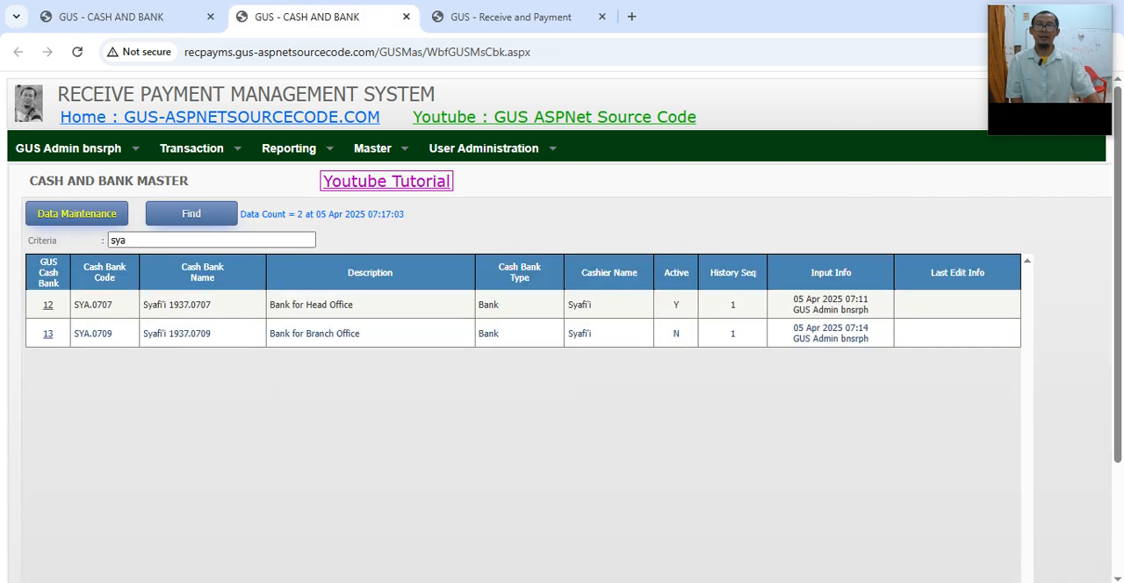
pyautogui.click(675, 333)
pyautogui.click(191, 213)
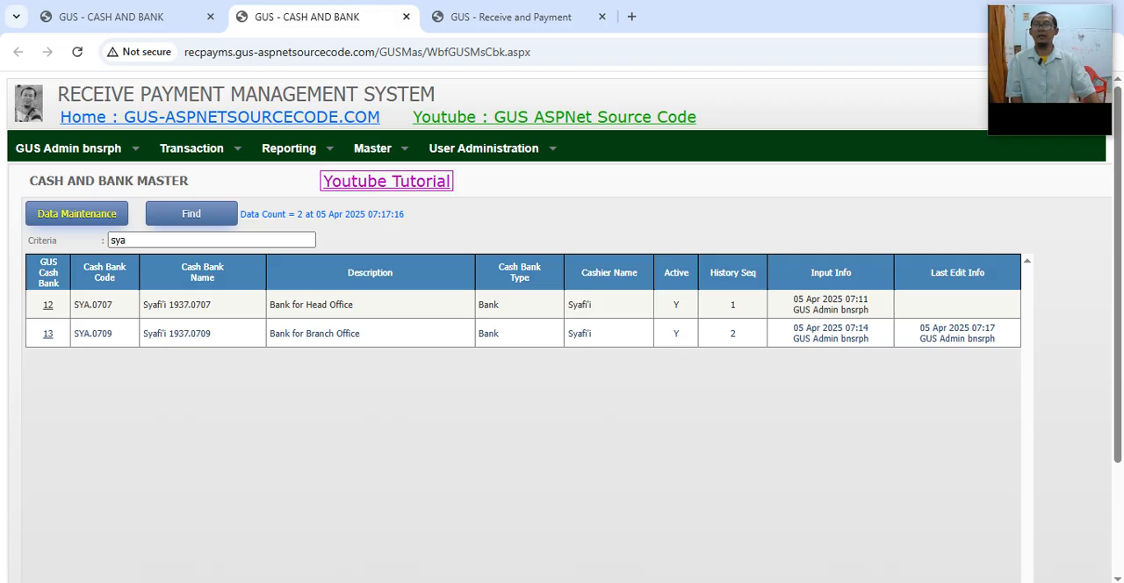
pyautogui.moveTo(76, 333); pyautogui.dragTo(112, 333)
pyautogui.moveTo(672, 333); pyautogui.dragTo(680, 334)
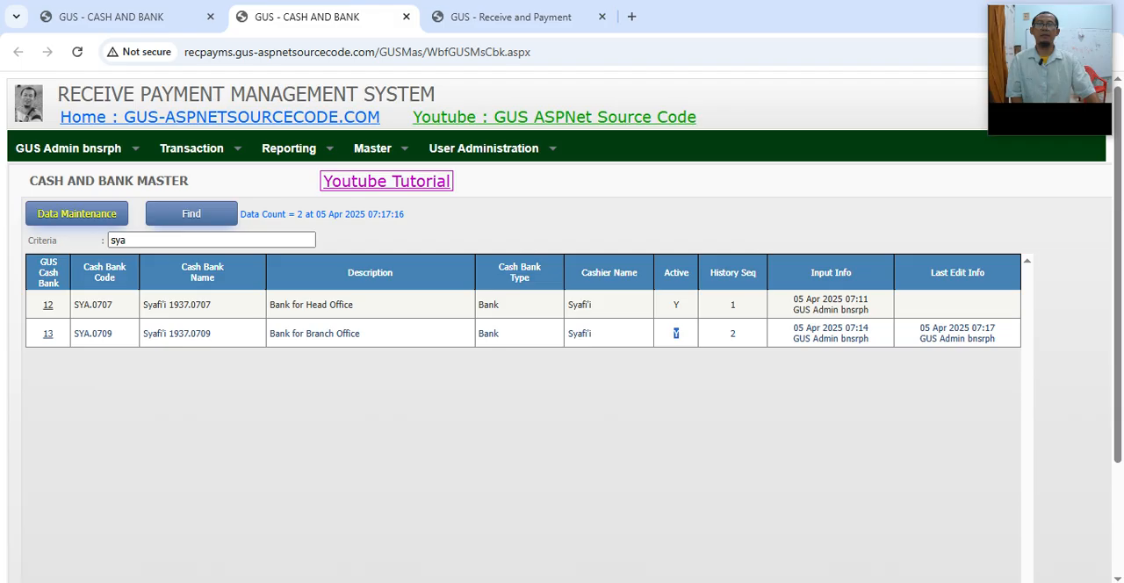
# Step: Rerun the unfiltered Cash and Bank List in the Receive and Payment transaction and look through it for SYA.0709
pyautogui.click(511, 16)
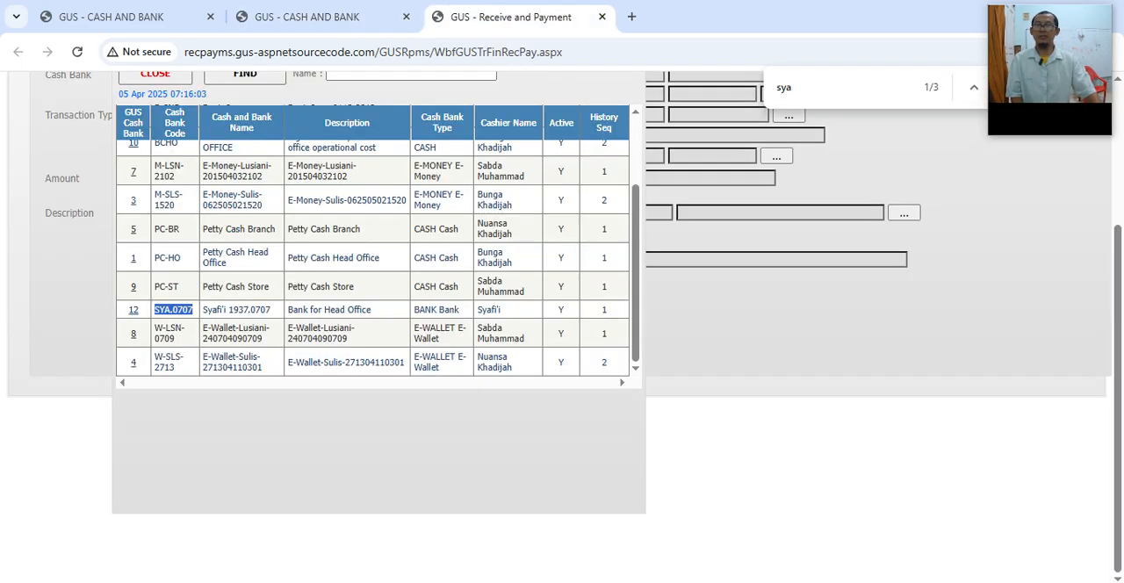
pyautogui.scroll(1, 561, 325)
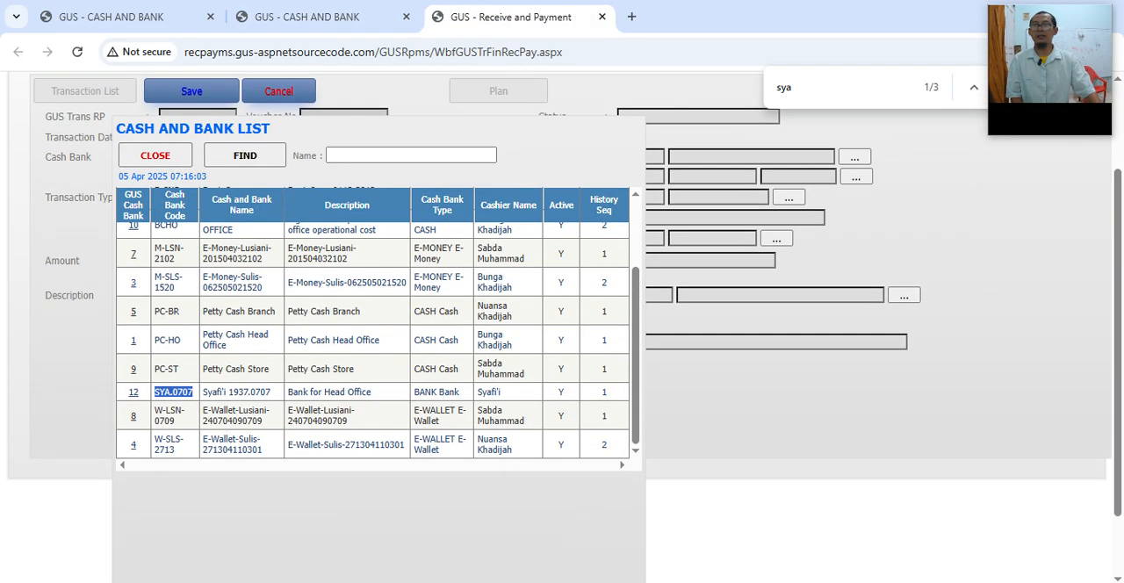
pyautogui.click(174, 393)
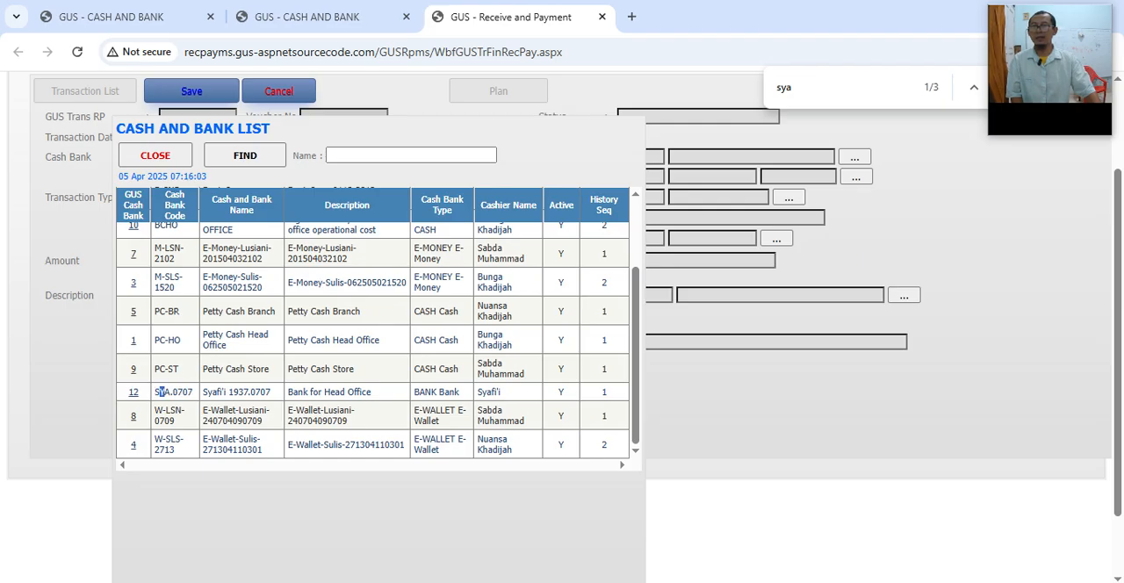
pyautogui.moveTo(156, 392); pyautogui.dragTo(189, 391)
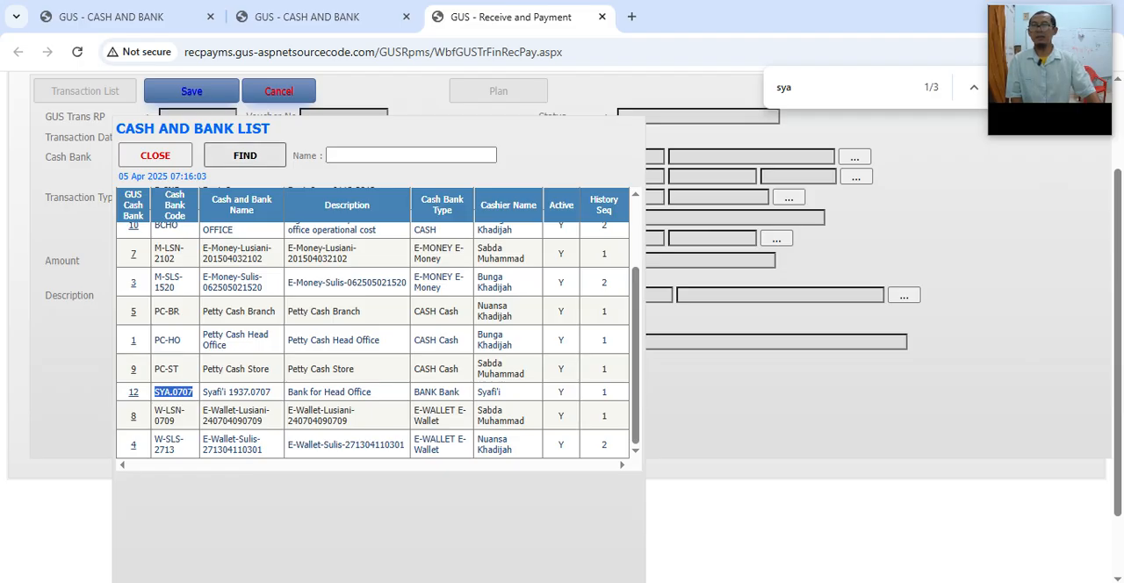
pyautogui.click(245, 156)
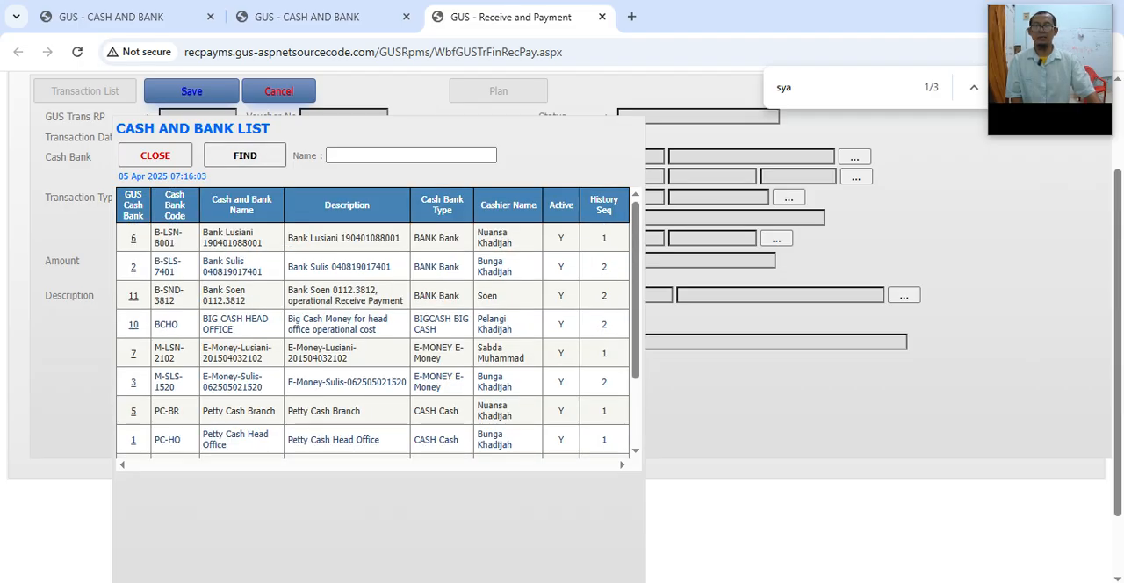
pyautogui.scroll(-2, 372, 333)
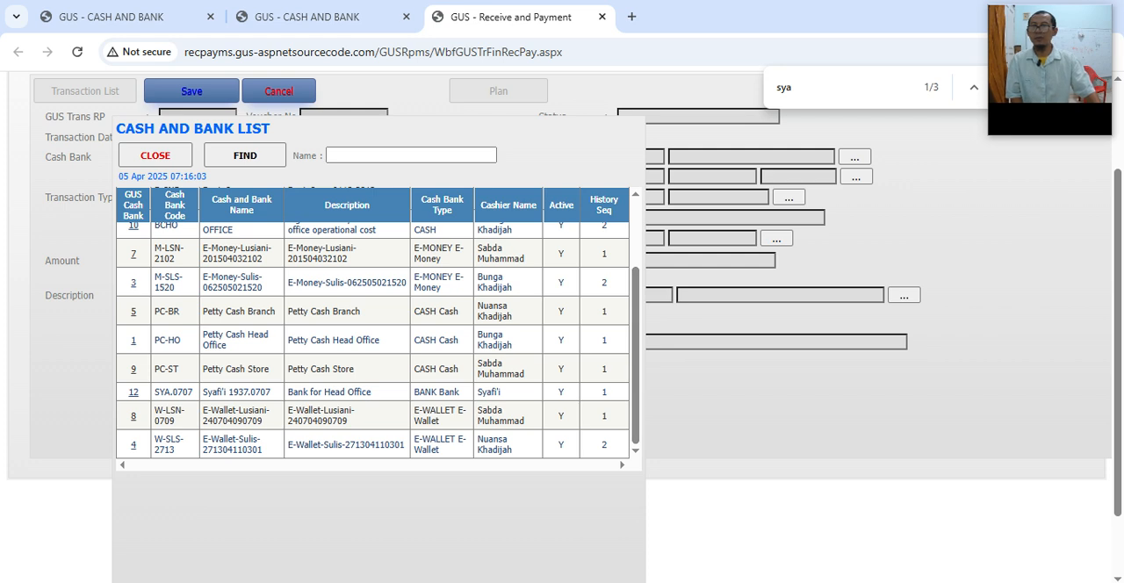
pyautogui.scroll(3, 372, 333)
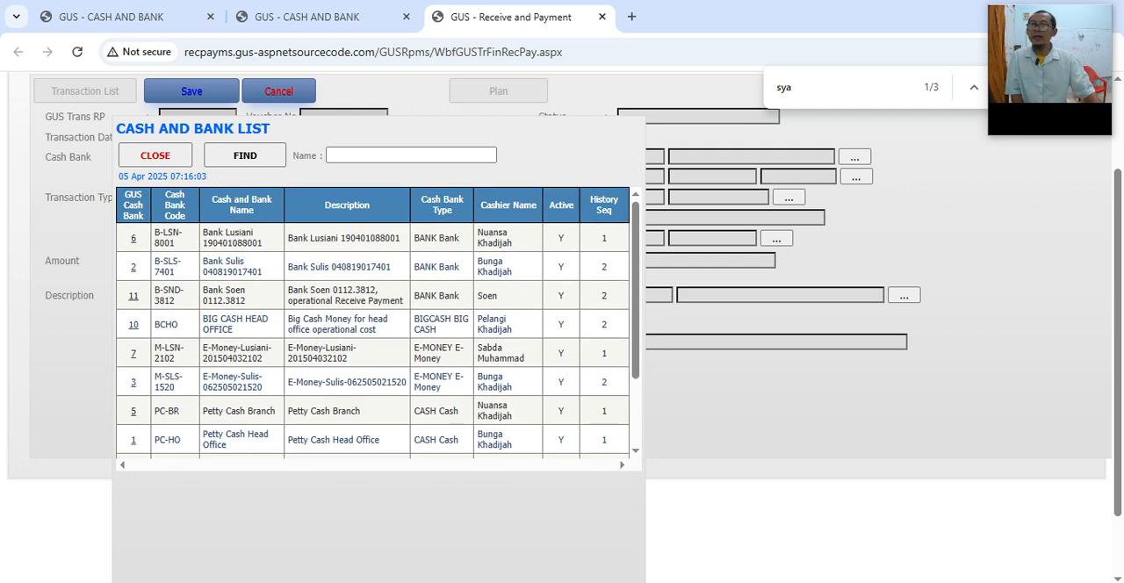
pyautogui.scroll(-2, 373, 334)
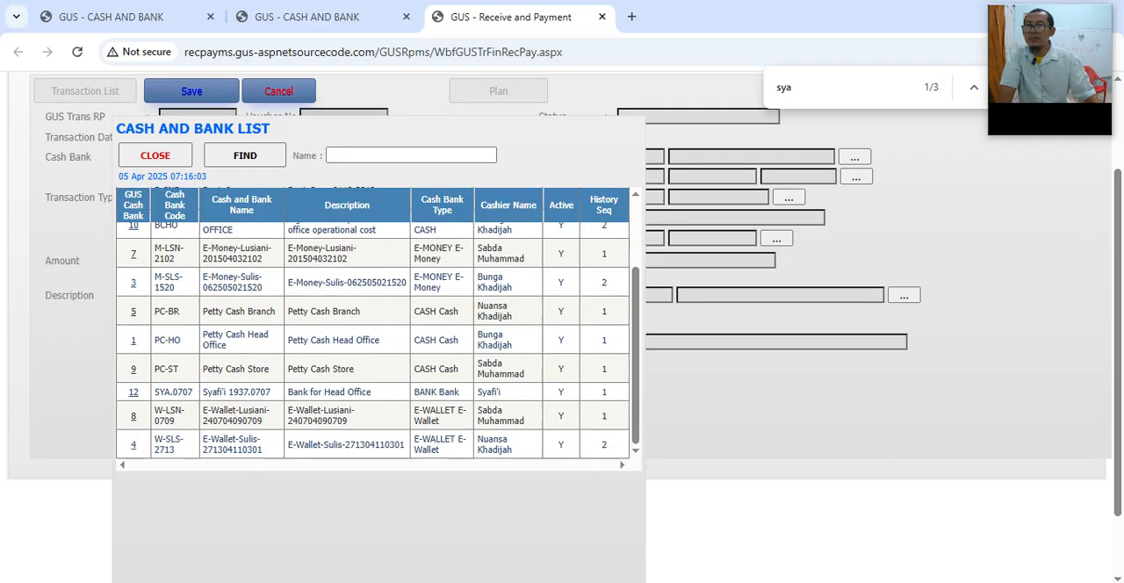
pyautogui.scroll(-1, 373, 333)
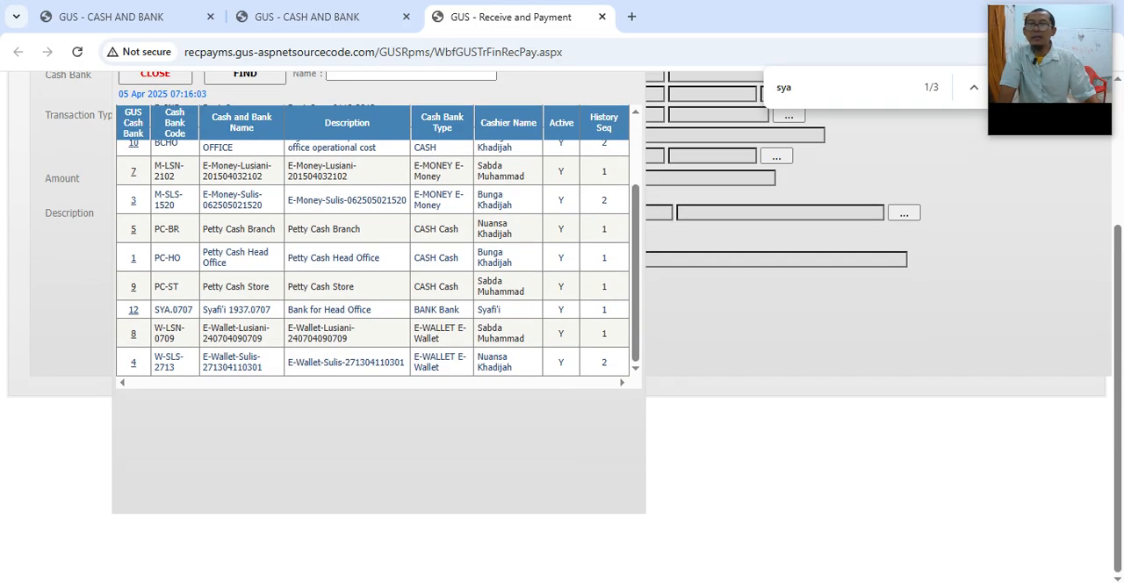
pyautogui.scroll(3, 372, 255)
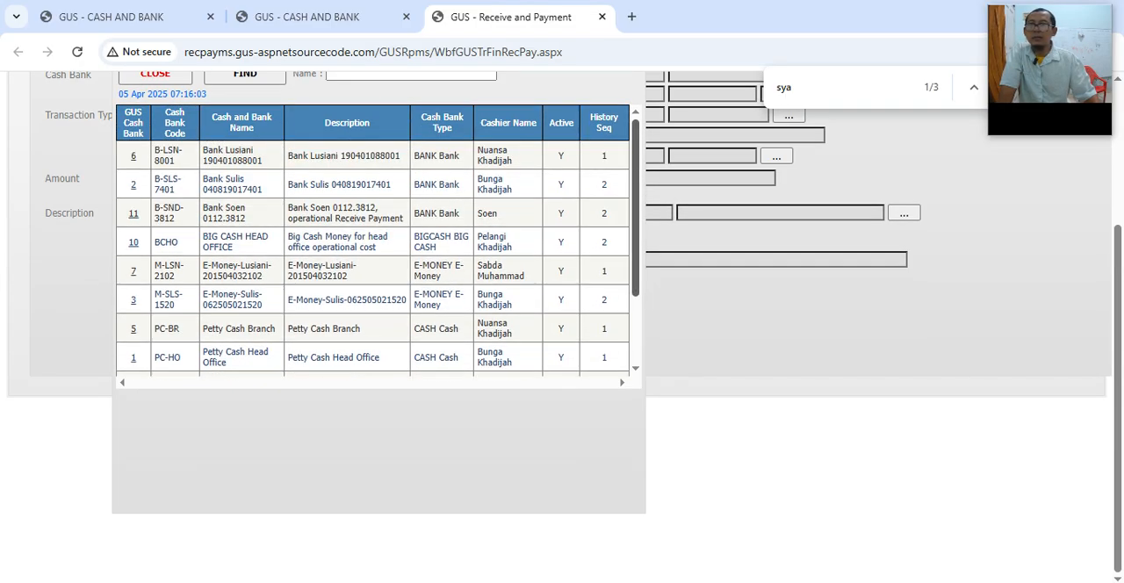
pyautogui.scroll(2, 372, 334)
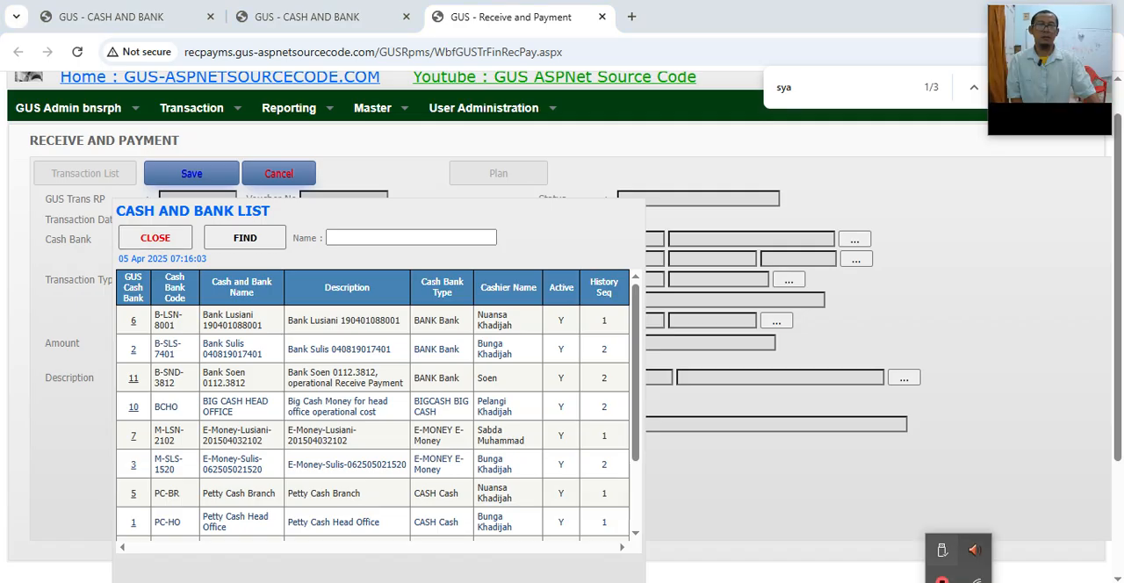
pyautogui.rightClick(941, 579)
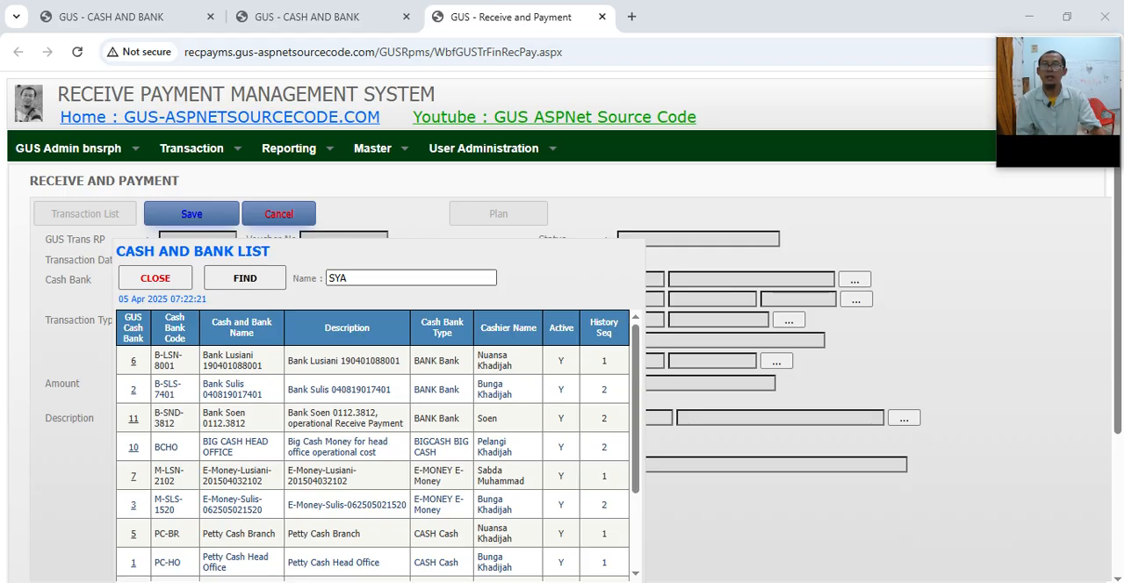
# Step: Load SYA.0709 from the Cash and Bank List as the transaction's Cash Bank and check its code and name
pyautogui.scroll(-3, 372, 456)
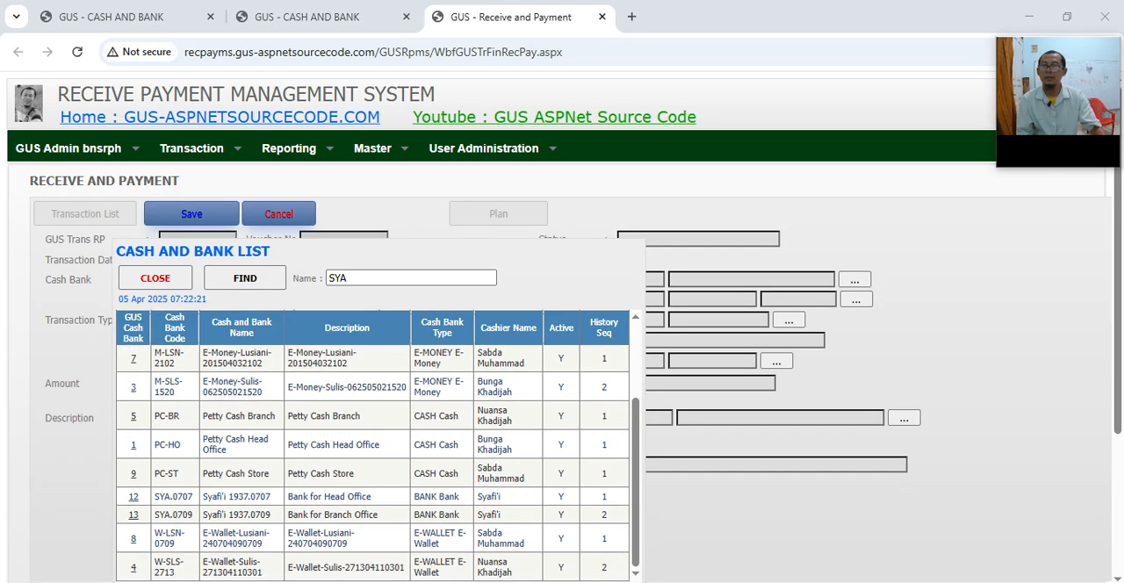
pyautogui.scroll(3, 373, 456)
pyautogui.scroll(-3, 372, 457)
pyautogui.moveTo(154, 515); pyautogui.dragTo(193, 515)
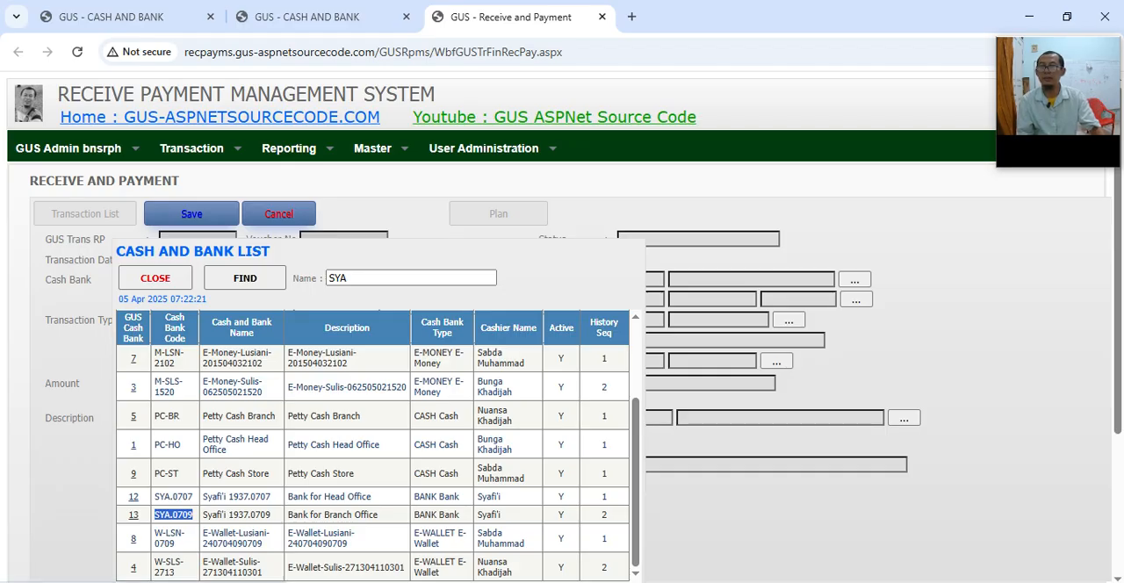
pyautogui.click(133, 515)
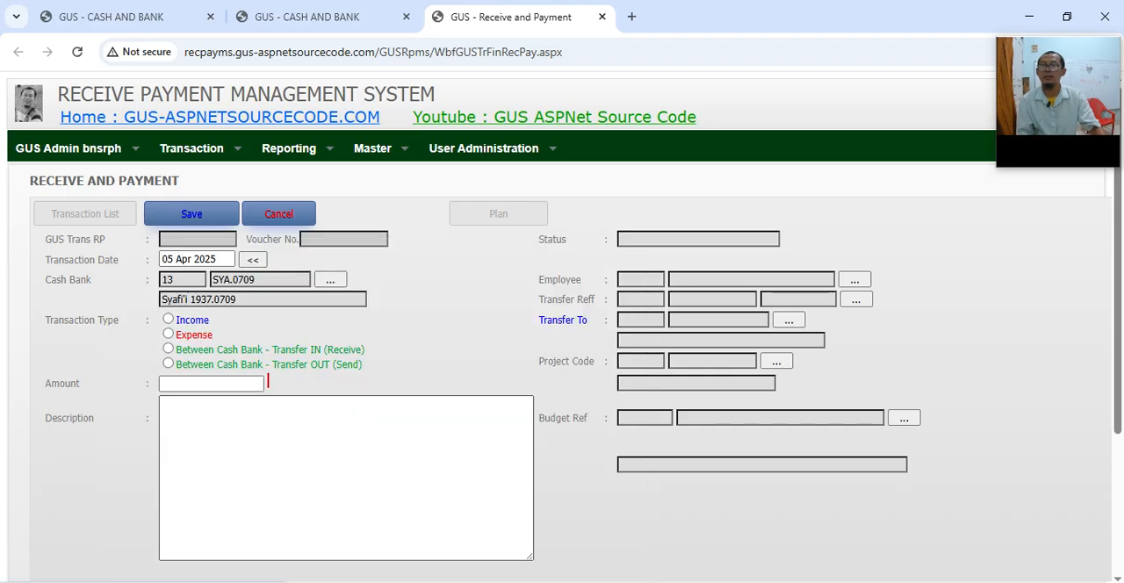
pyautogui.press('Tab')
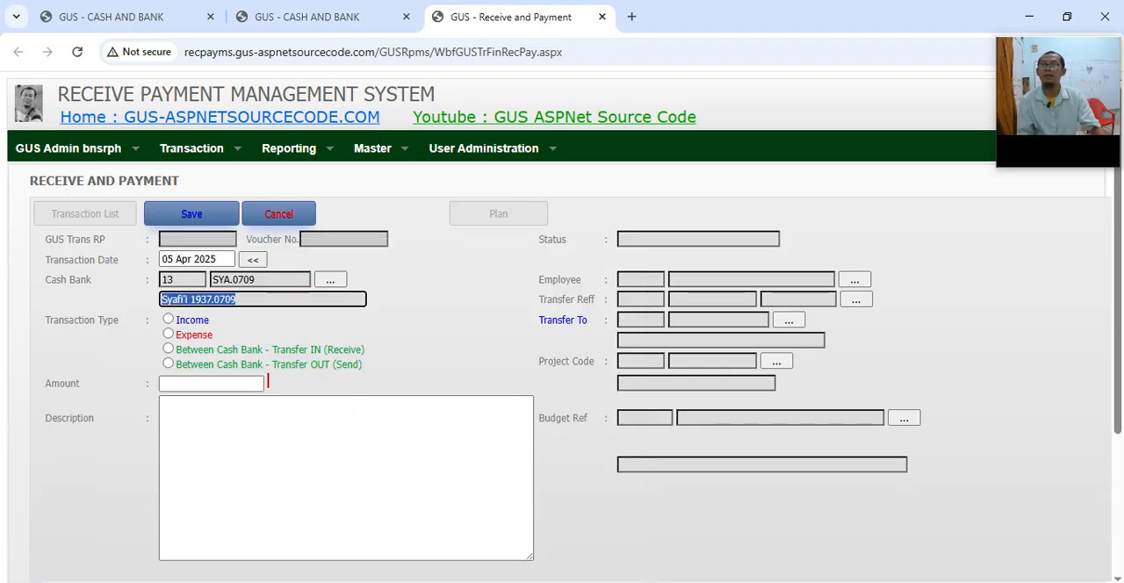
pyautogui.hotkey('shift', 'Tab')
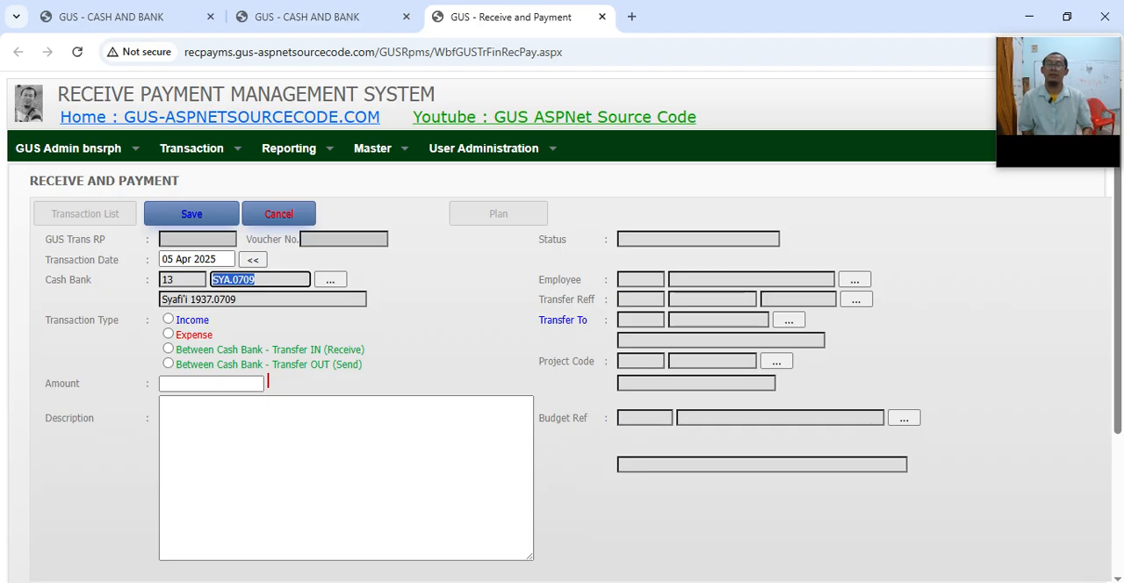
# Step: Switch to the OpenOffice Impress manual, highlight the rule that only an Active Cash Bank can be used, and return to the transaction
pyautogui.hotkey('alt', 'Tab')
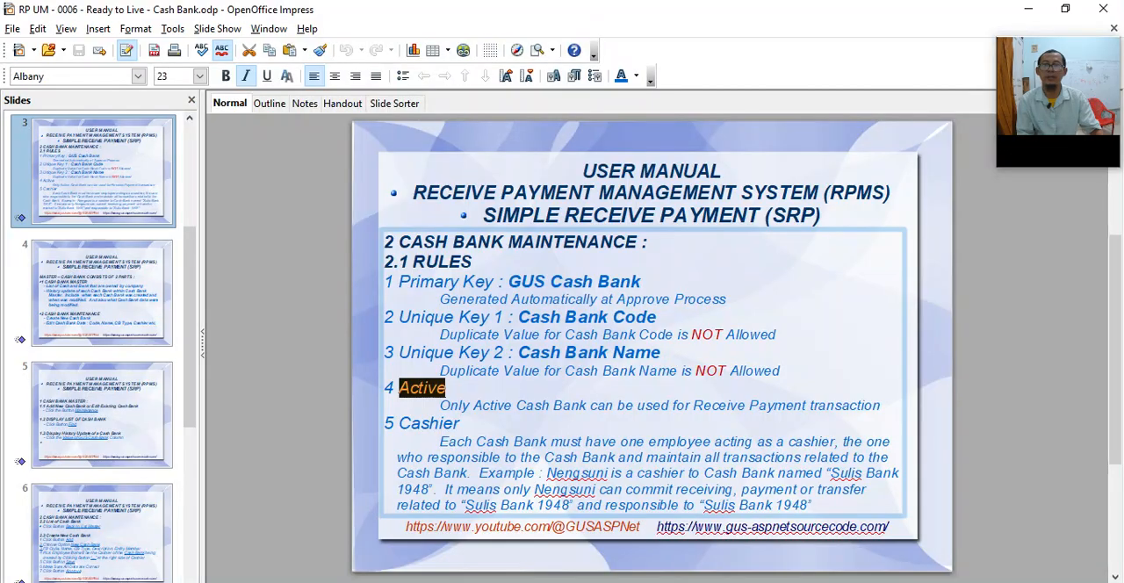
pyautogui.doubleClick(459, 406)
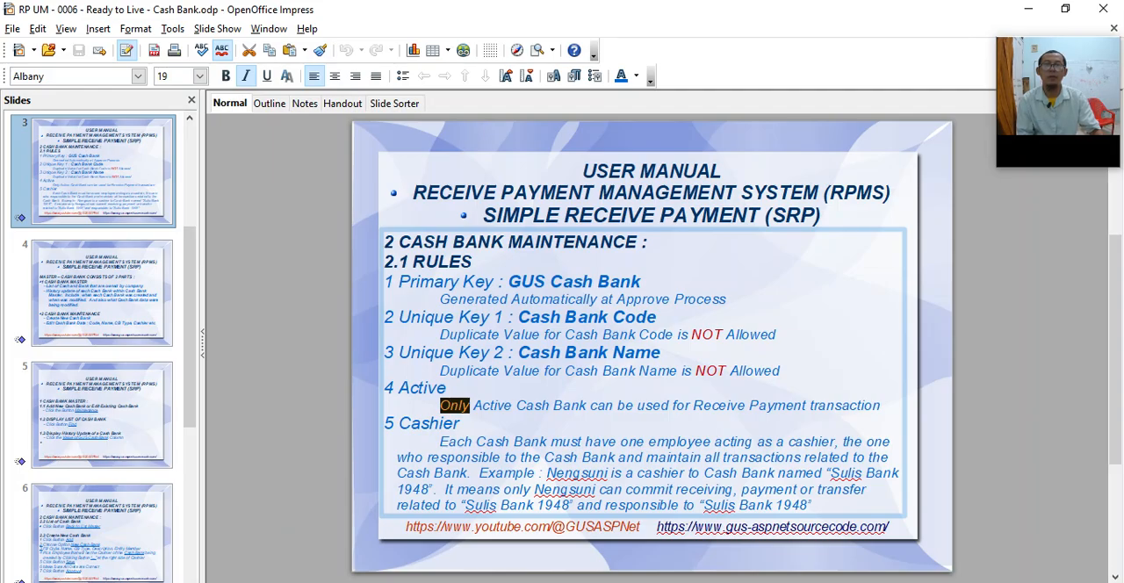
pyautogui.moveTo(440, 405); pyautogui.dragTo(862, 405)
pyautogui.click(579, 535)
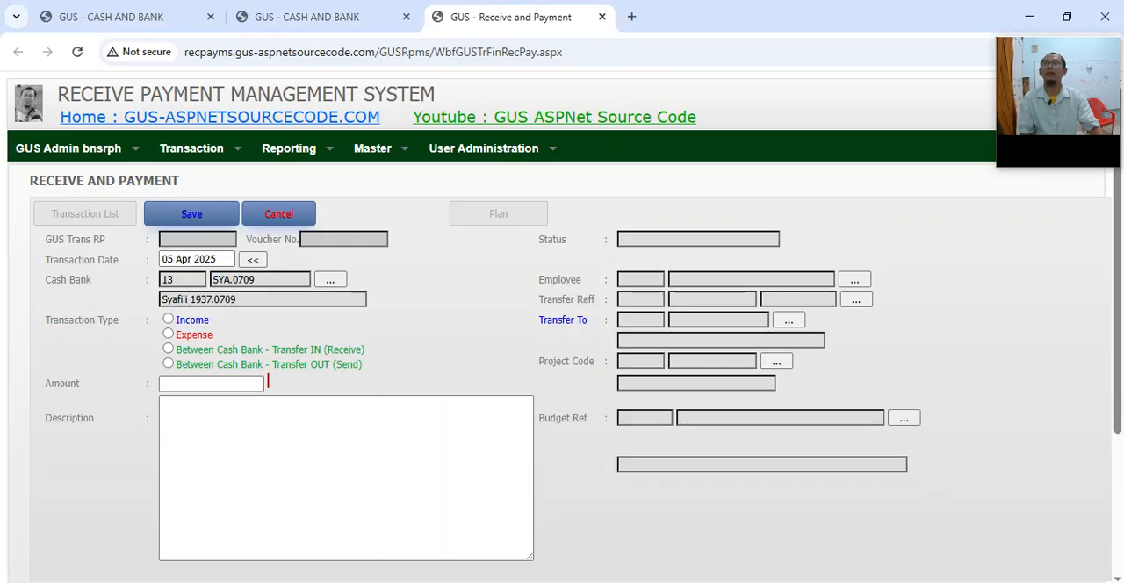
# Step: Switch to the Impress manual again and view slide 4 on the Cash Bank parts and slide 2 with the definition
pyautogui.hotkey('alt', 'Tab')
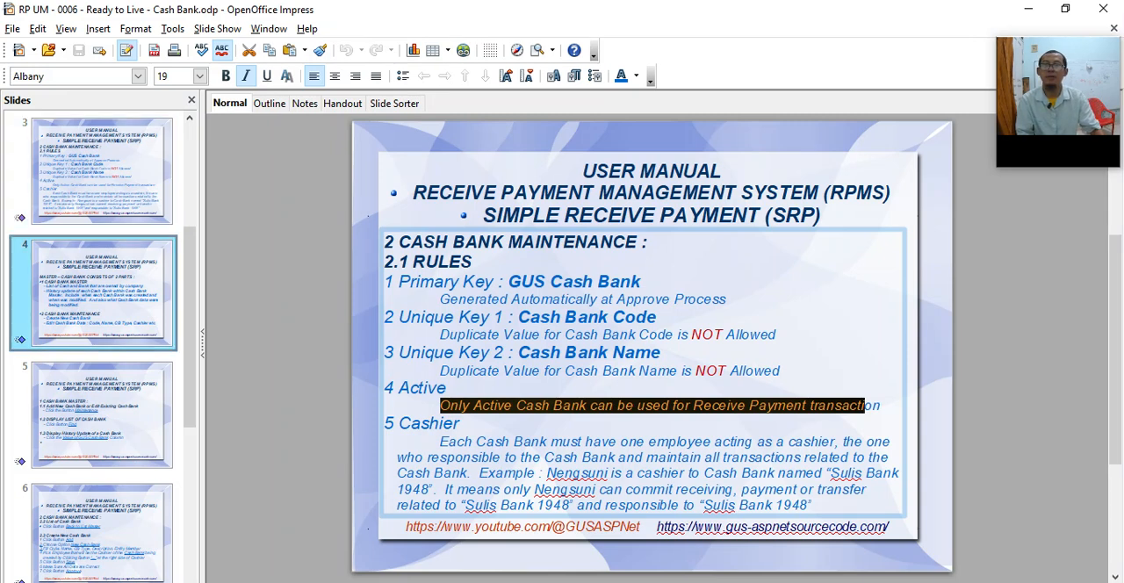
pyautogui.click(101, 344)
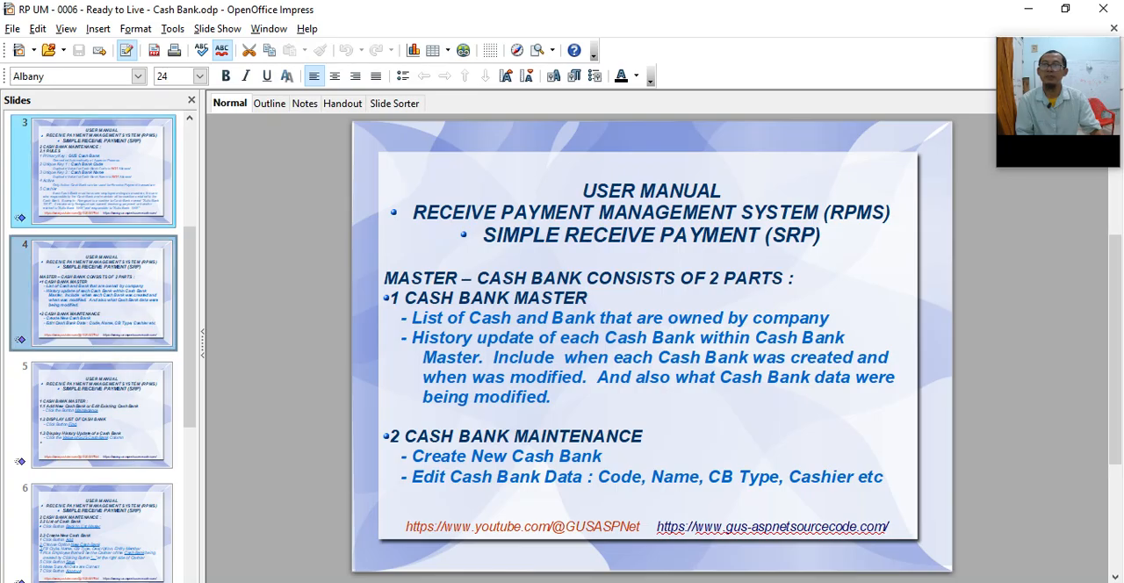
pyautogui.scroll(3, 101, 189)
pyautogui.click(101, 290)
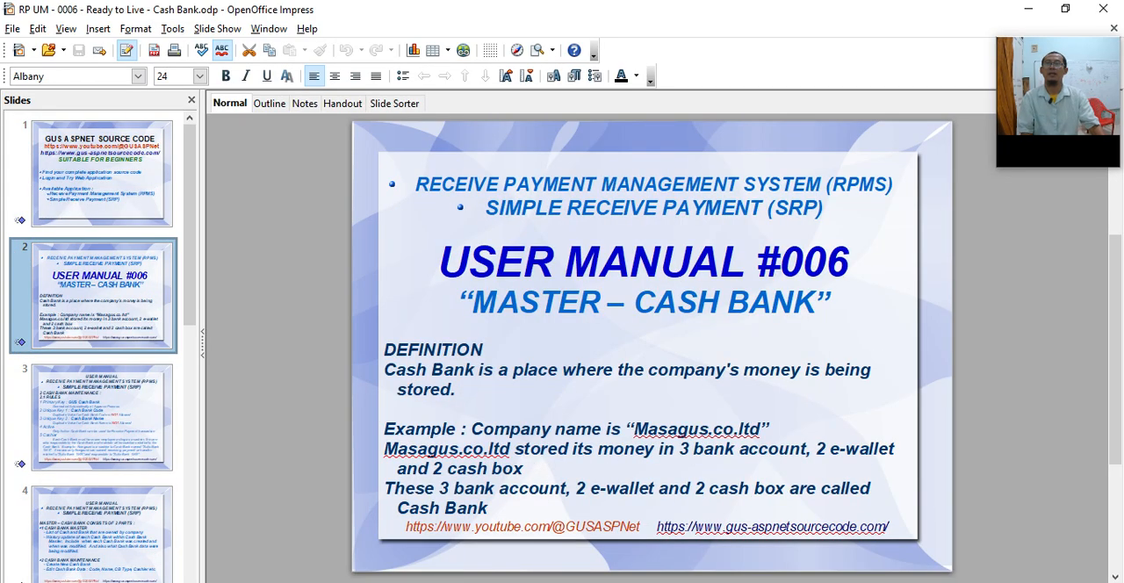